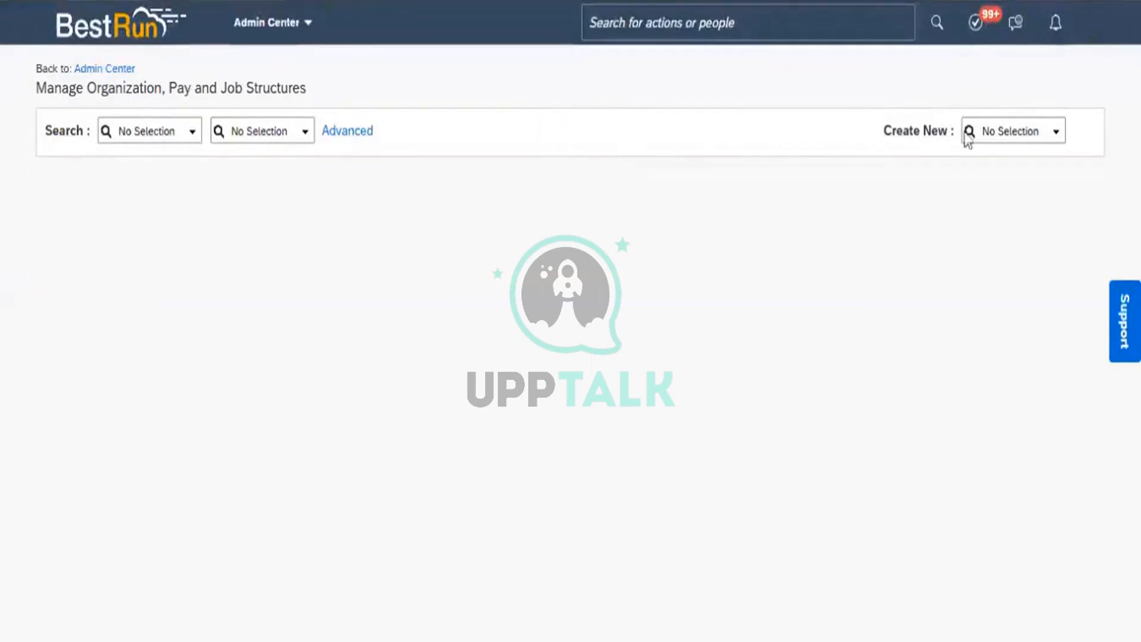
Search 'workflow' in Create New and choose Workflow to open a blank workflow form
click(998, 130)
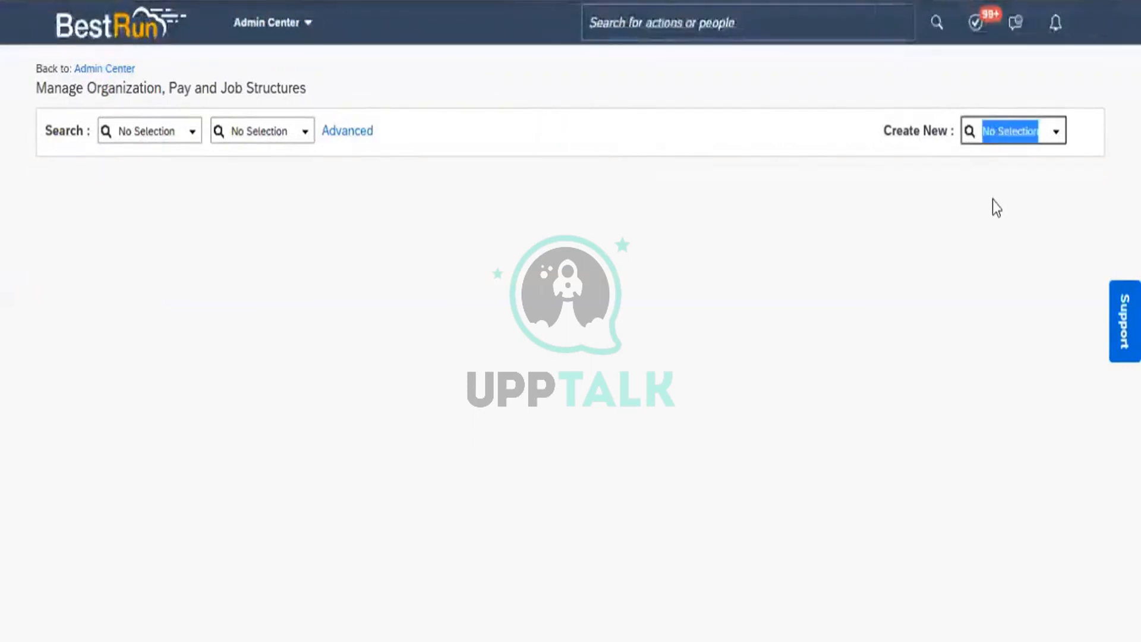
text(workflow)
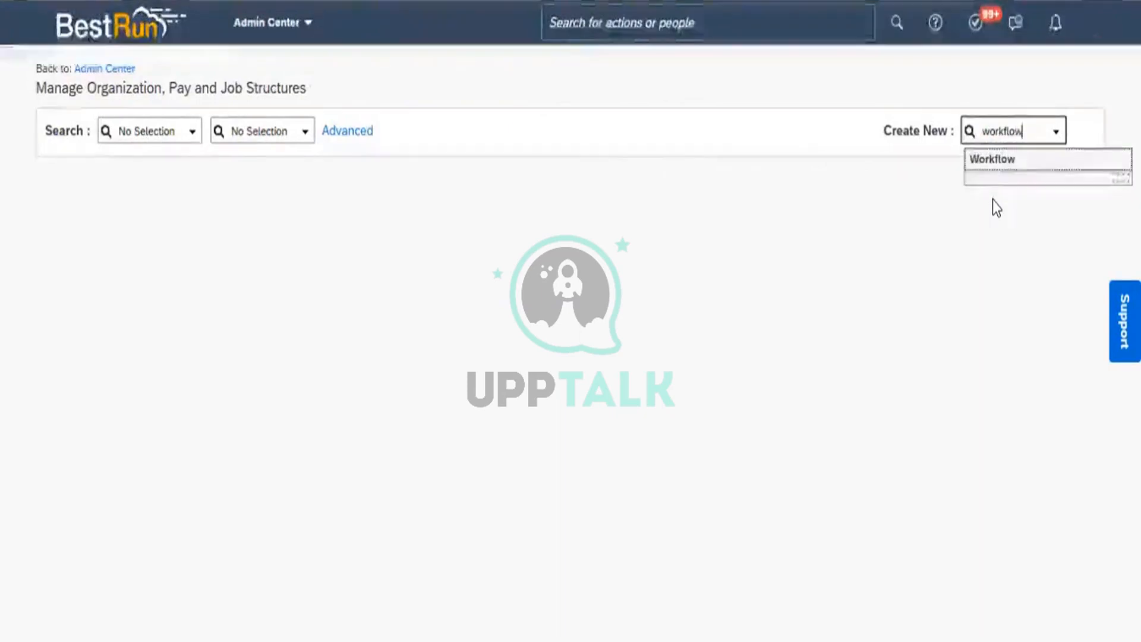
click(1009, 160)
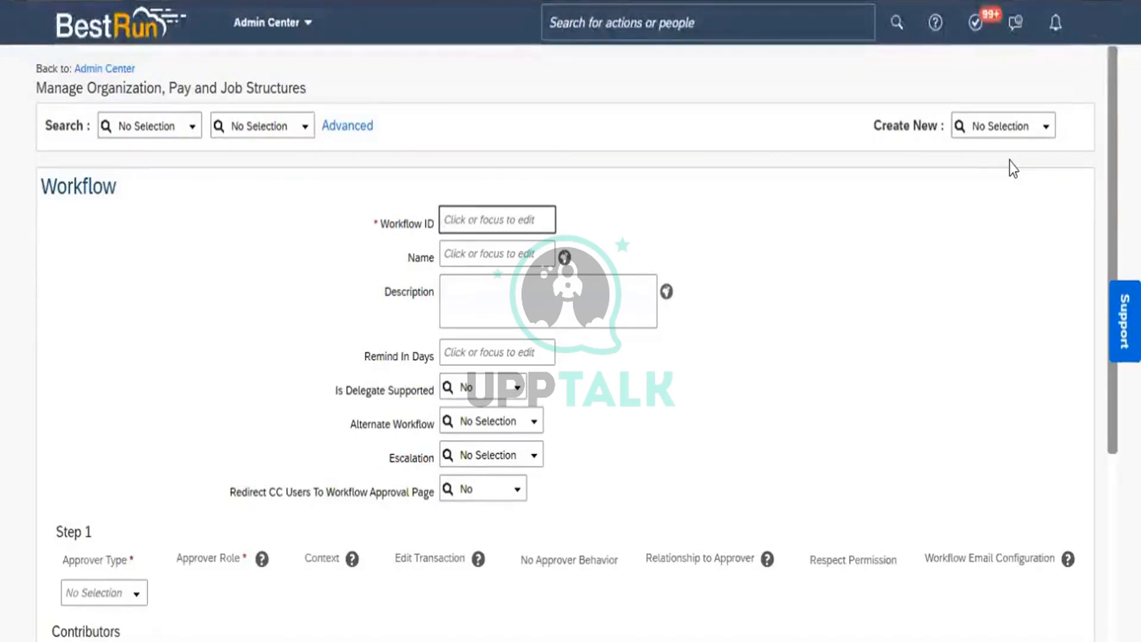
Enter WF_Division_Create_Change as the Workflow ID
text(W)
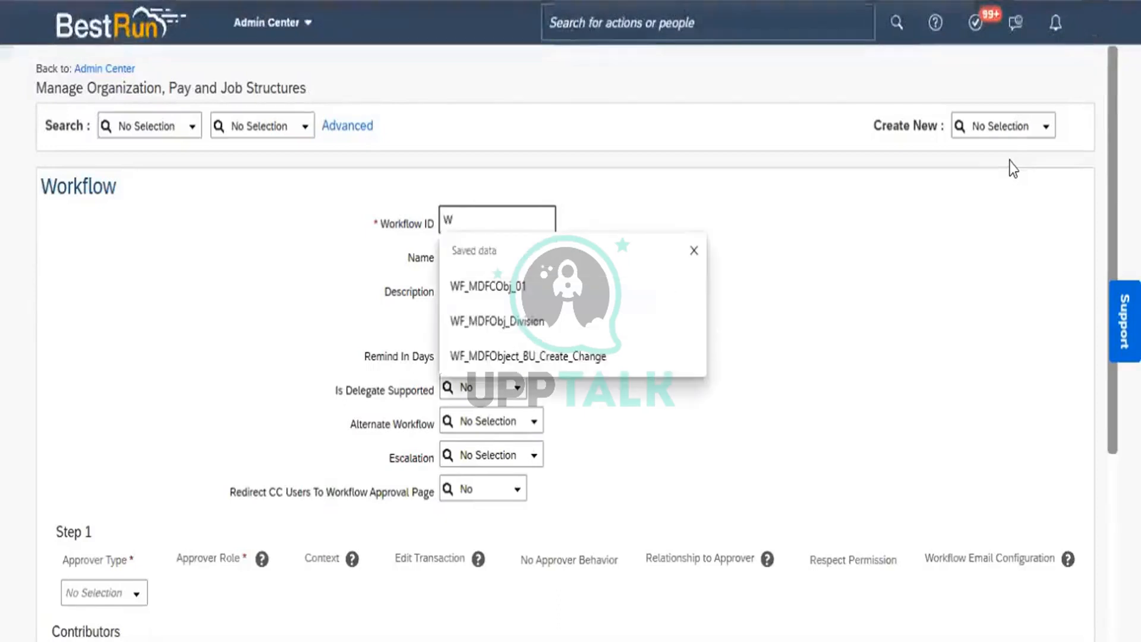
text(F)
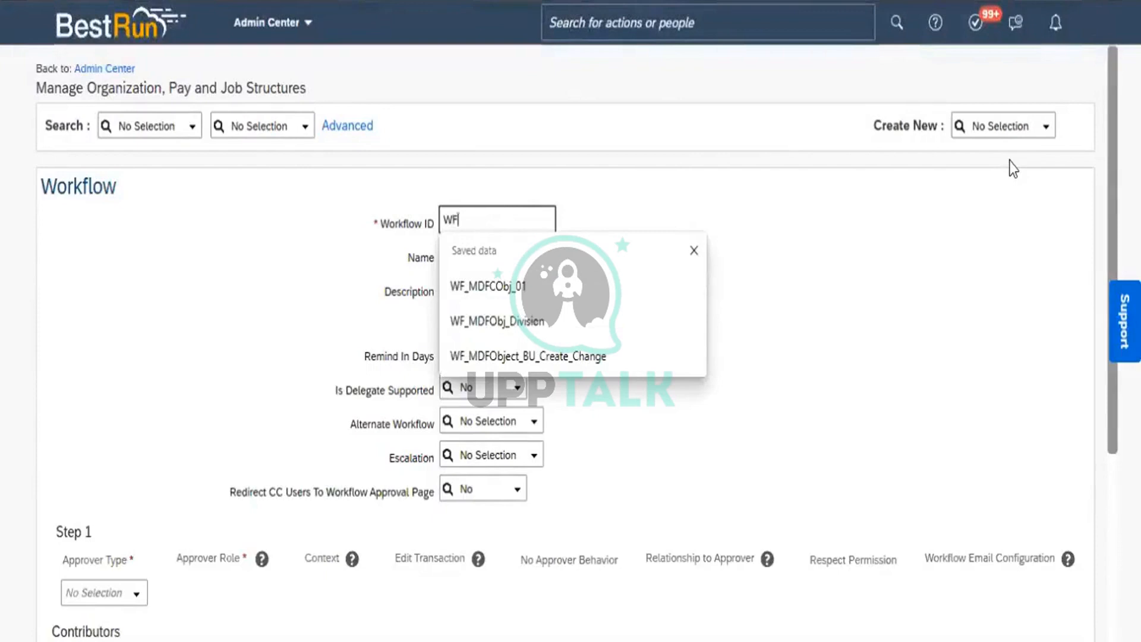
text(_)
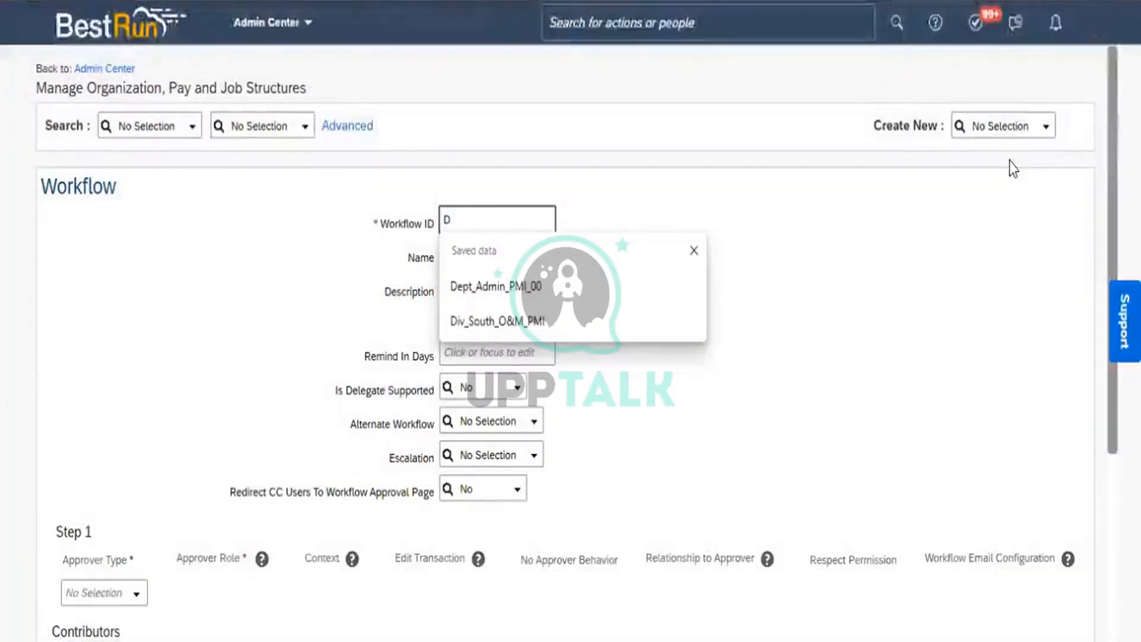
key(BackSpace)
text(WF_Div)
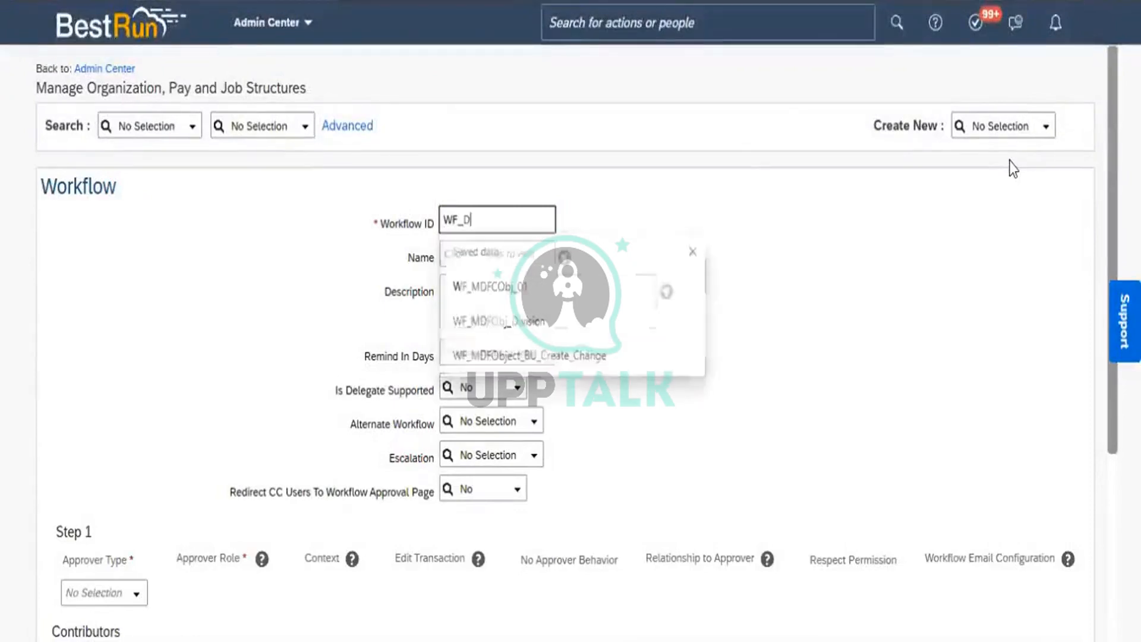
text(ision_)
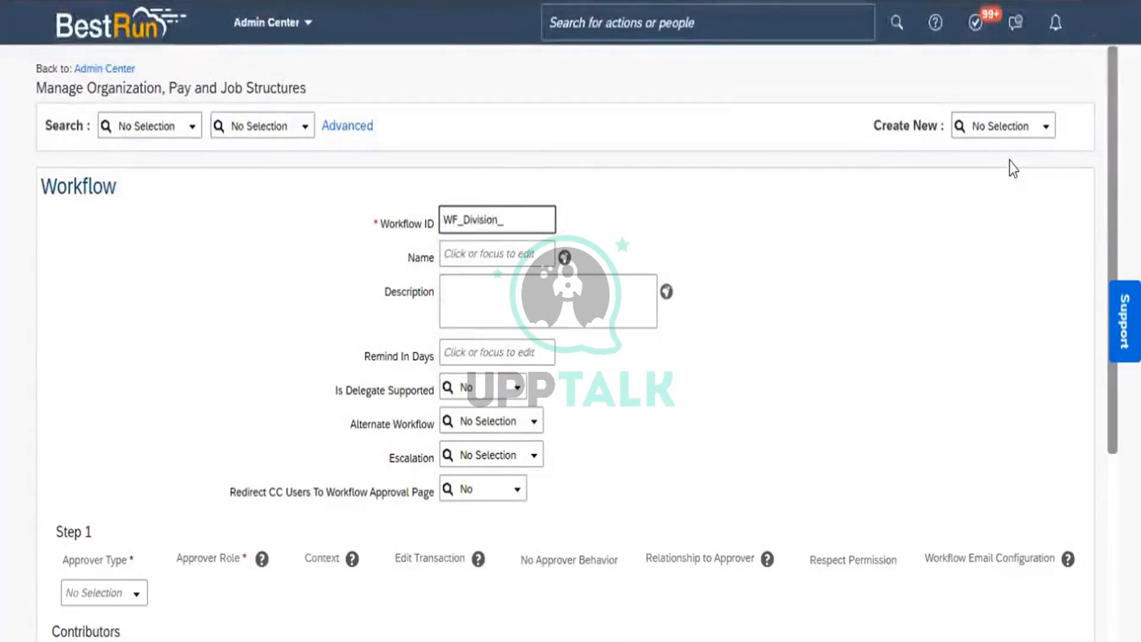
text(C)
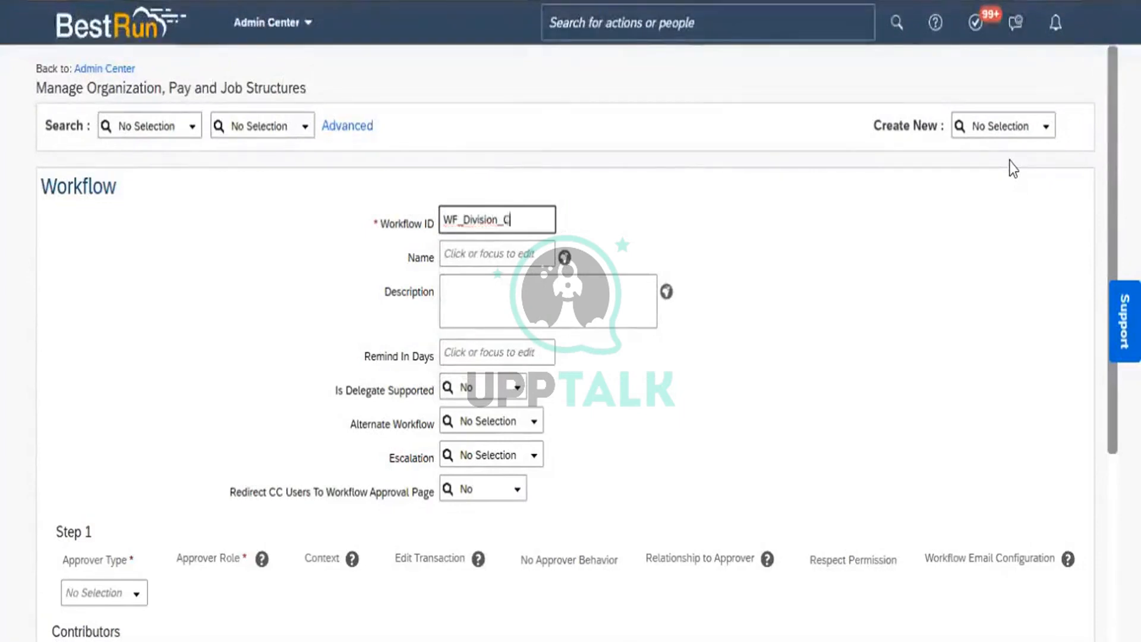
text(reate_Change)
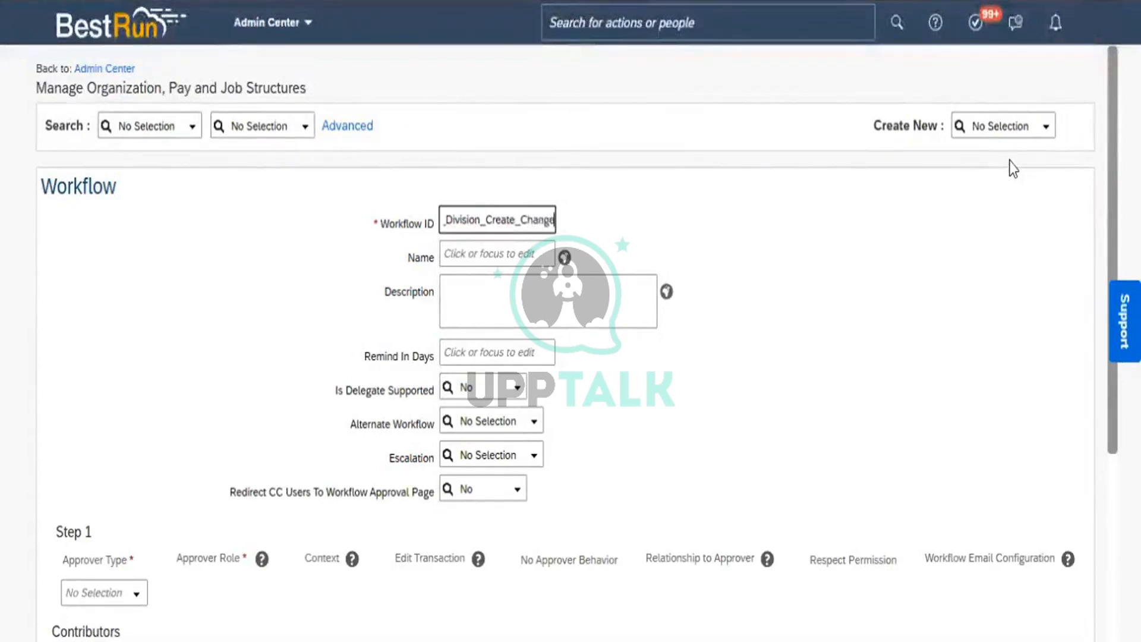
Copy WF_Division_Create_Change into Name and Description, then bring up the Name translations
key(ctrl+a)
key(ctrl+c)
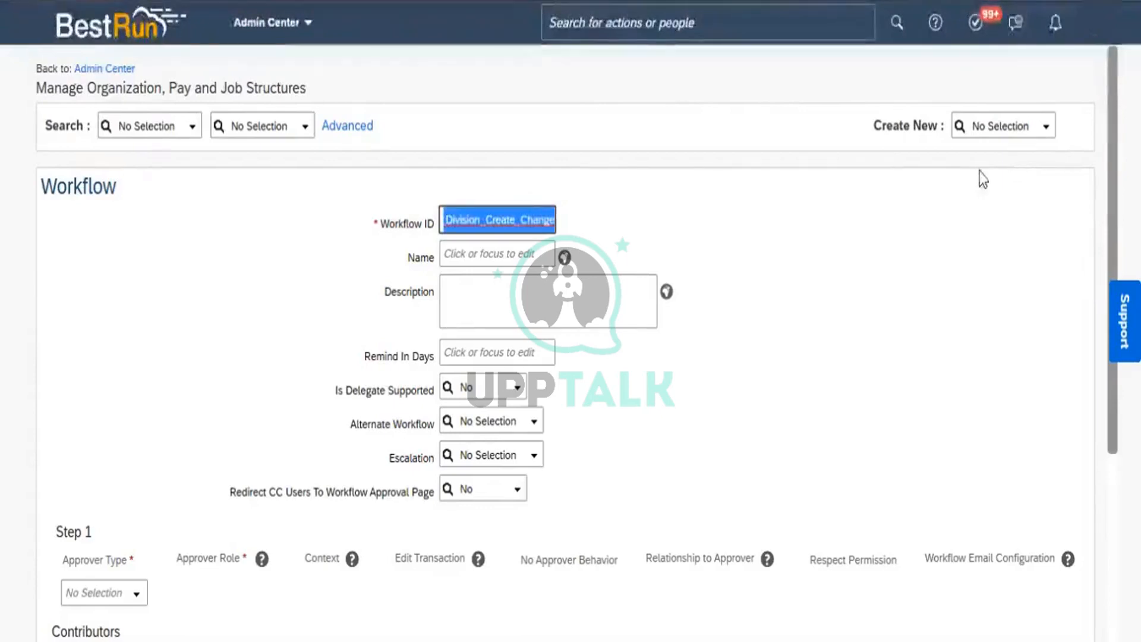
click(499, 249)
key(ctrl+v)
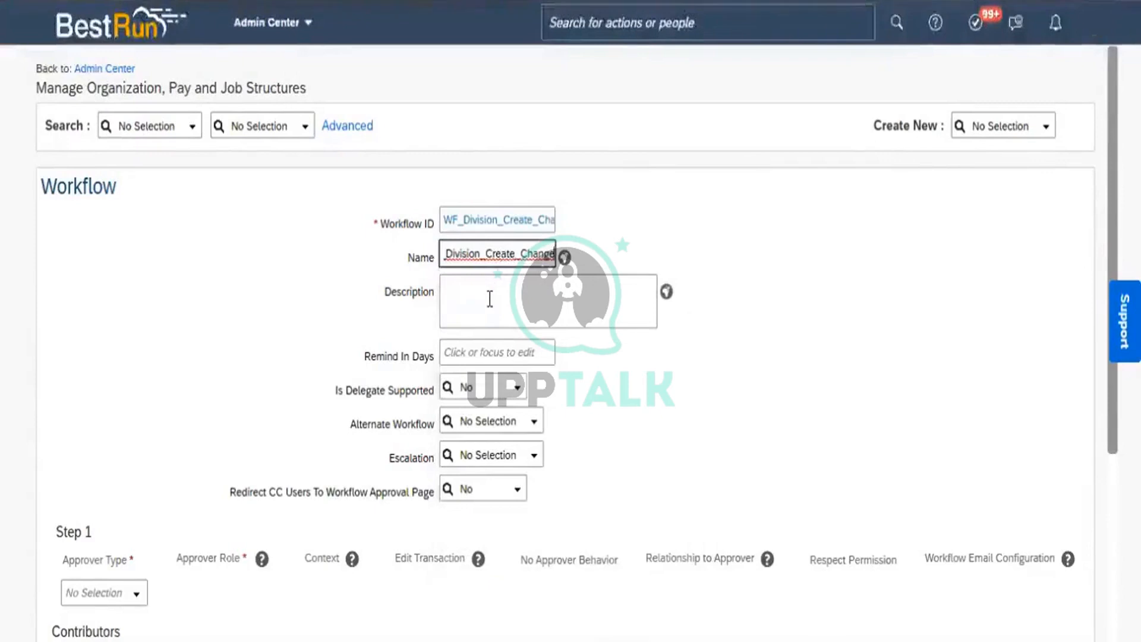
click(490, 299)
key(ctrl+v)
click(764, 294)
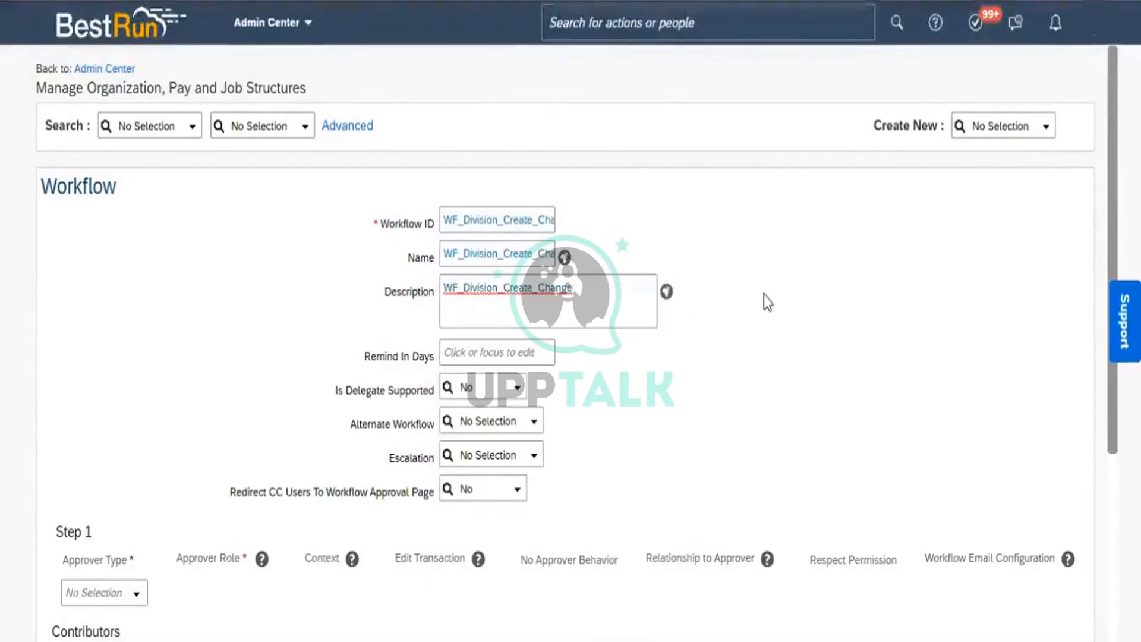
click(561, 259)
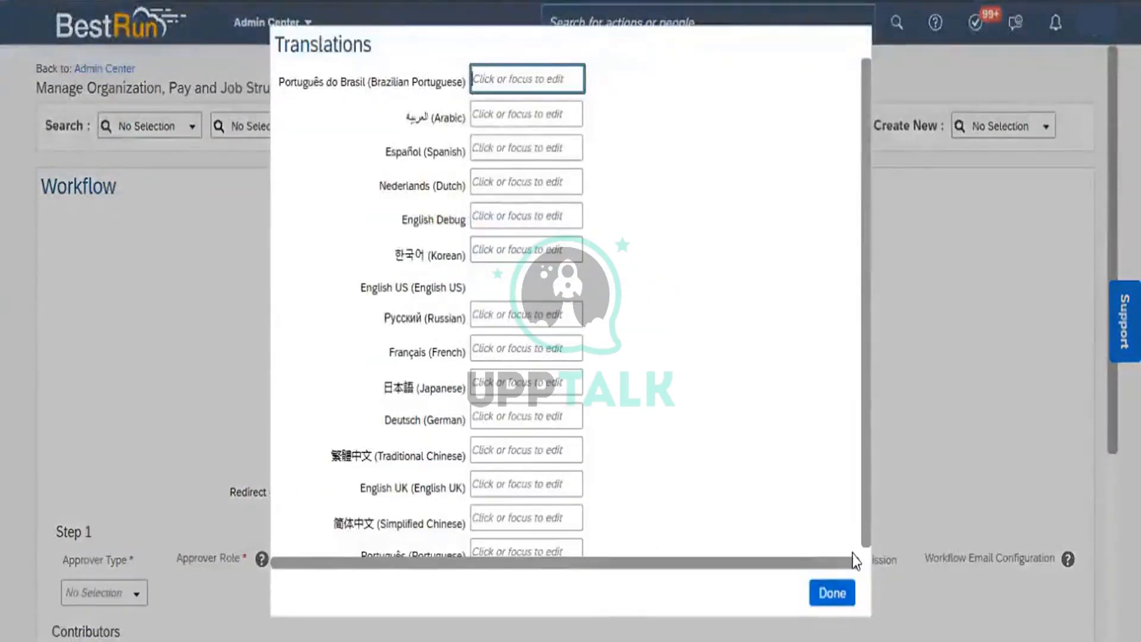
Close the Name translations unchanged and set Step 1's approver type to Position
click(832, 592)
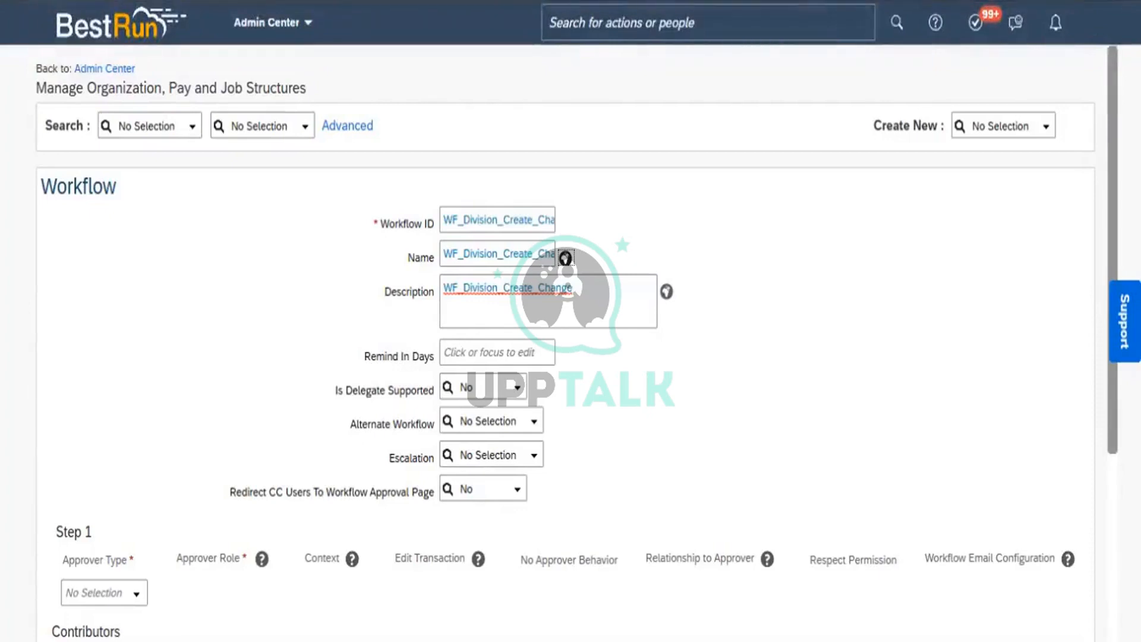
scroll(571, 356, down, 4)
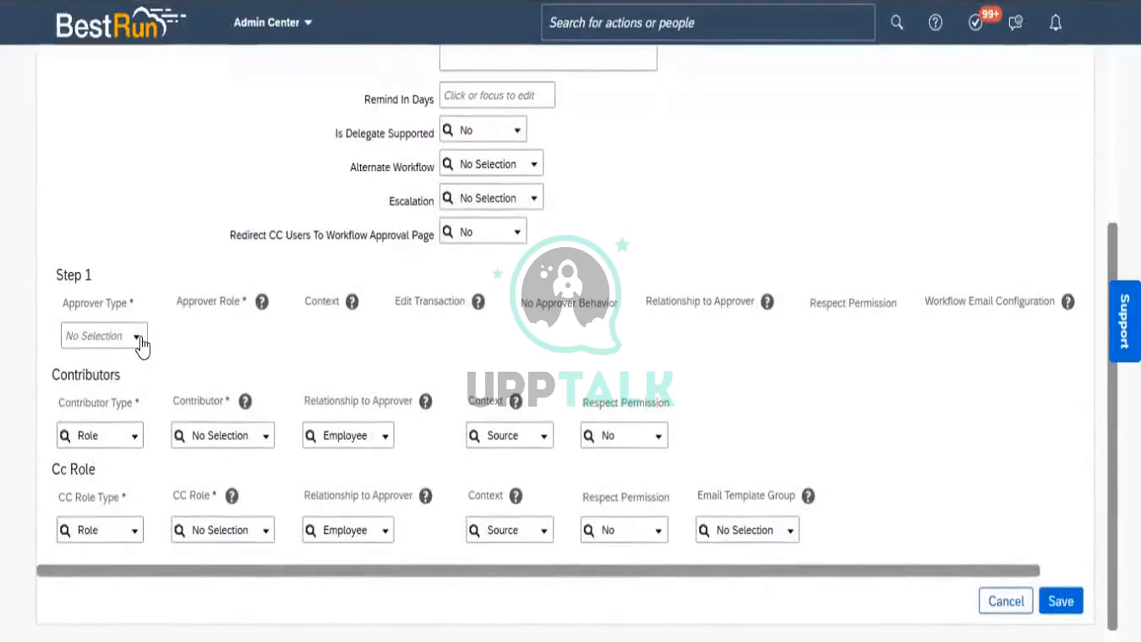
click(138, 339)
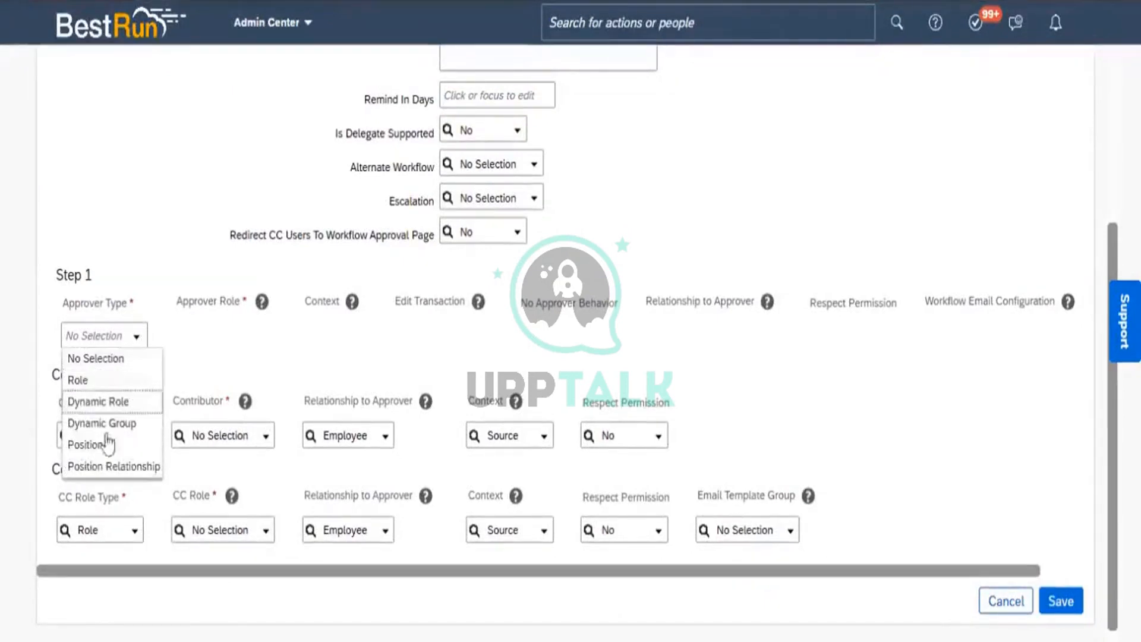
click(95, 445)
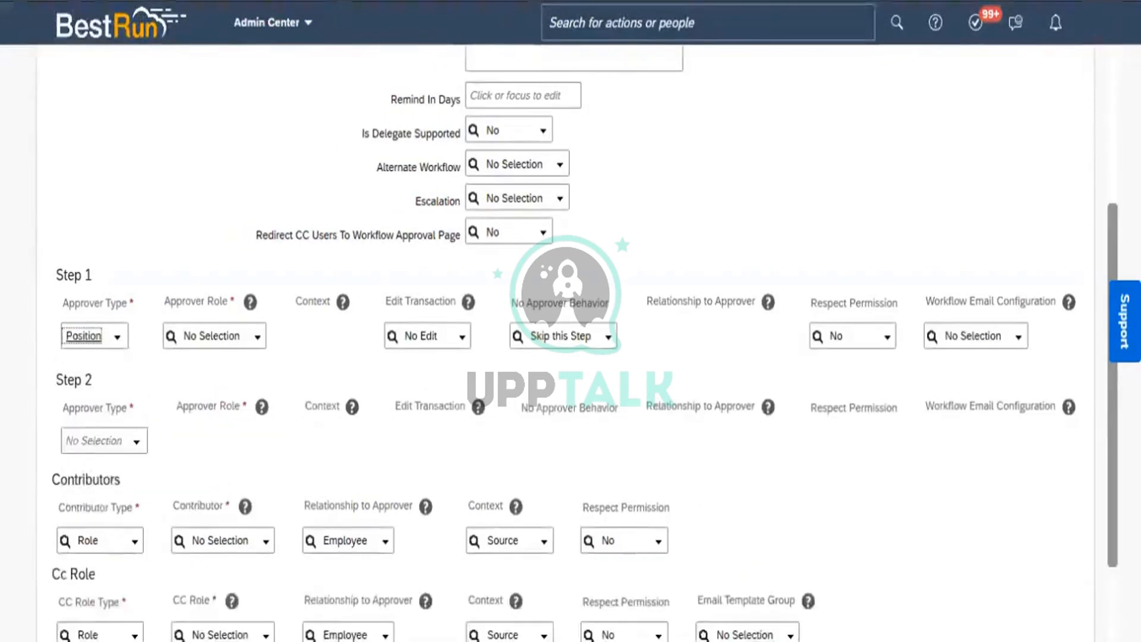
Search the Excel notes for 'workflow' until the WORKFLOW section is reached
key(alt+Tab)
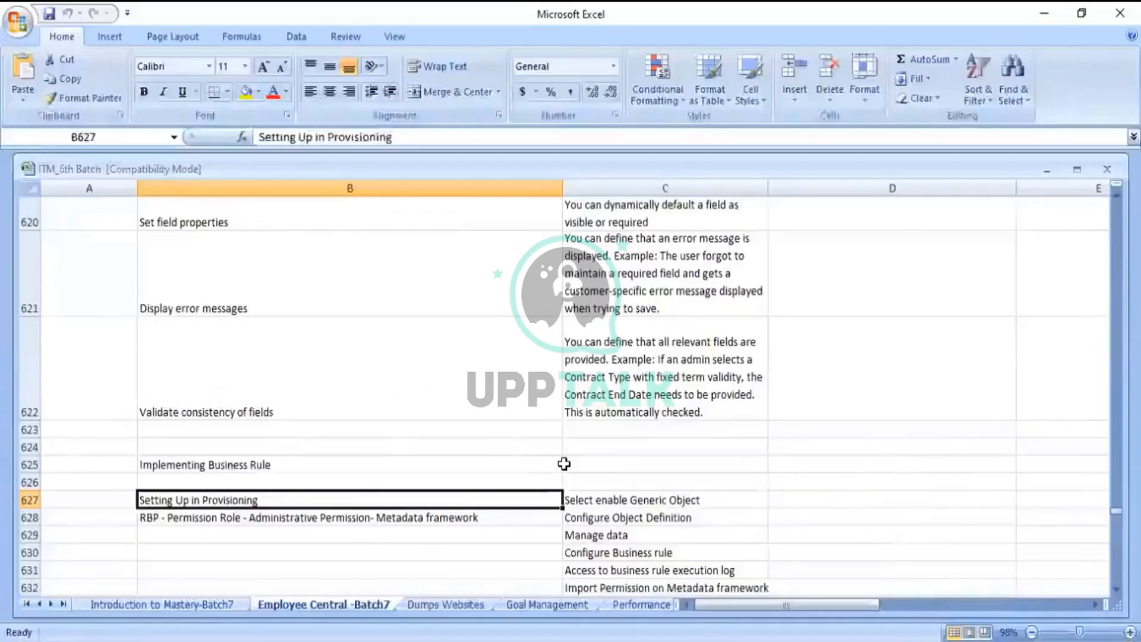
key(ctrl+f)
text(workflow)
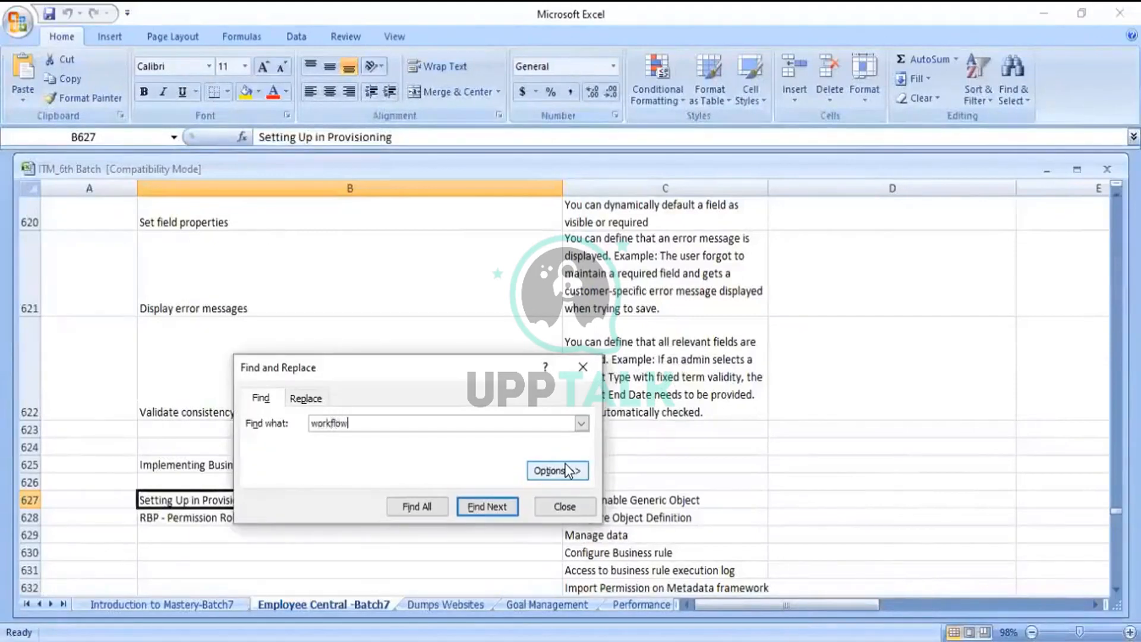
key(Return)
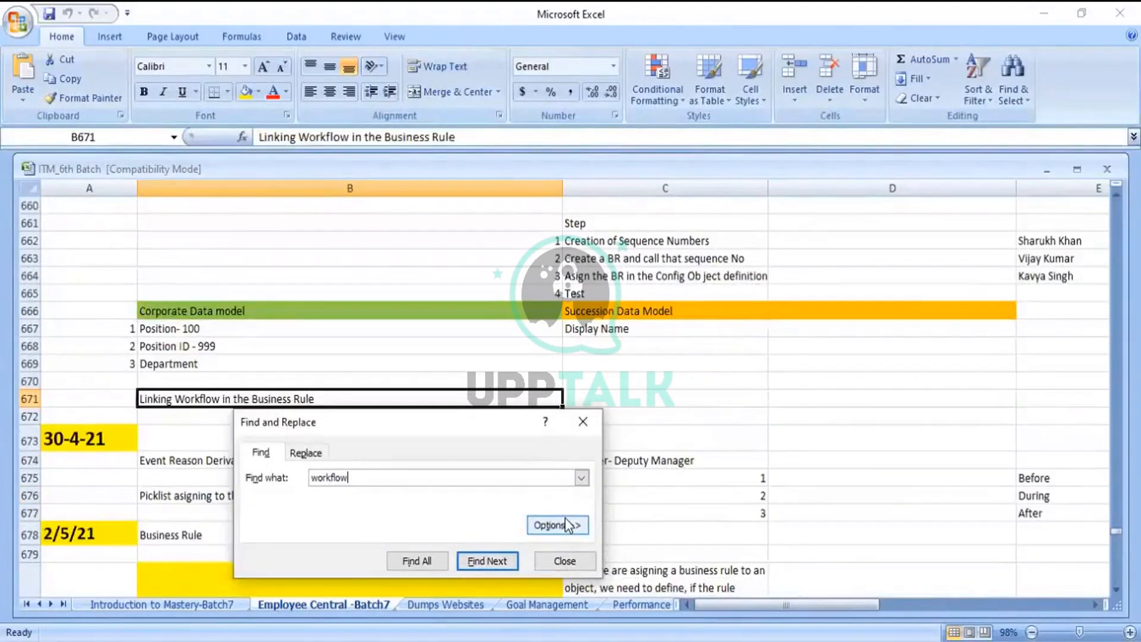
key(Return)
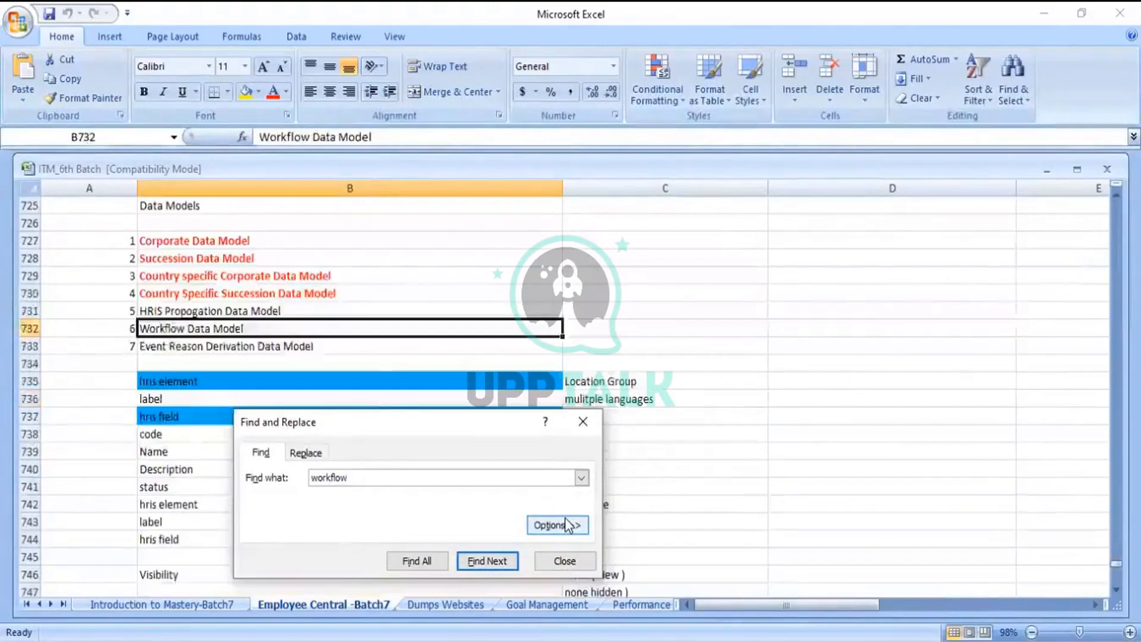
key(Return)
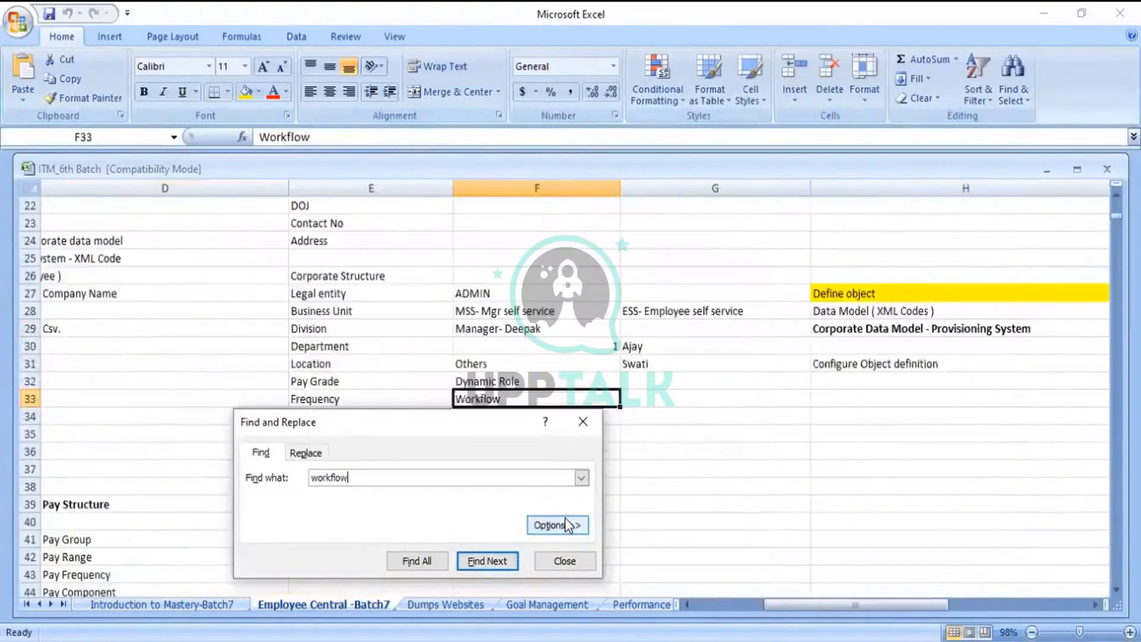
key(Return)
key(Return)
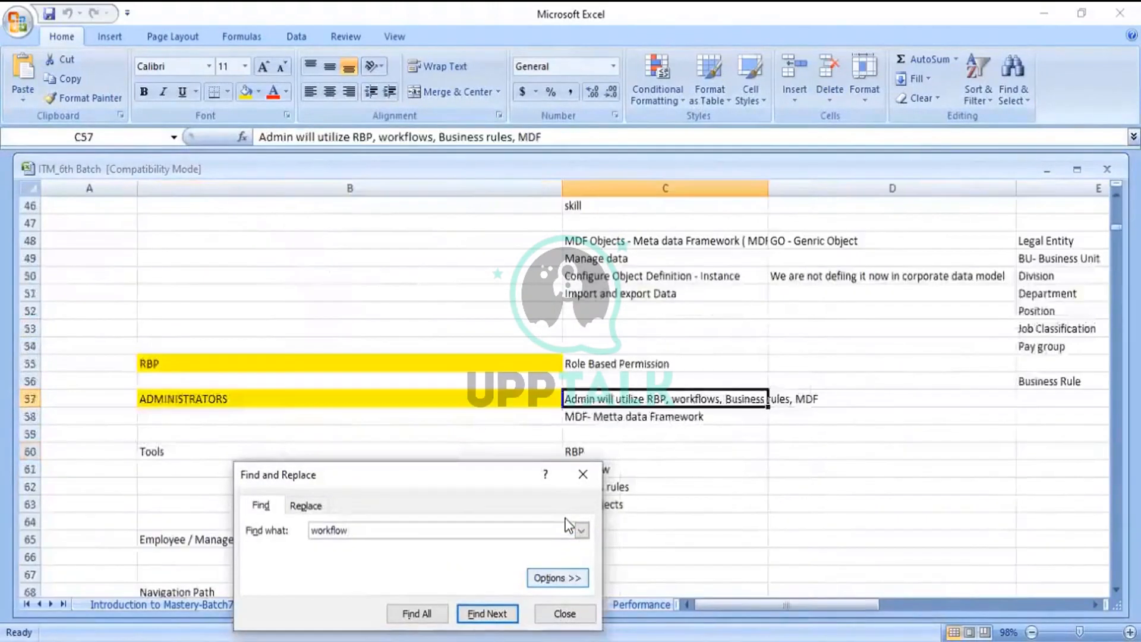
key(Return)
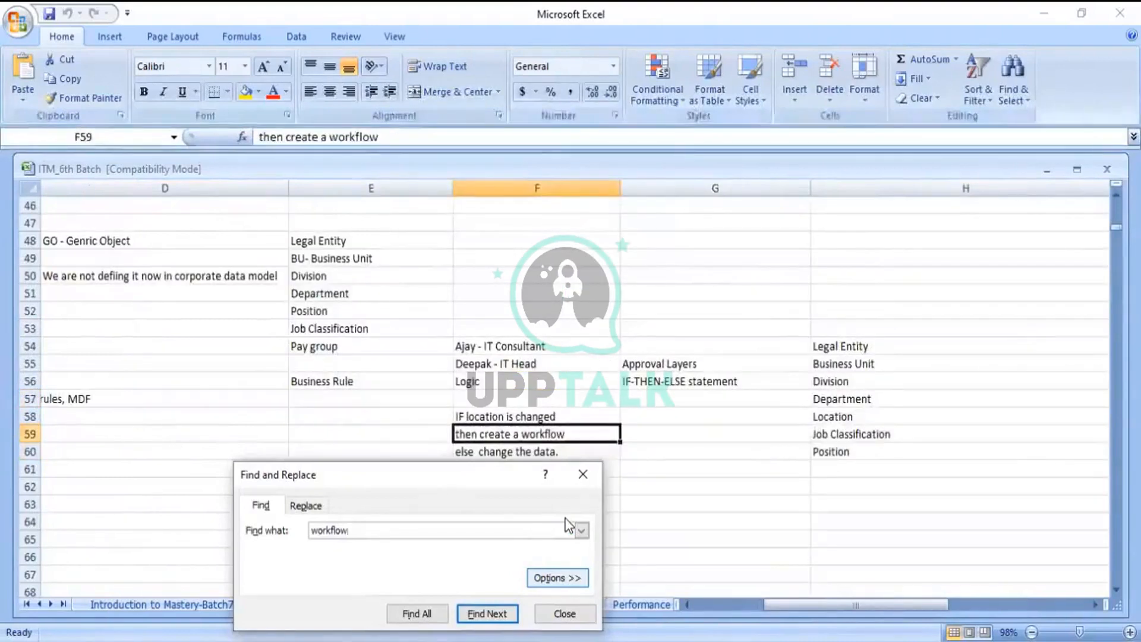
key(Return)
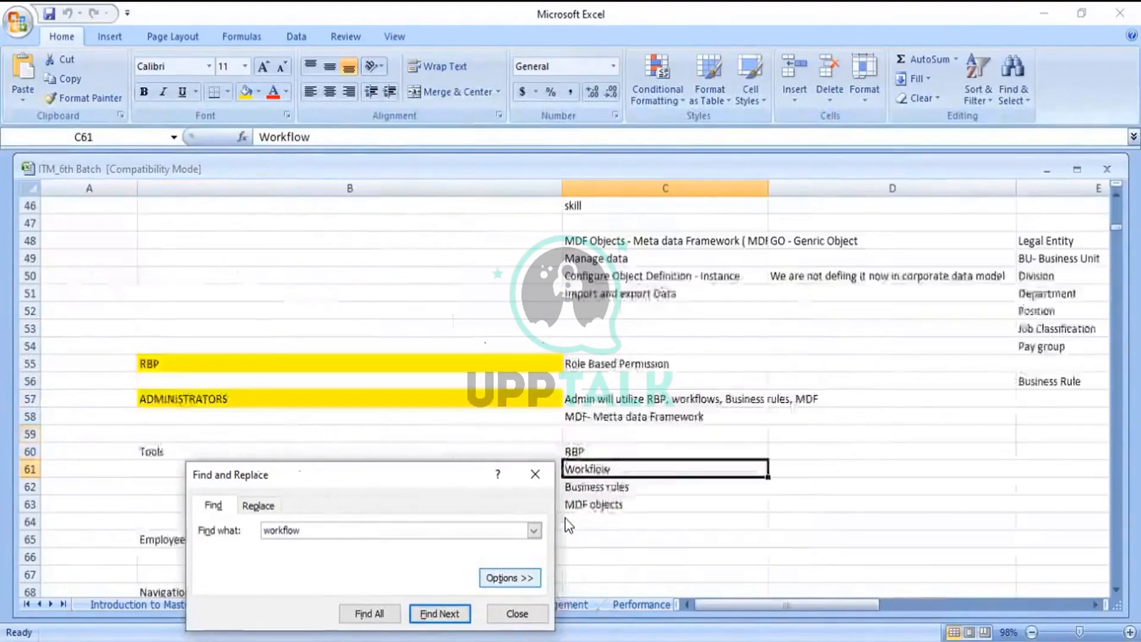
key(Return)
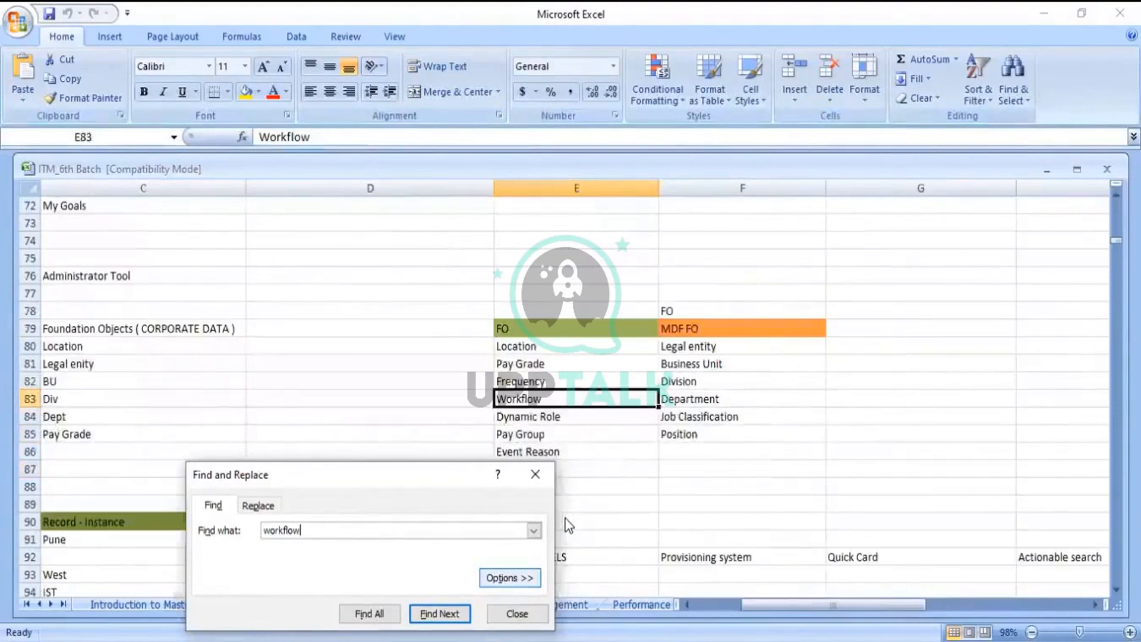
key(Return)
key(Return)
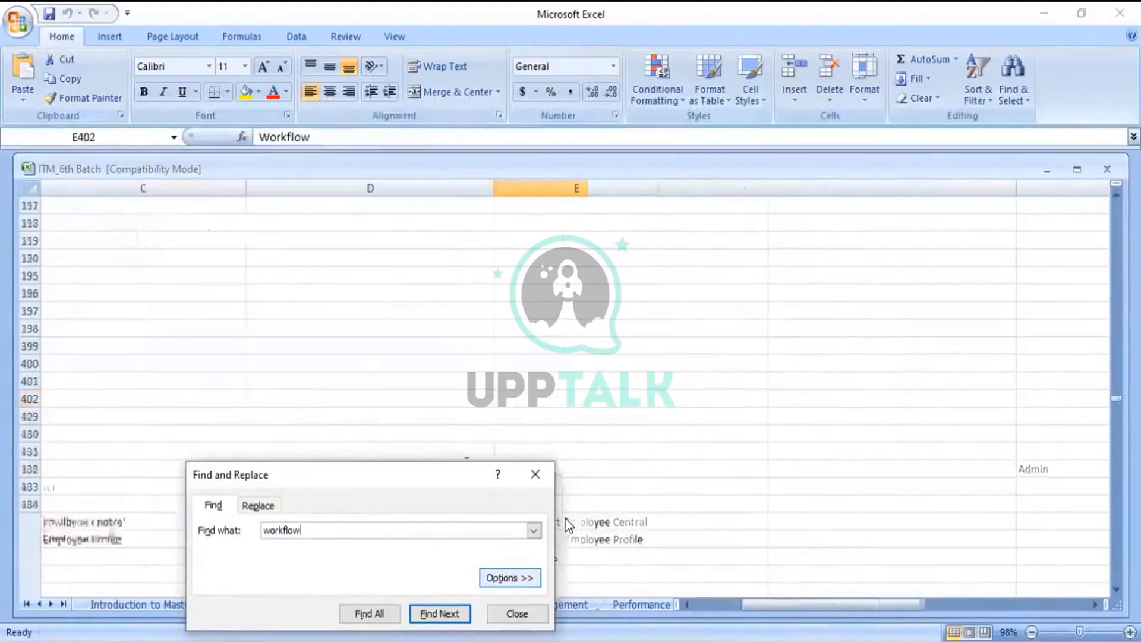
key(Return)
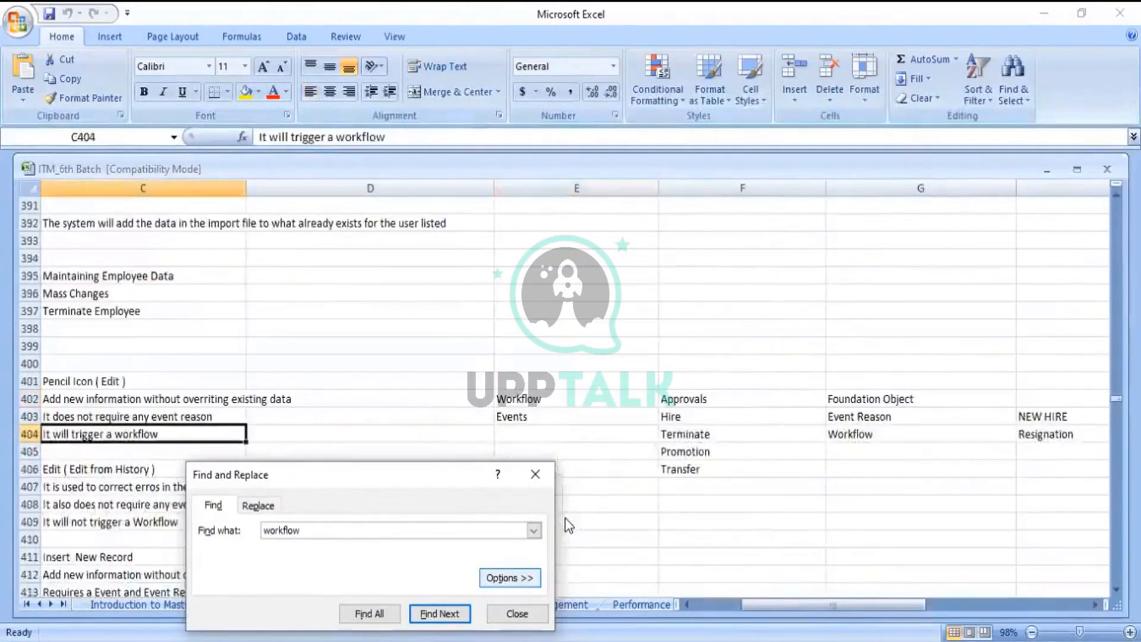
key(Return)
key(Return)
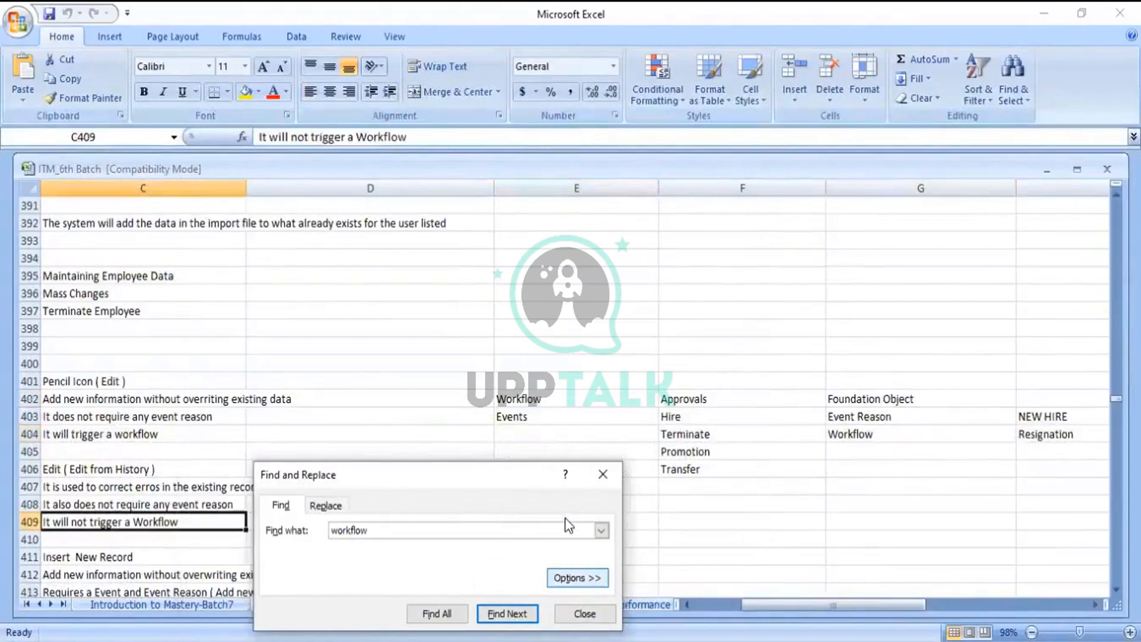
key(Return)
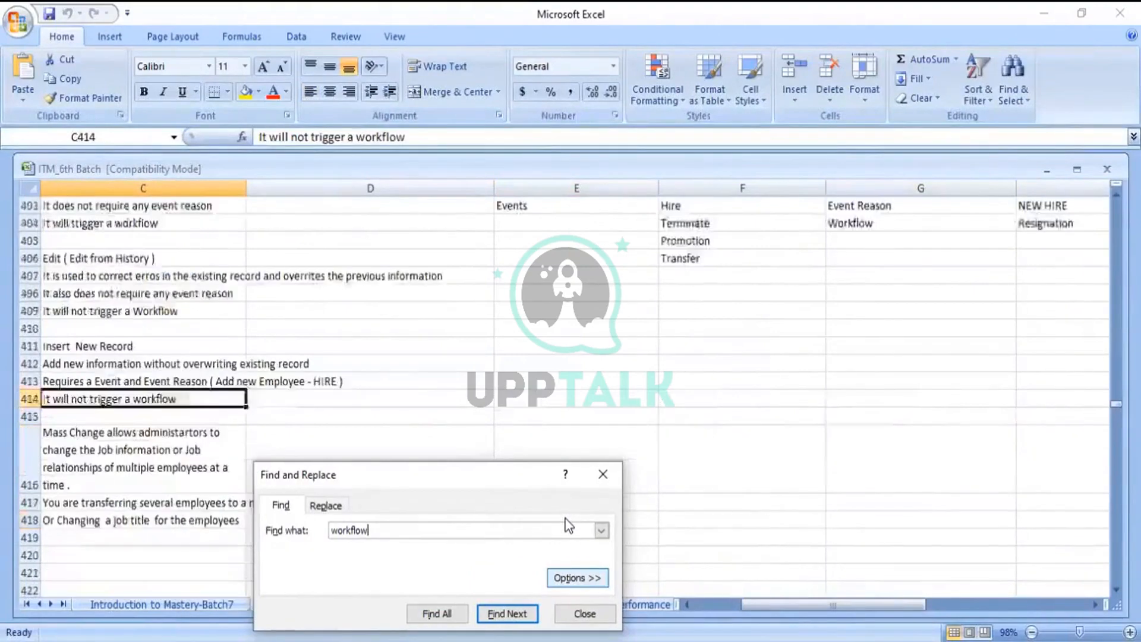
key(Return)
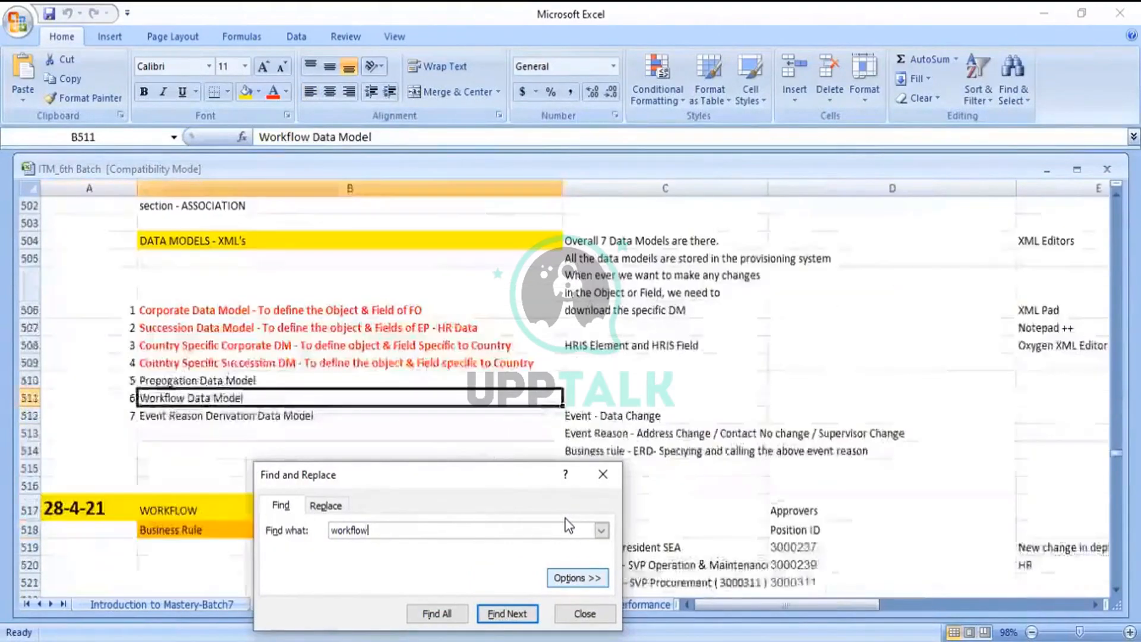
Copy the SVP Procurement approver's position ID 3000311 from cell D521
click(604, 486)
key(Down)
key(Down)
key(Down)
key(Down)
key(Down)
key(Down)
key(Down)
key(Down)
key(Down)
key(Down)
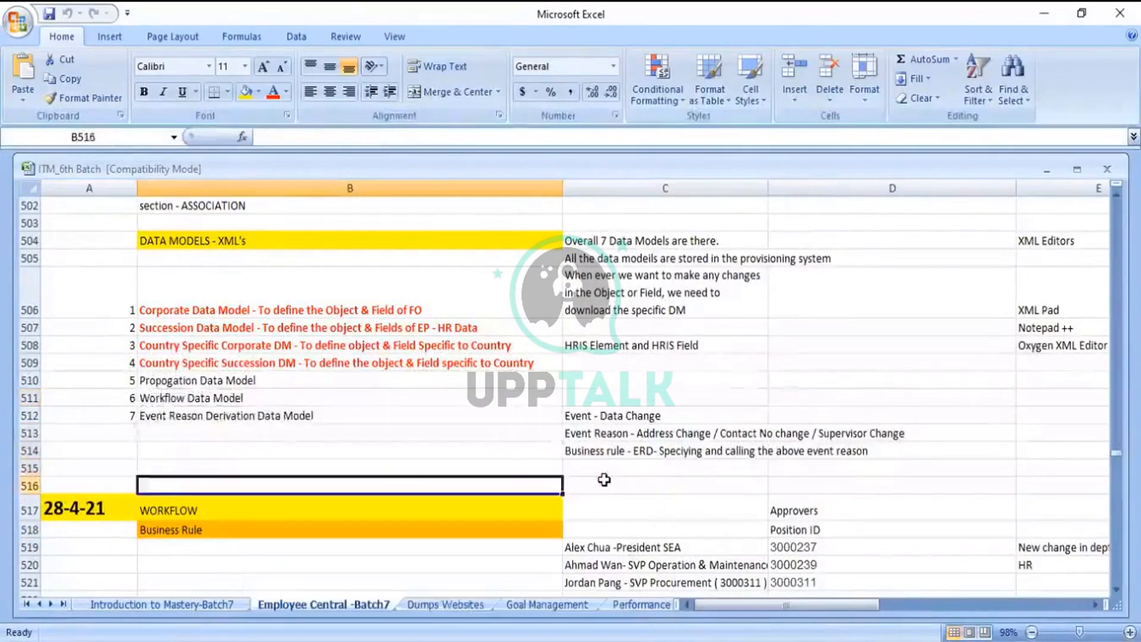
key(Down)
key(Down)
key(Down)
key(Down)
key(Down)
key(Down)
key(Down)
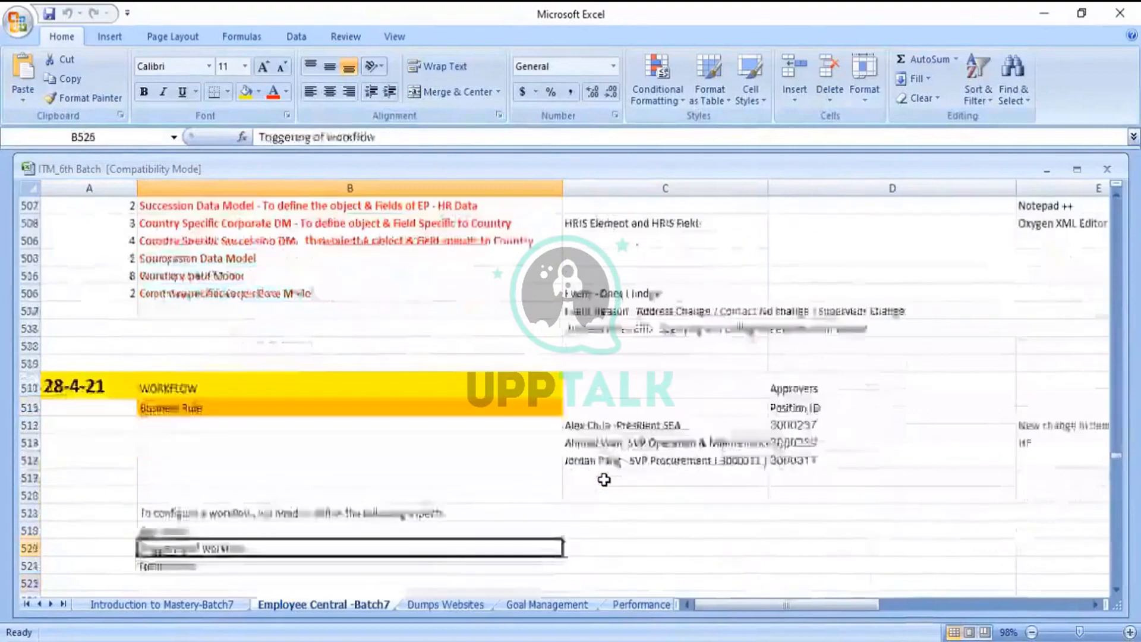
key(Down)
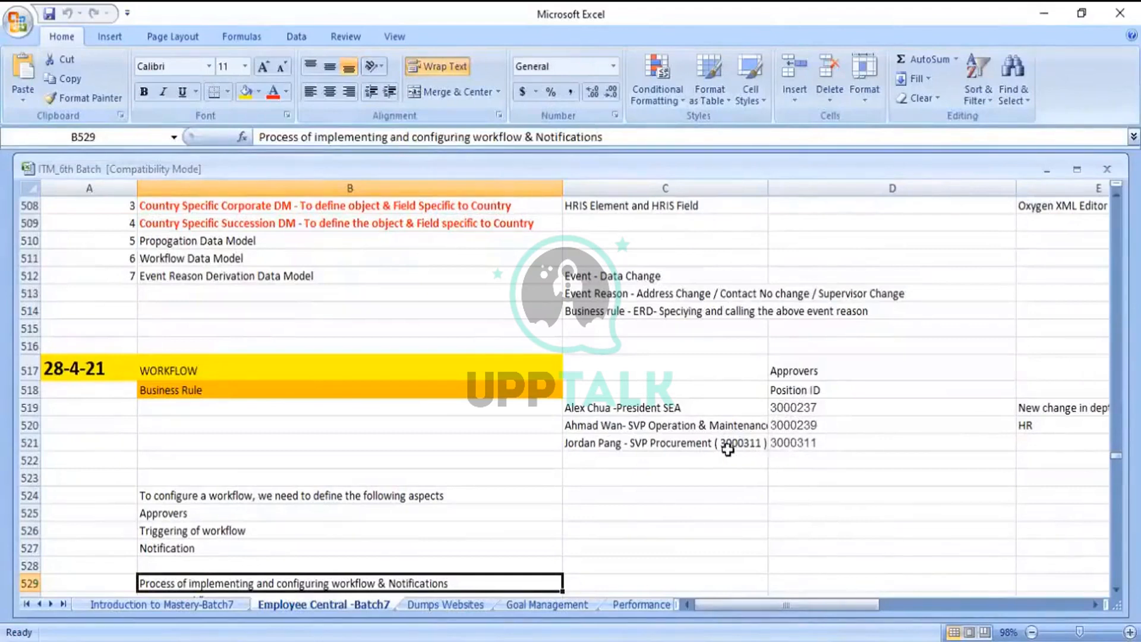
click(799, 447)
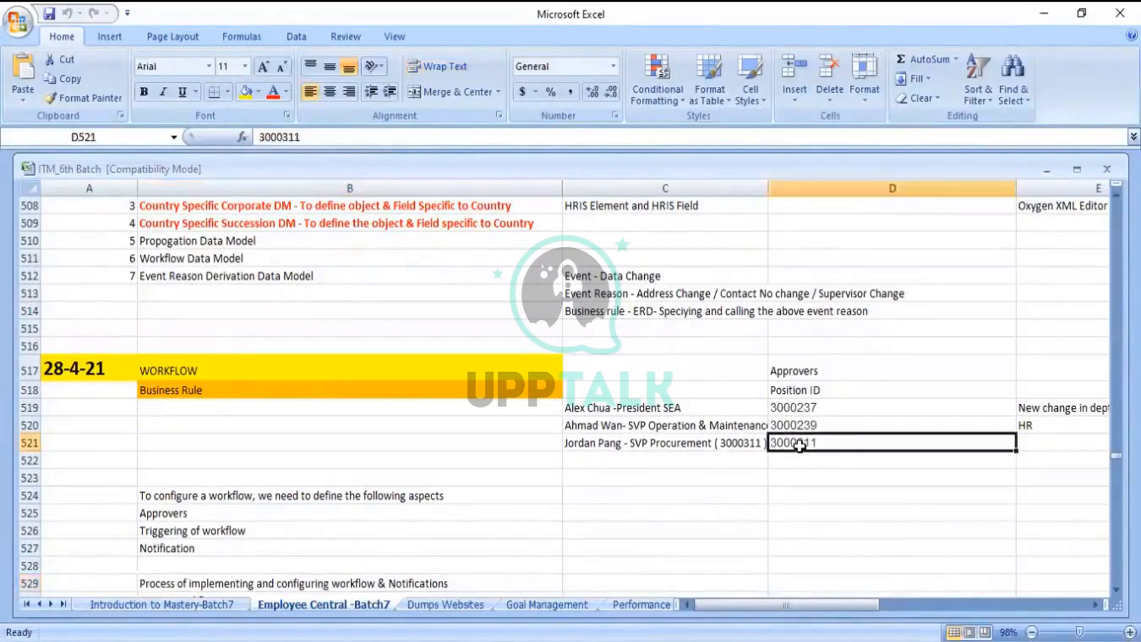
key(ctrl+c)
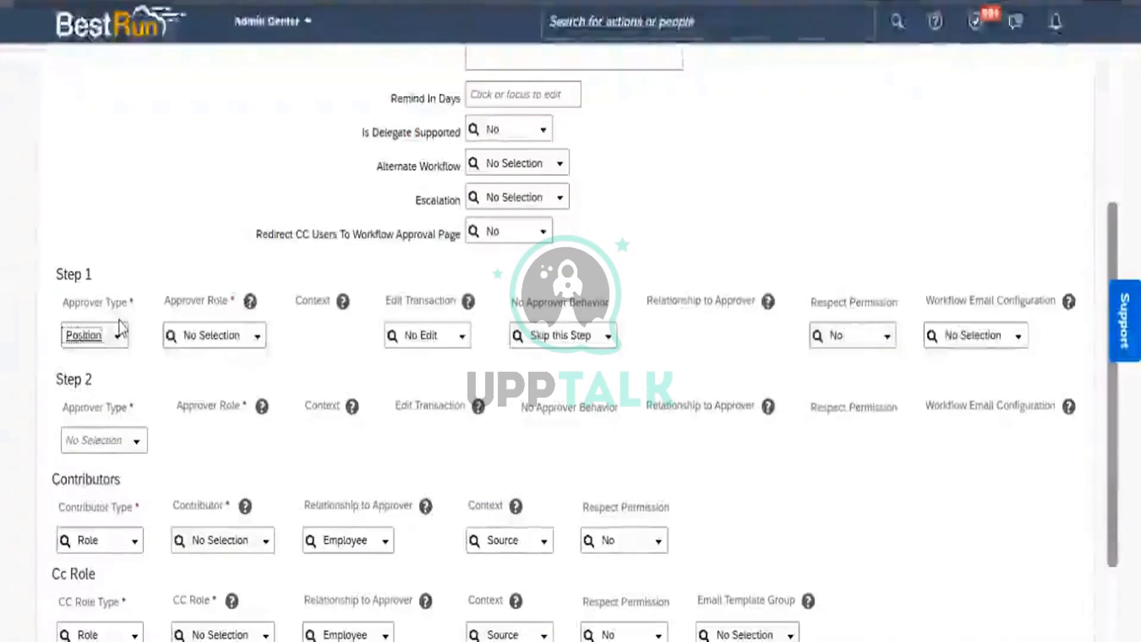
Enter 3000311 in Step 1's Approver Role and select VP Procurement (3000311)
click(211, 336)
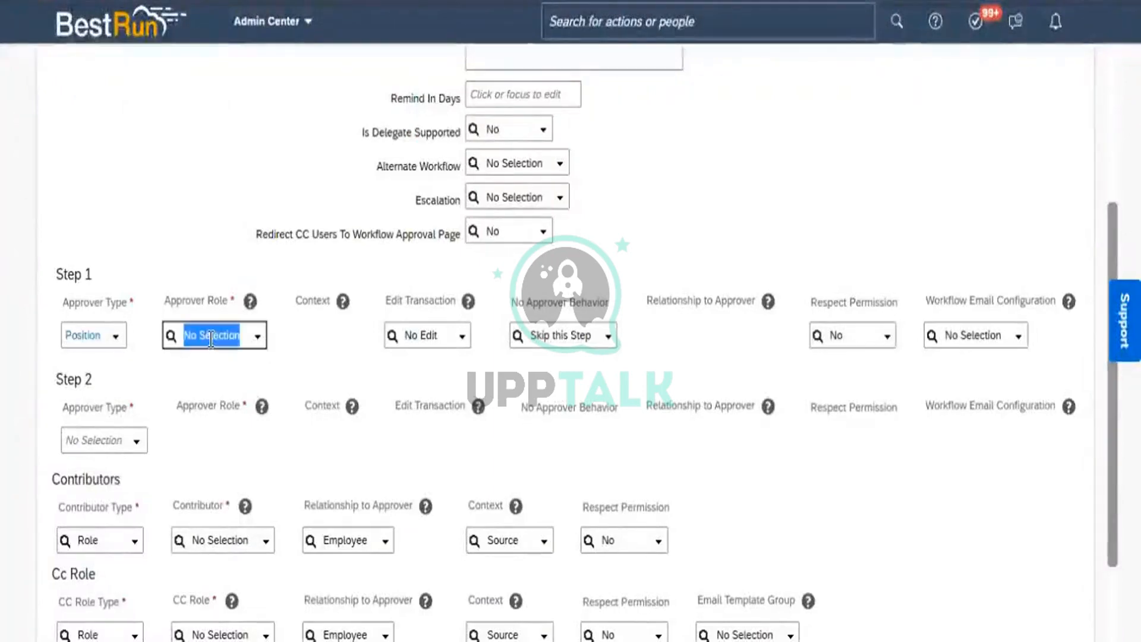
text(3000311)
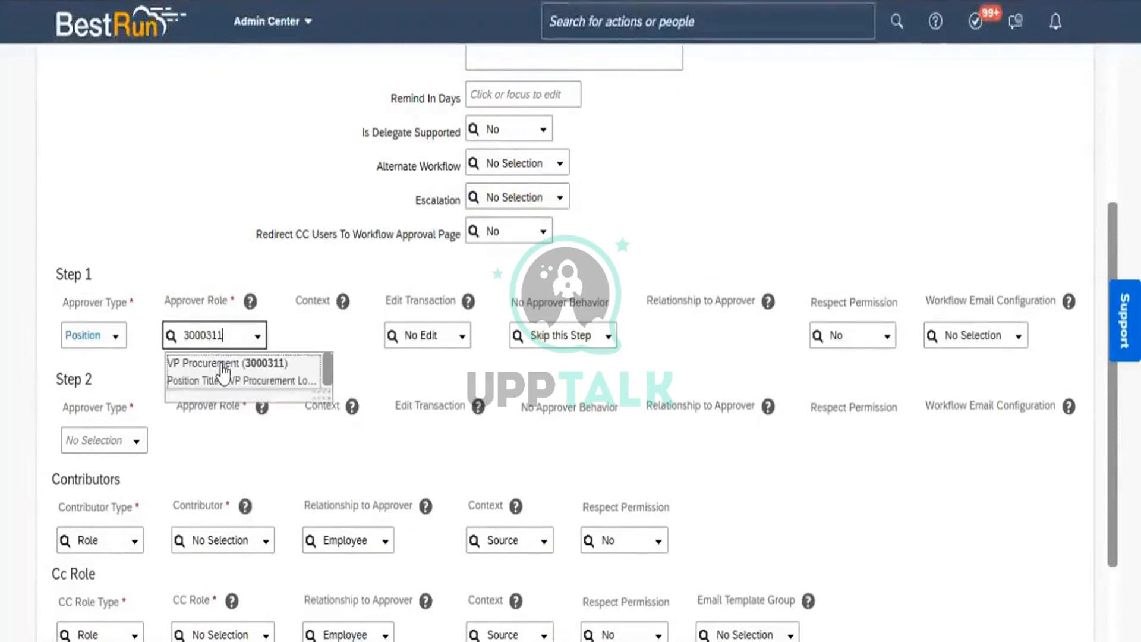
click(223, 364)
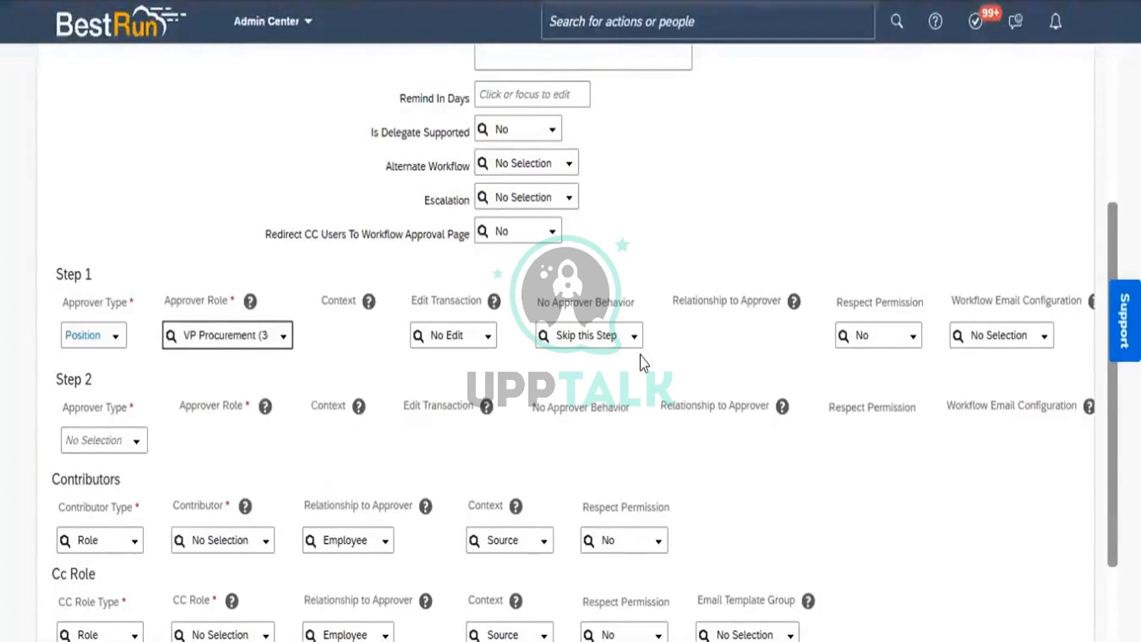
Set Step 2's approver type to Position, then go back to the Excel notes
click(136, 445)
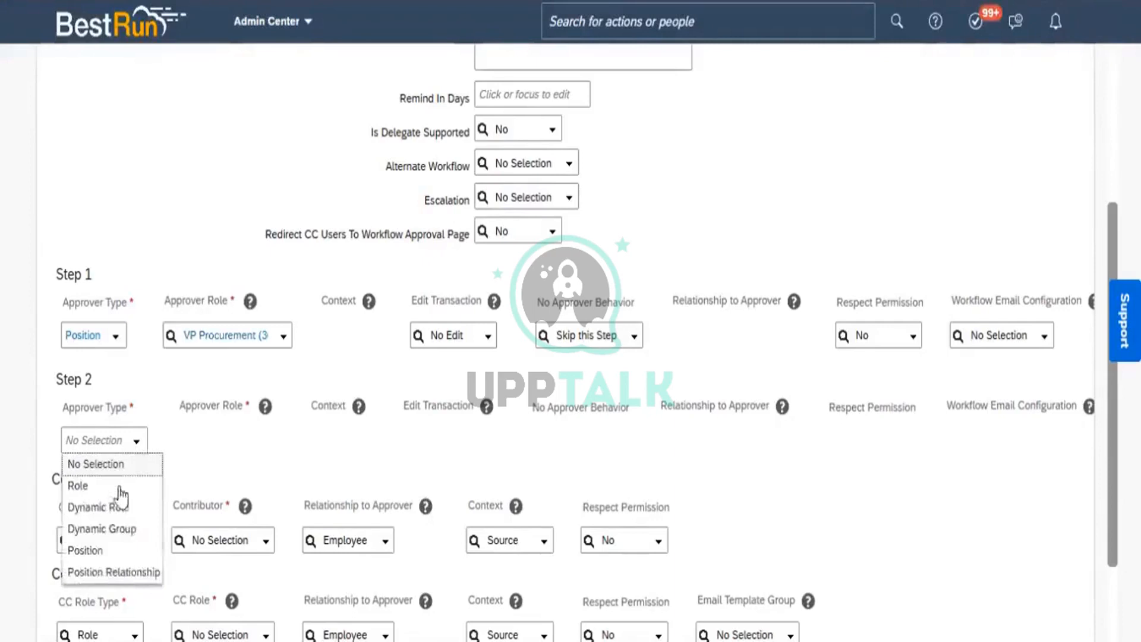
click(93, 551)
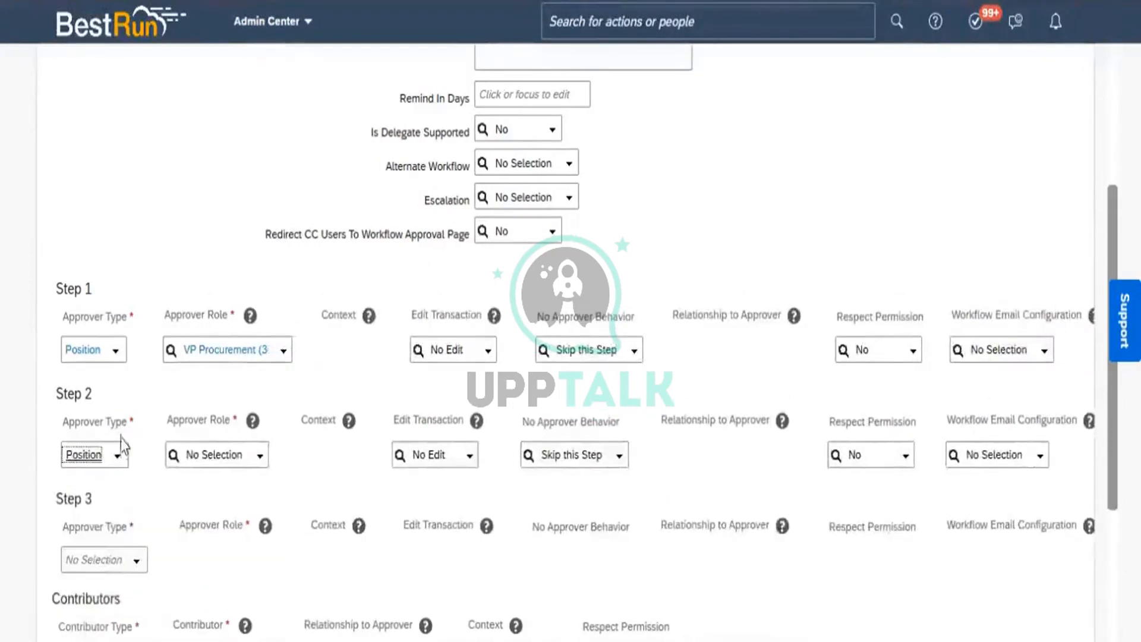
click(116, 456)
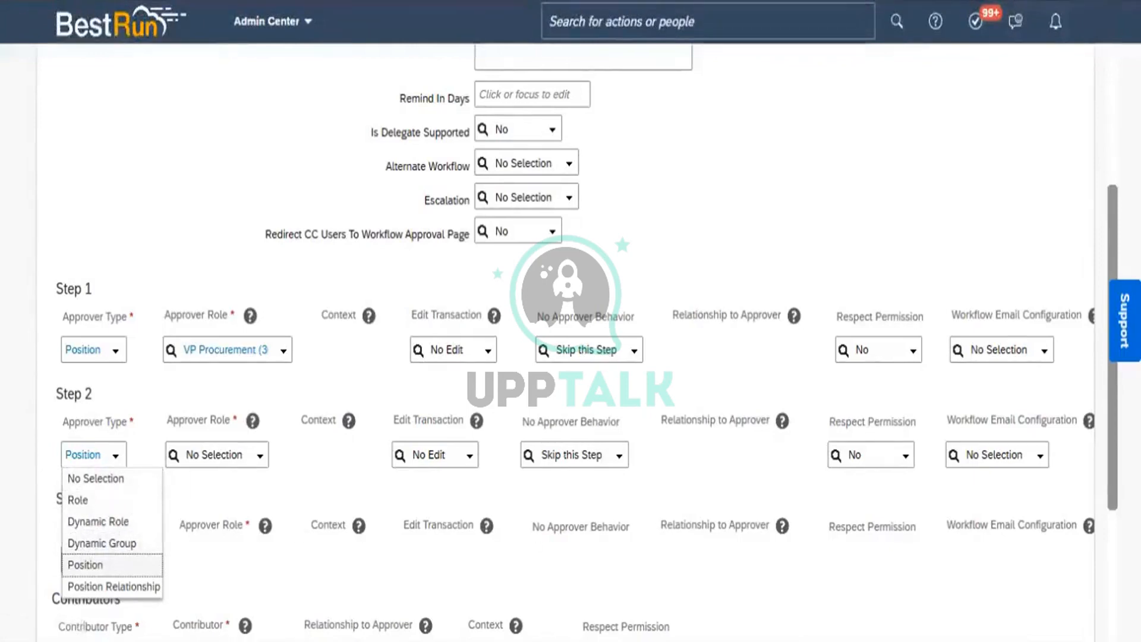
key(alt+Tab)
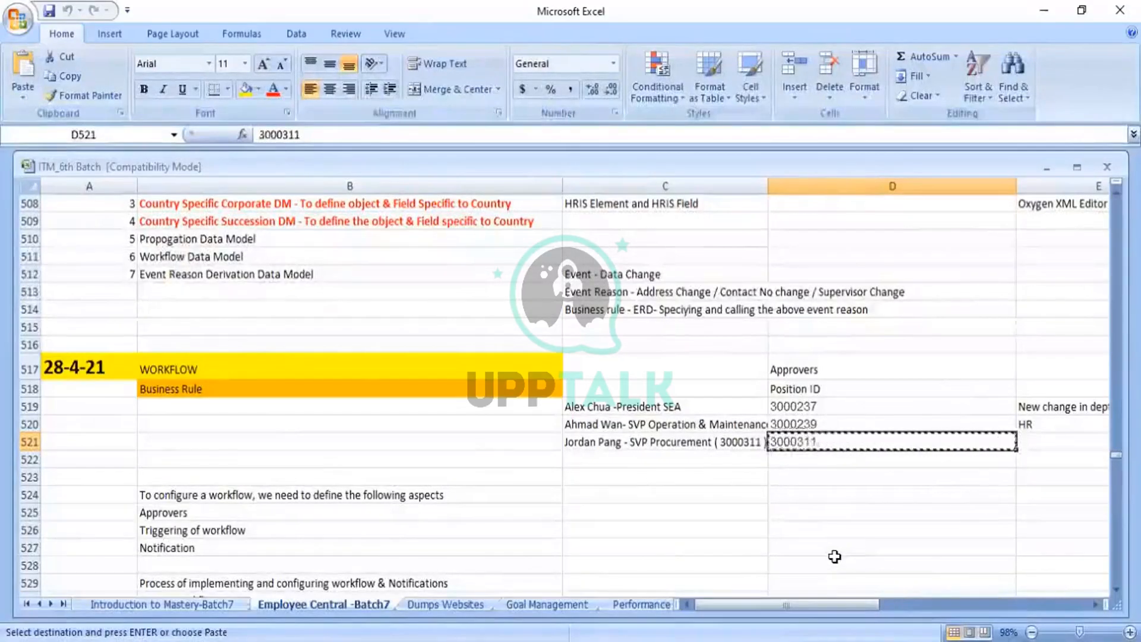
Copy position ID 3000239 from cell D520 and return to the workflow form
click(813, 425)
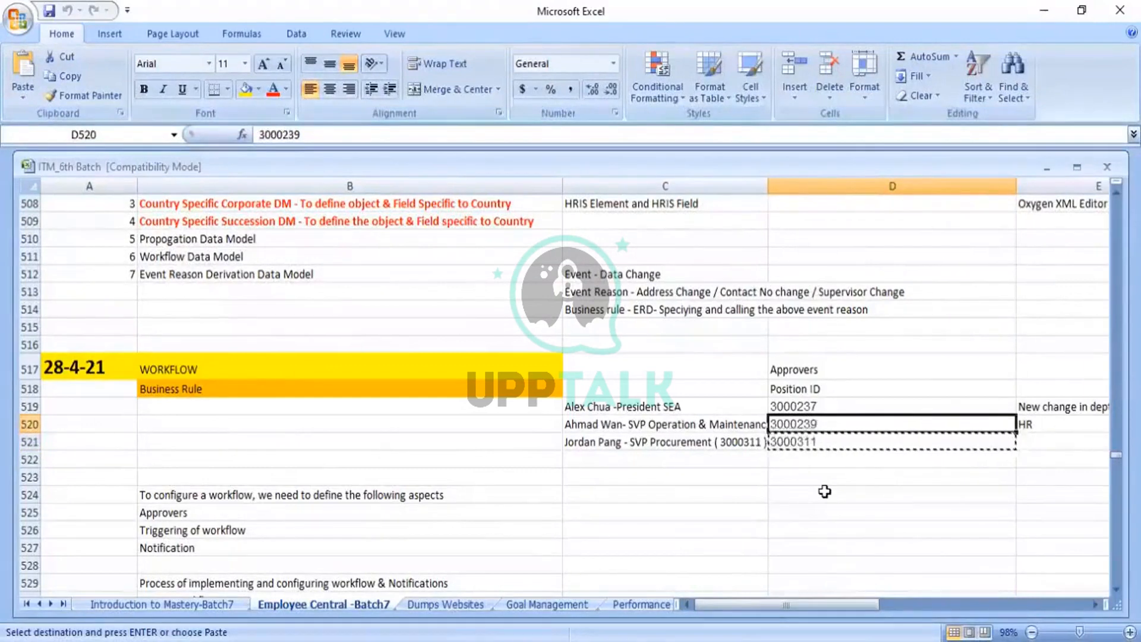
key(ctrl+c)
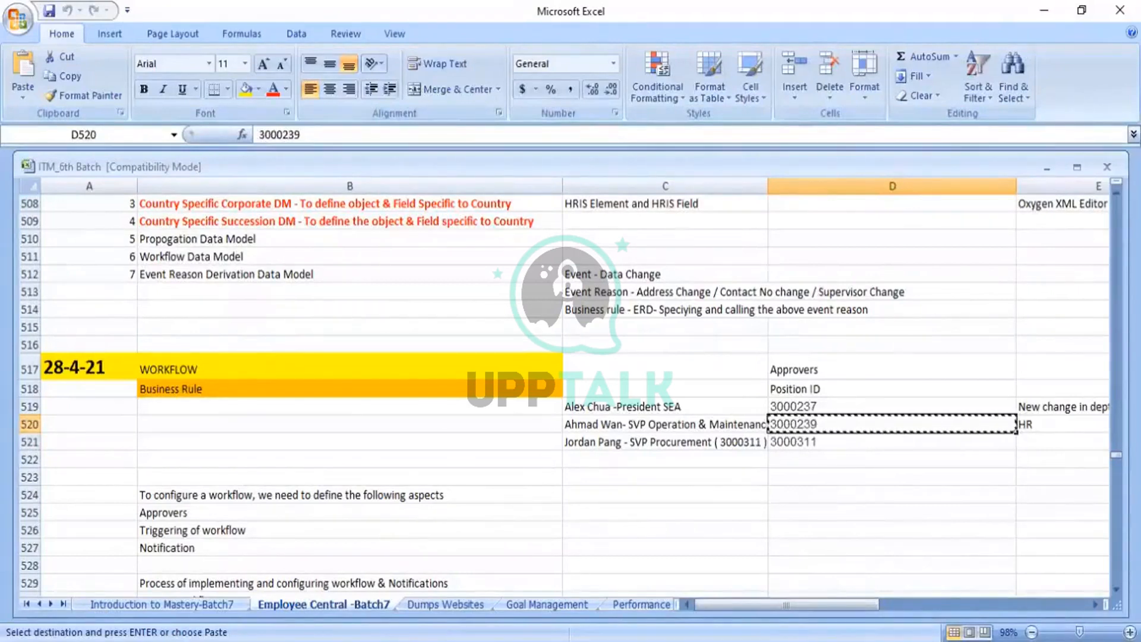
key(alt+Tab)
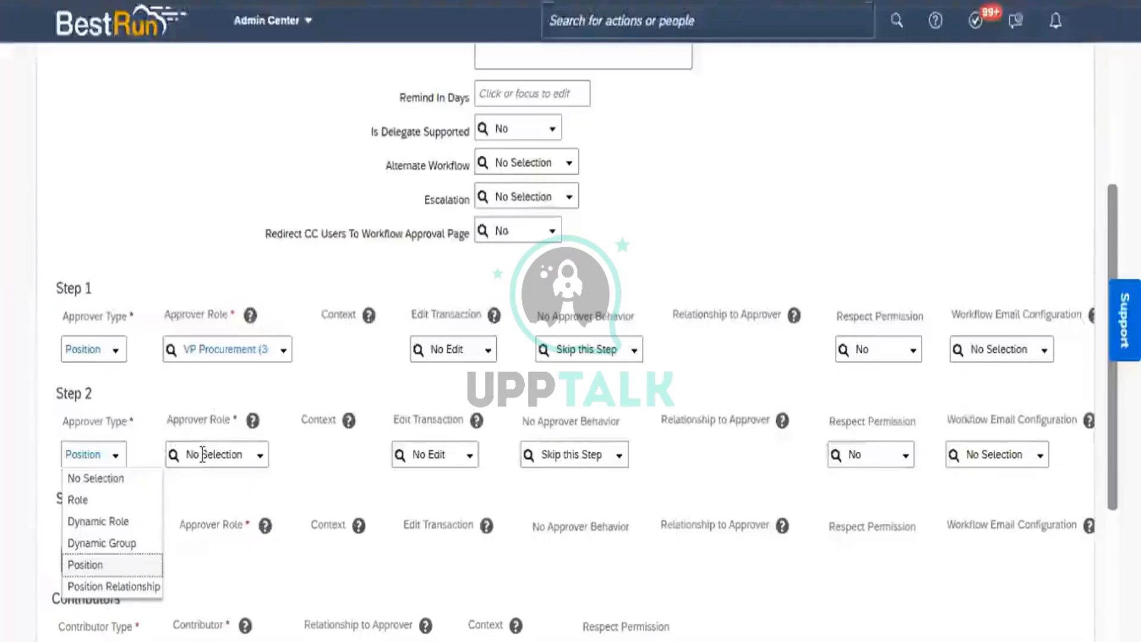
Make SVP Operations & Maintenance (3000239) Step 2's approver and set Step 3's type to Position
click(203, 455)
key(ctrl+v)
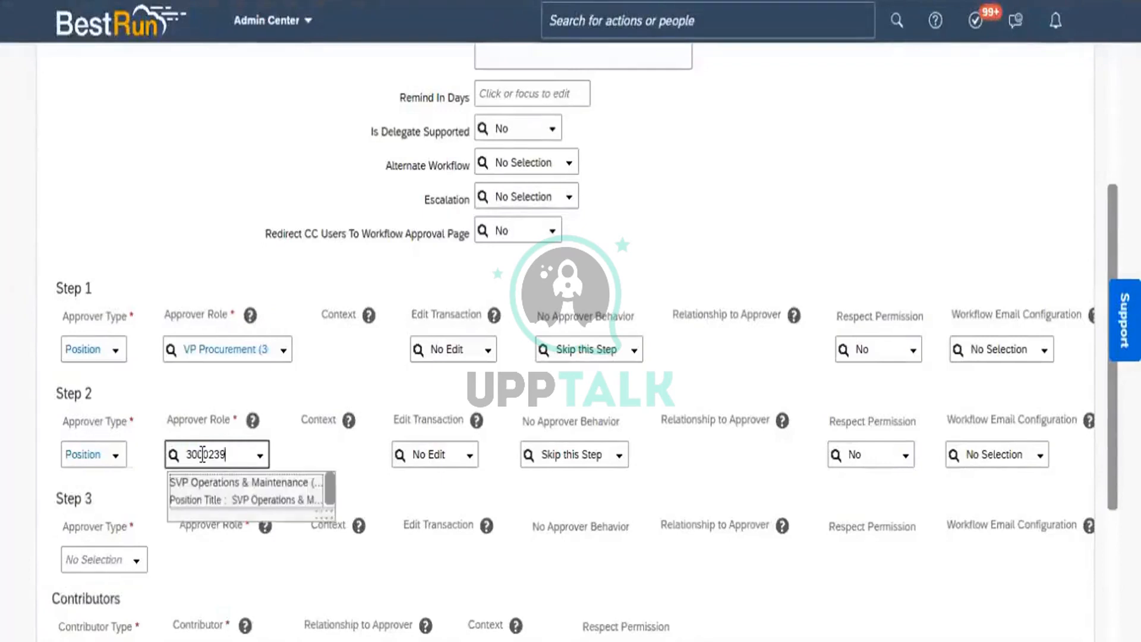
click(223, 492)
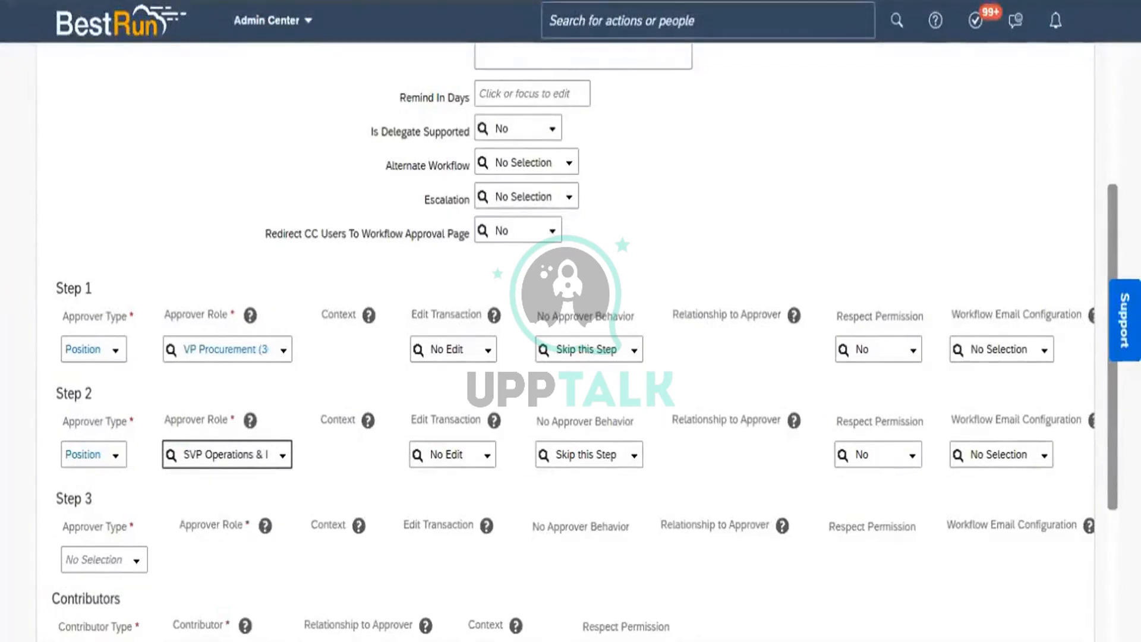
scroll(368, 238, down, 4)
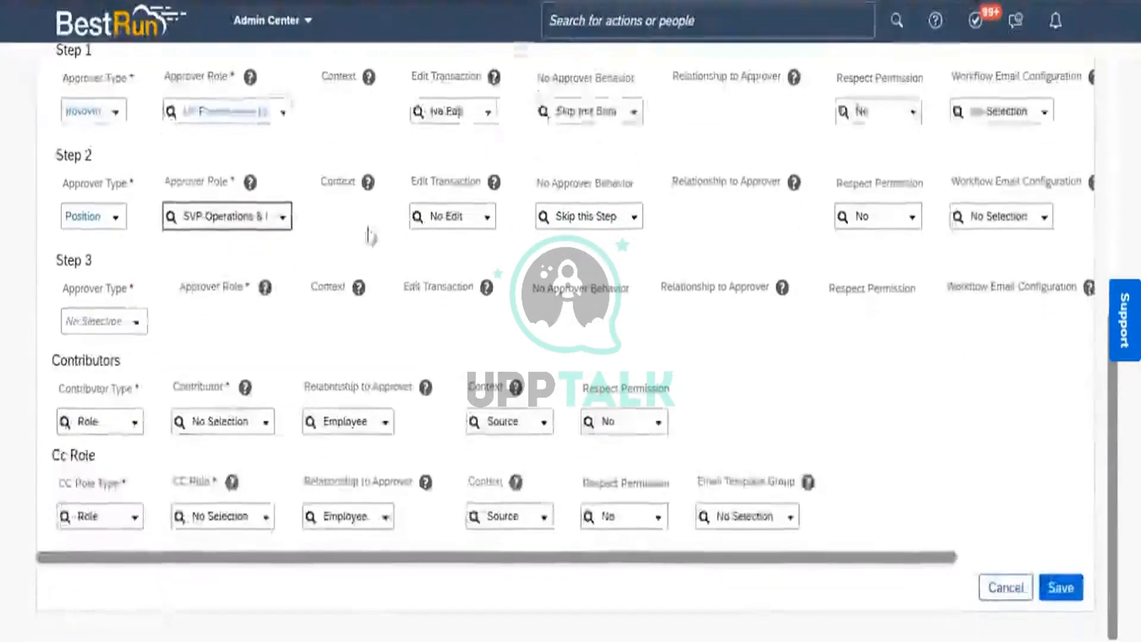
click(139, 326)
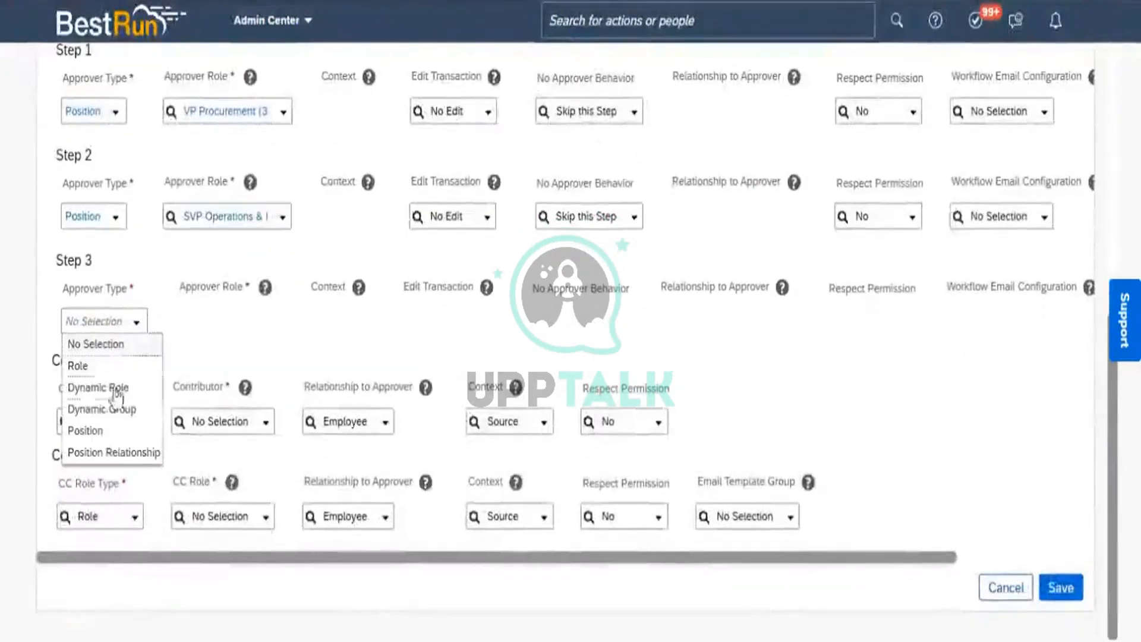
click(102, 431)
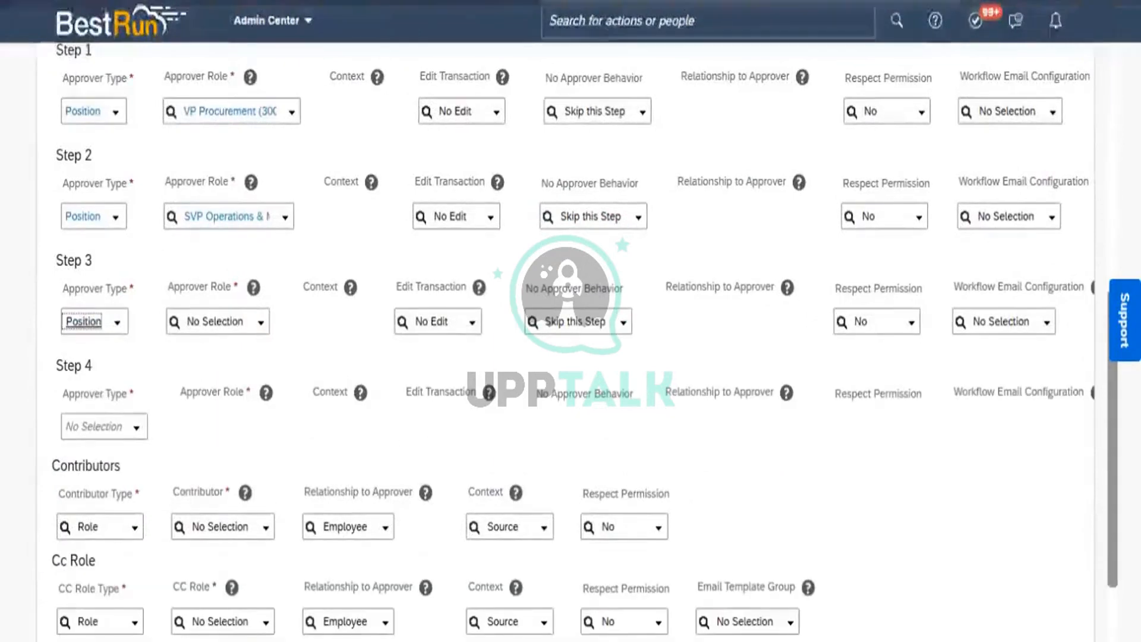
Copy position ID 3000237 from cell D519 in the Excel notes
key(alt+Tab)
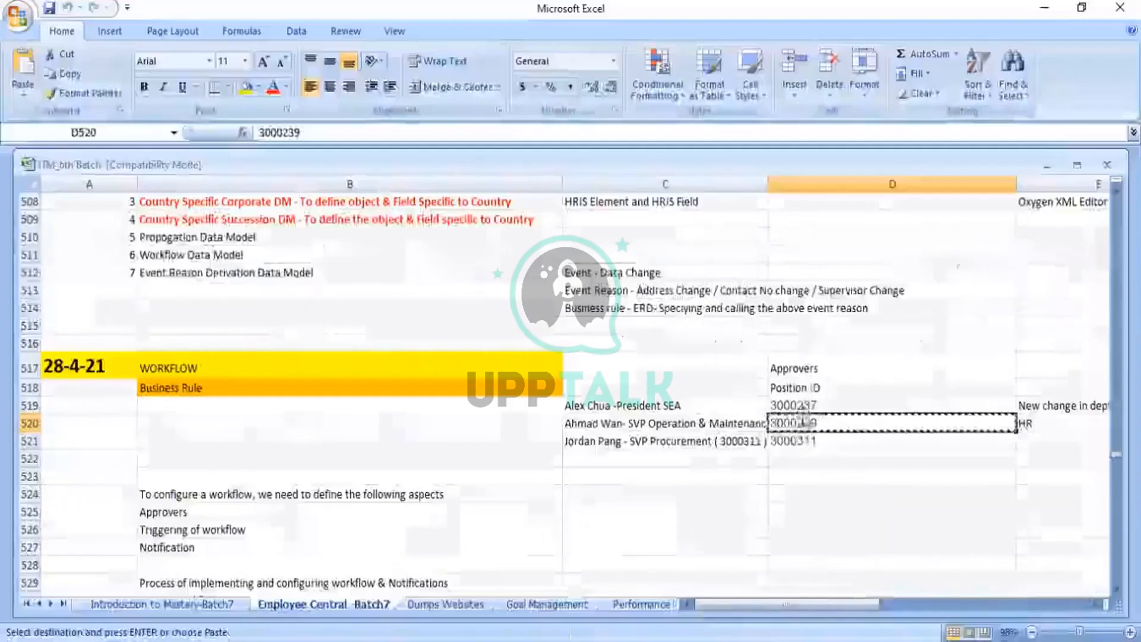
click(801, 408)
key(ctrl+c)
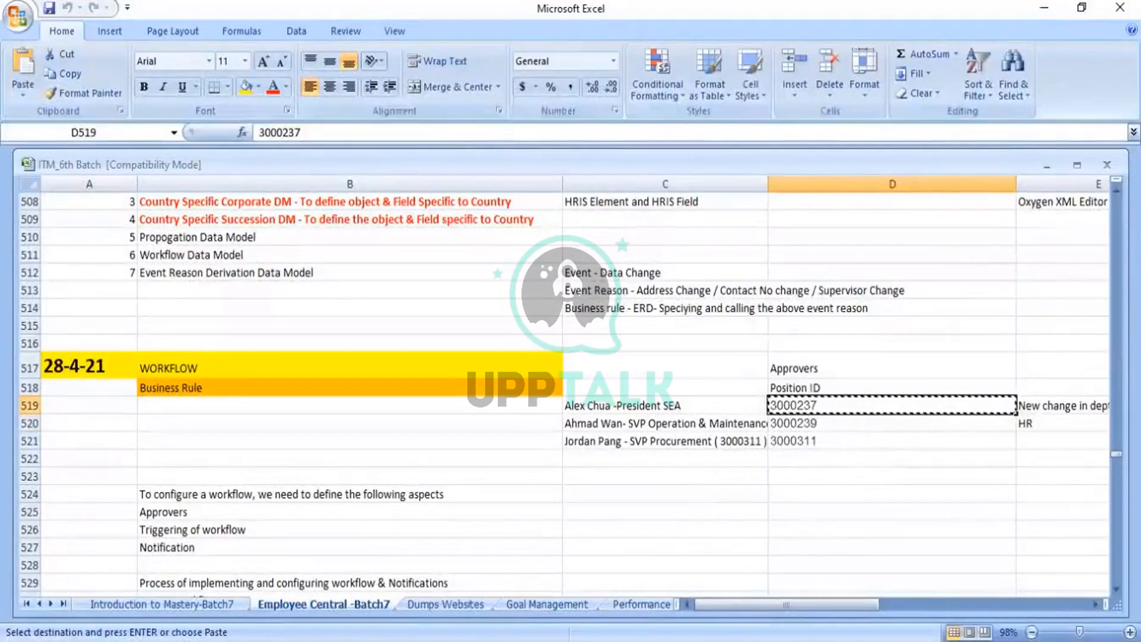
key(alt+Tab)
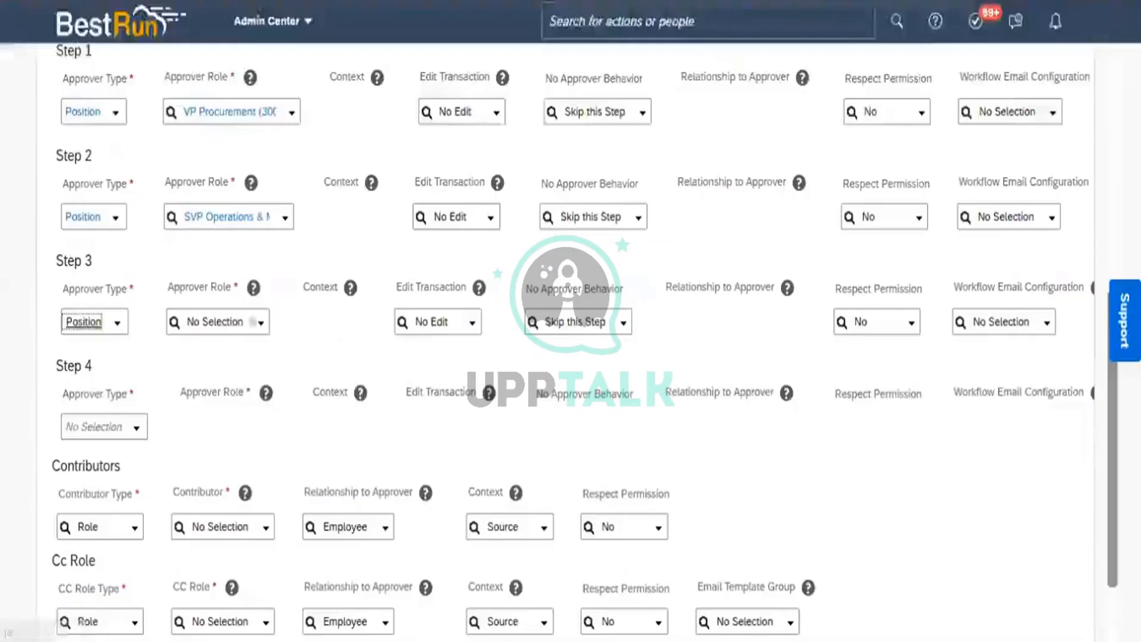
Paste 3000237 into Step 3's Approver Role and select the President SEA position
click(216, 322)
key(ctrl+v)
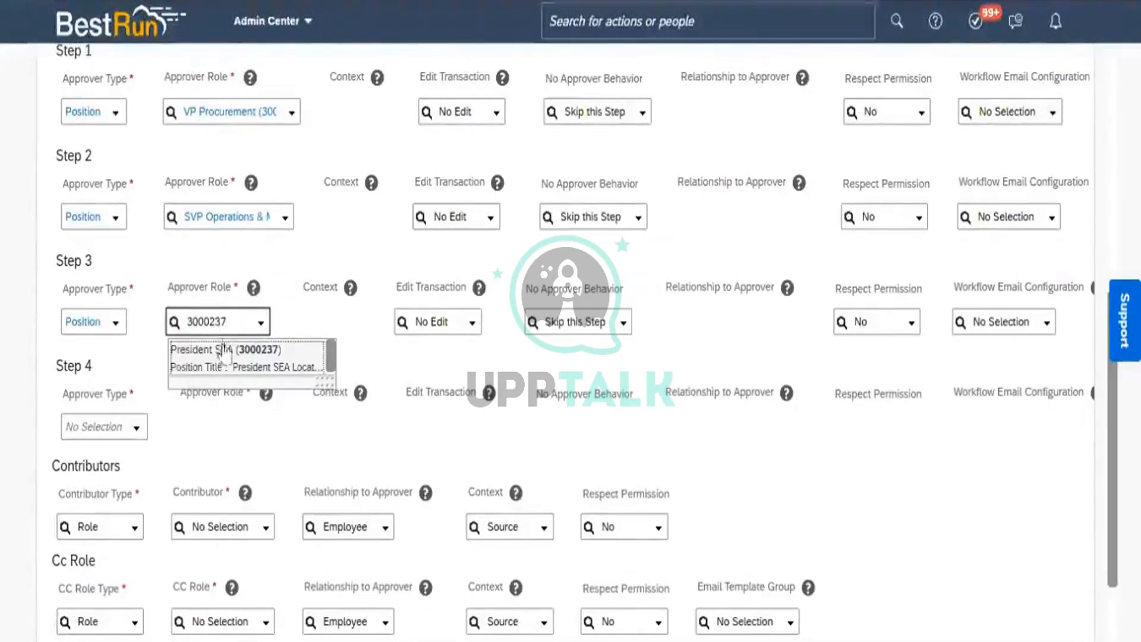
click(228, 359)
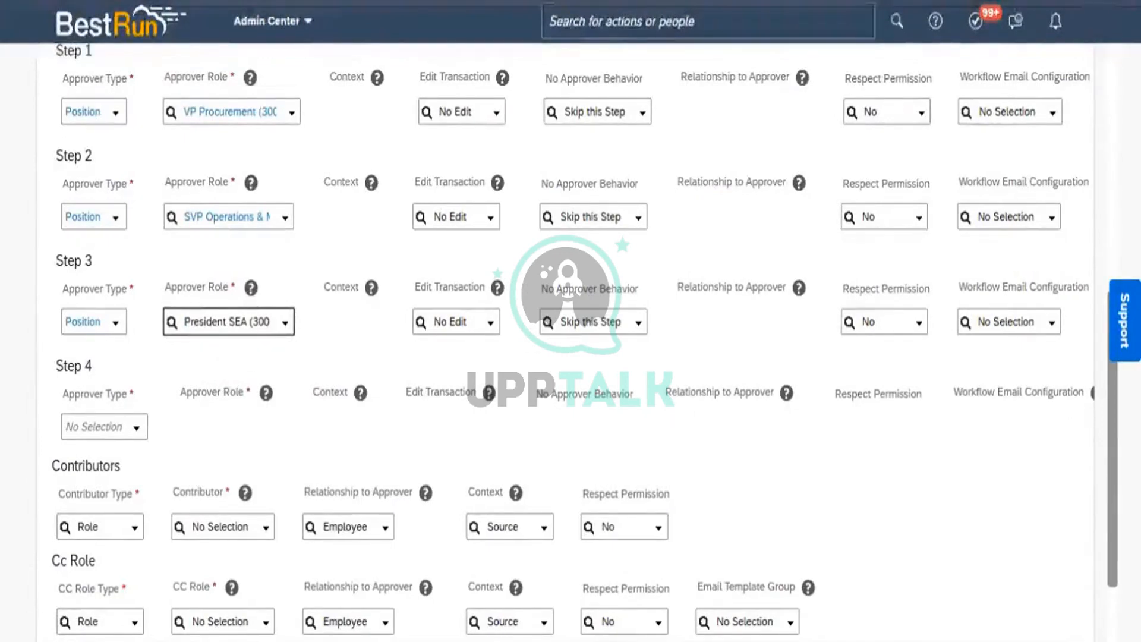
scroll(1109, 488, down, 2)
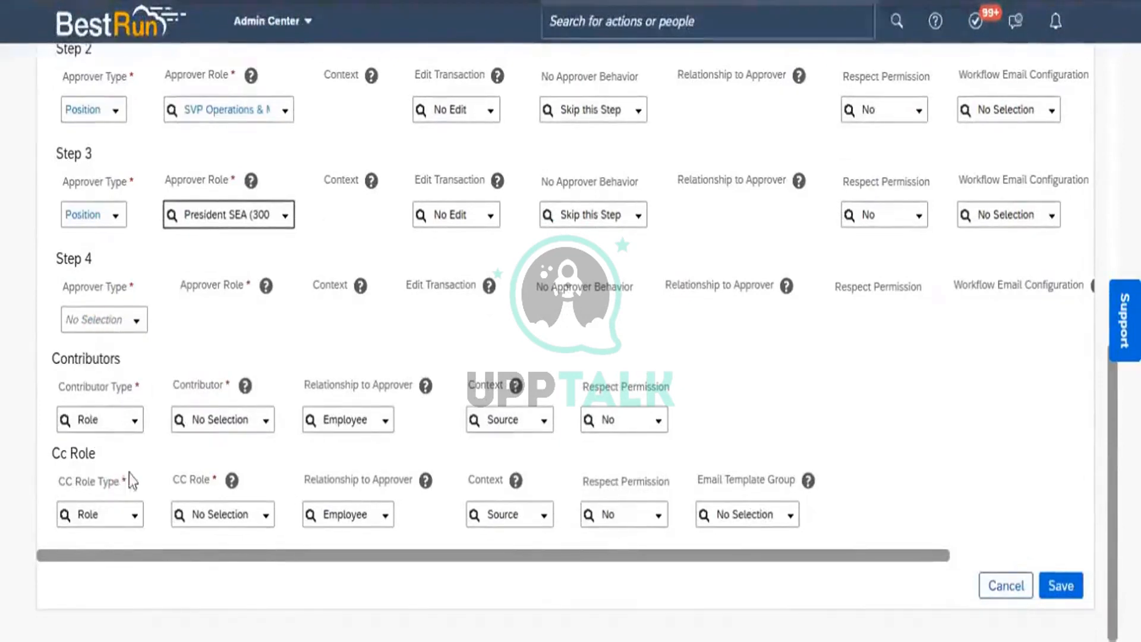
Set the CC Role Type to External Email and enter the recipient's e-mail address
click(137, 517)
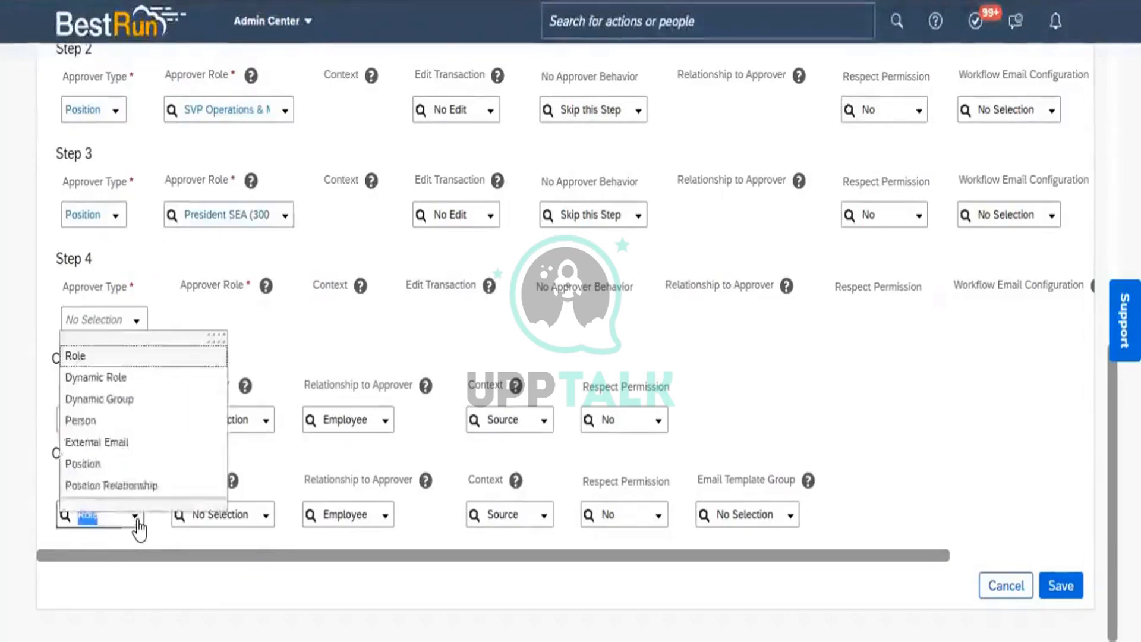
click(100, 443)
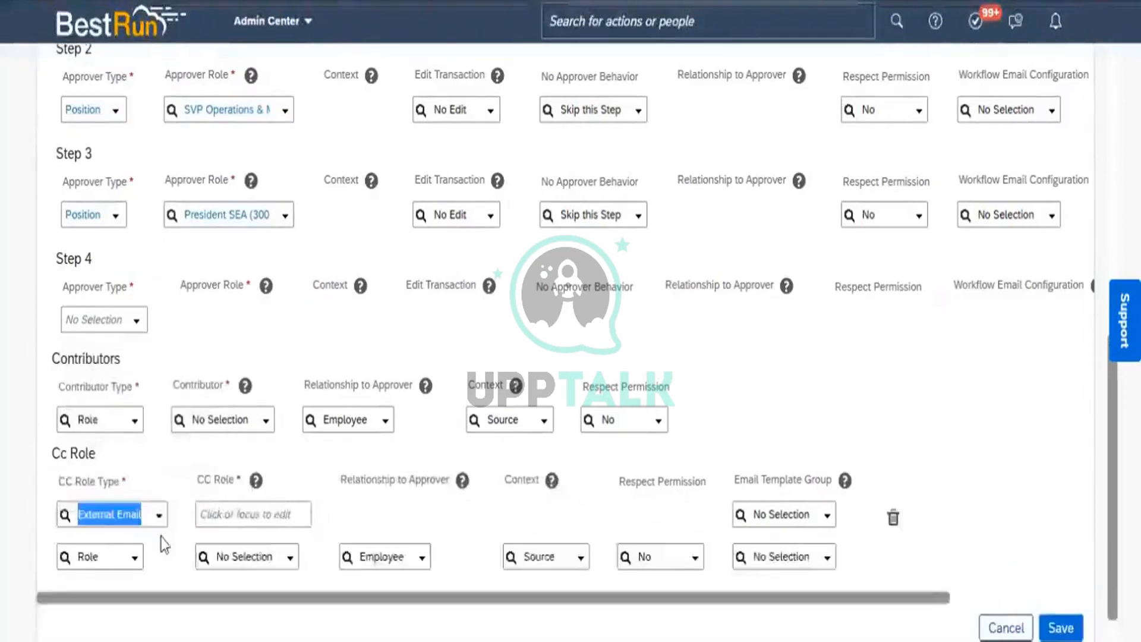
click(244, 515)
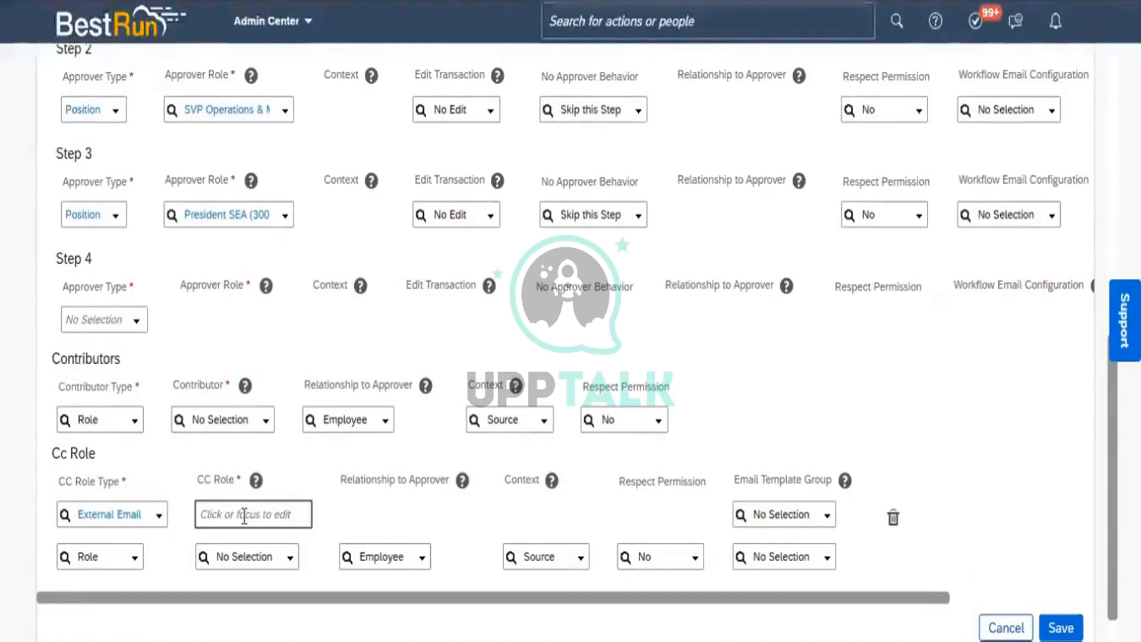
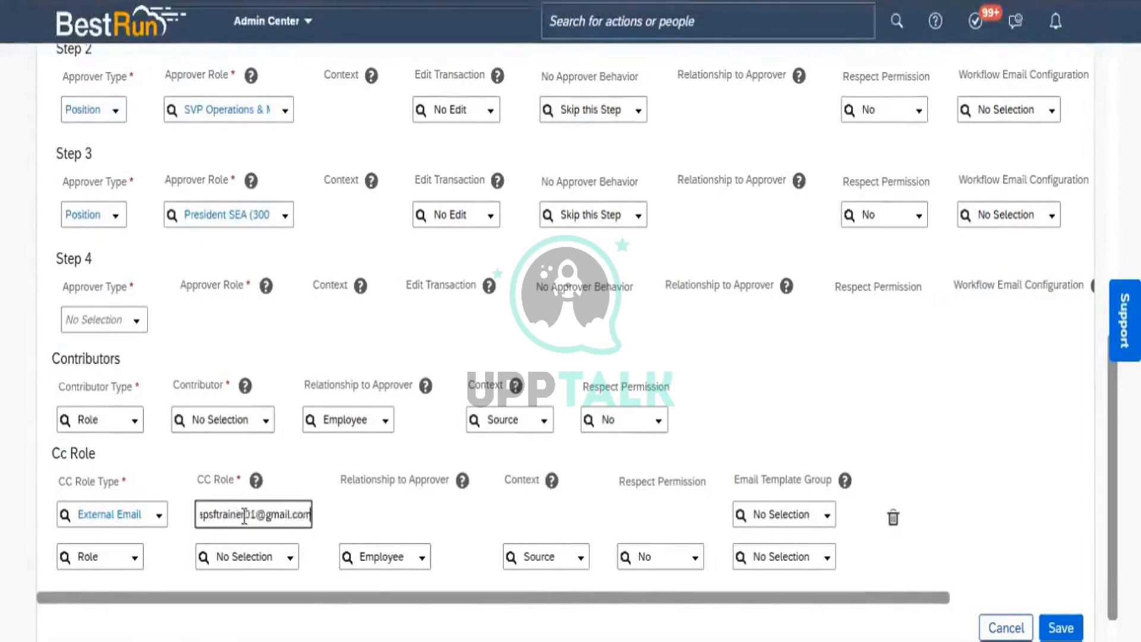
click(354, 533)
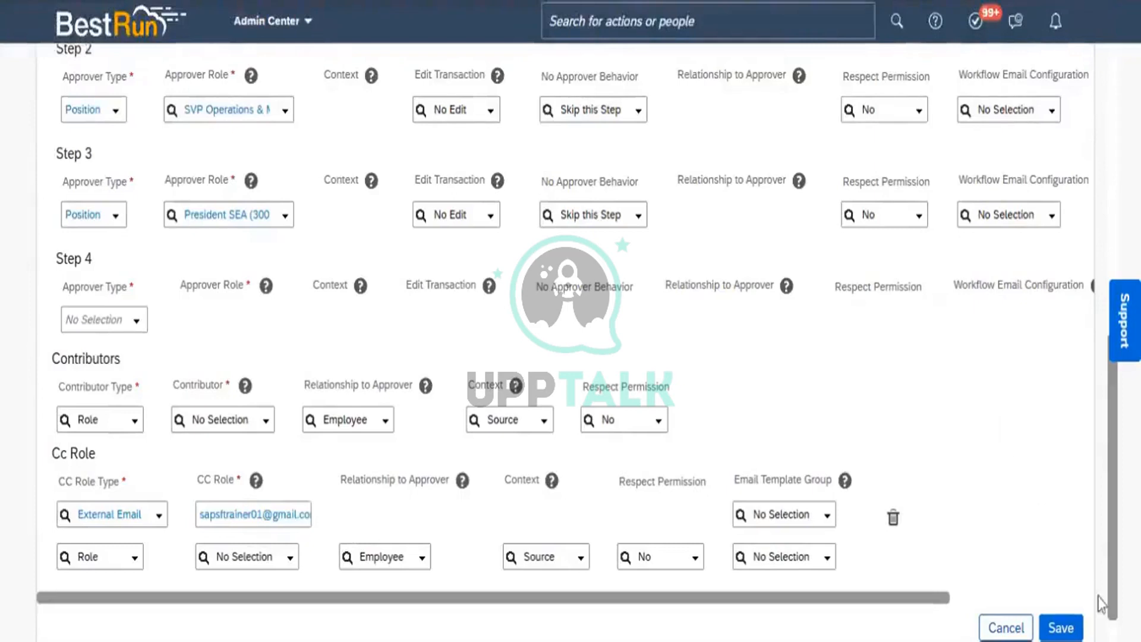
scroll(1063, 602, down, 1)
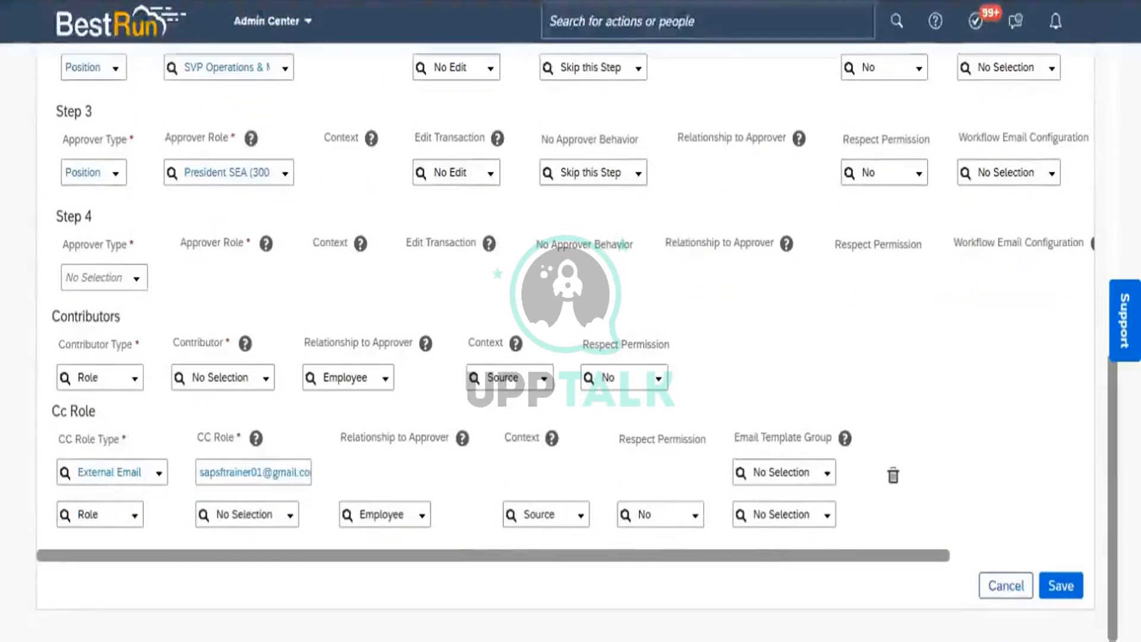
Save the WF_Division_Create_Change workflow and check its available Take Action options
click(1060, 587)
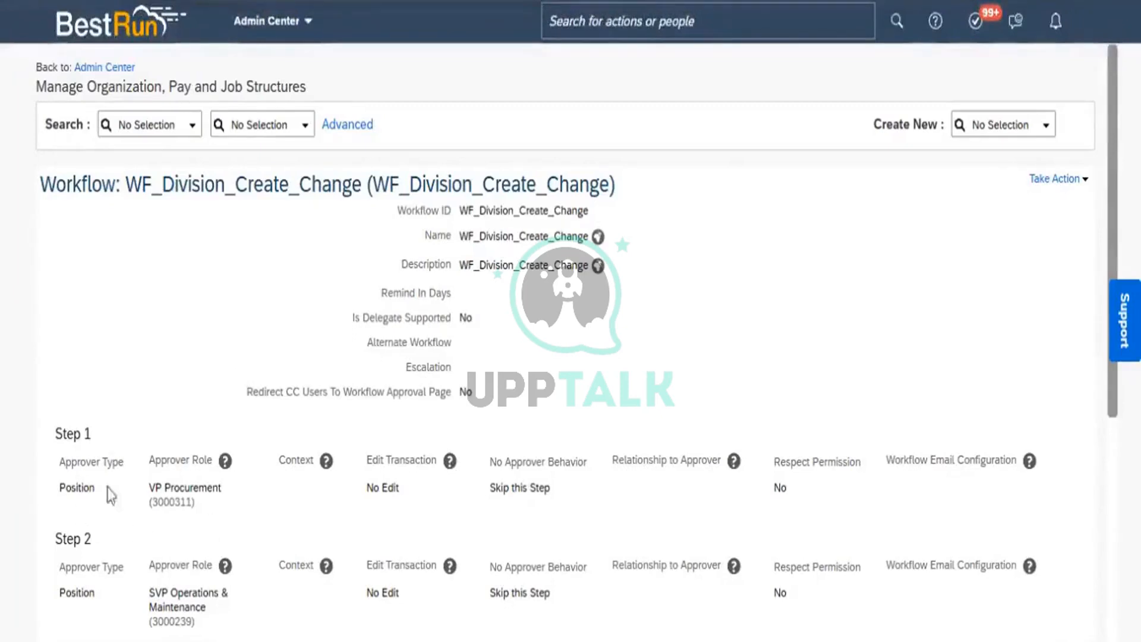
click(1081, 182)
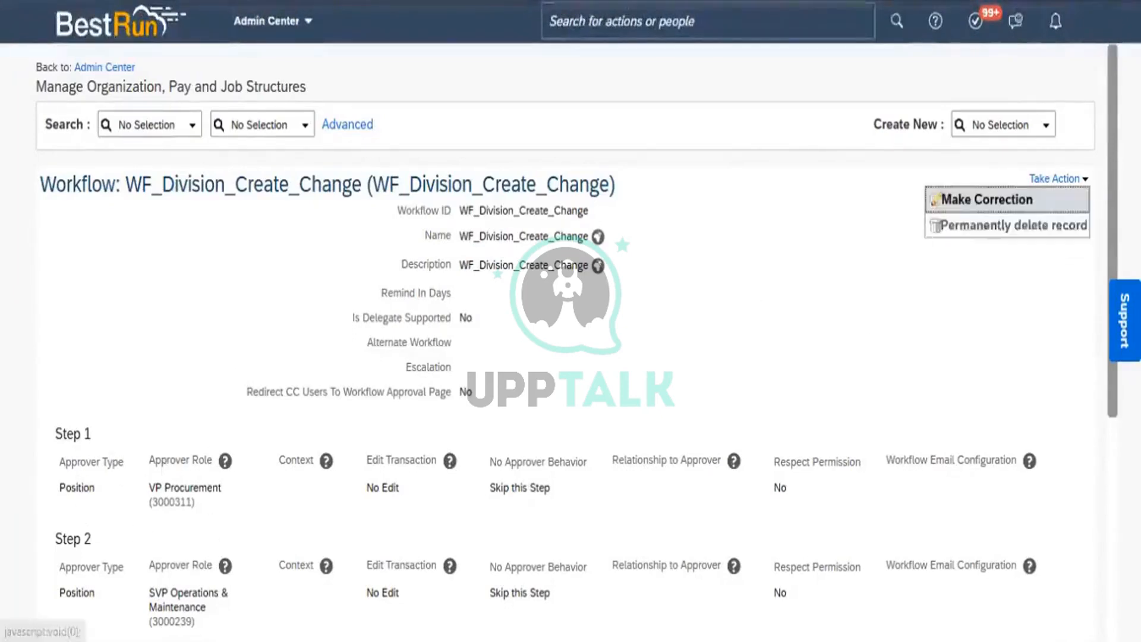
click(989, 201)
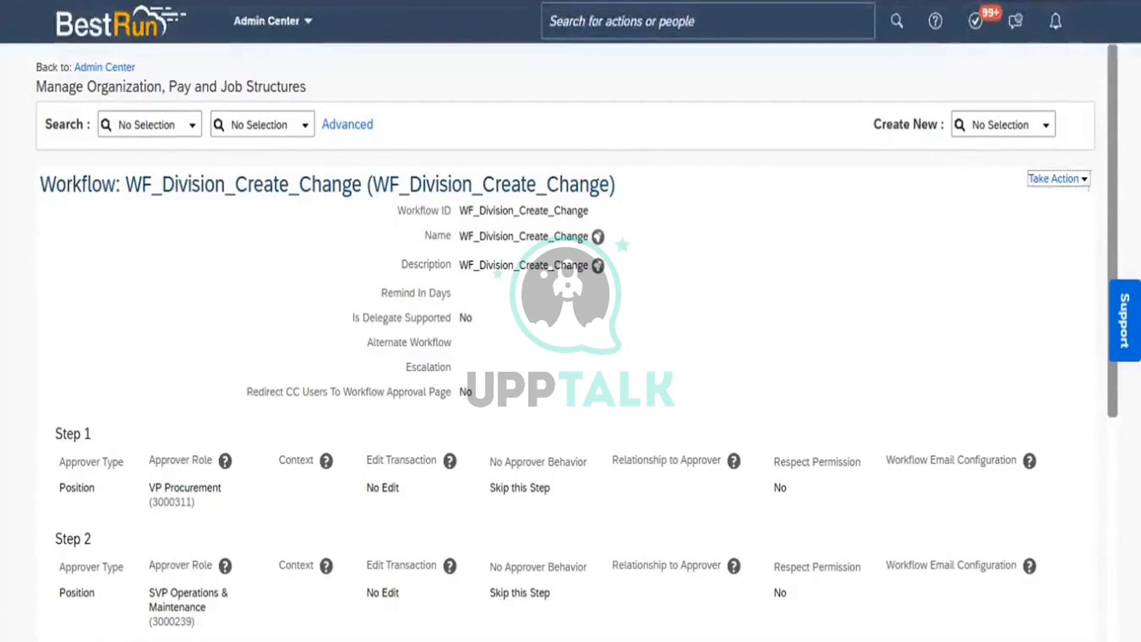
Review the saved workflow's approvers and CC, then duplicate the browser tab
scroll(570, 341, down, 5)
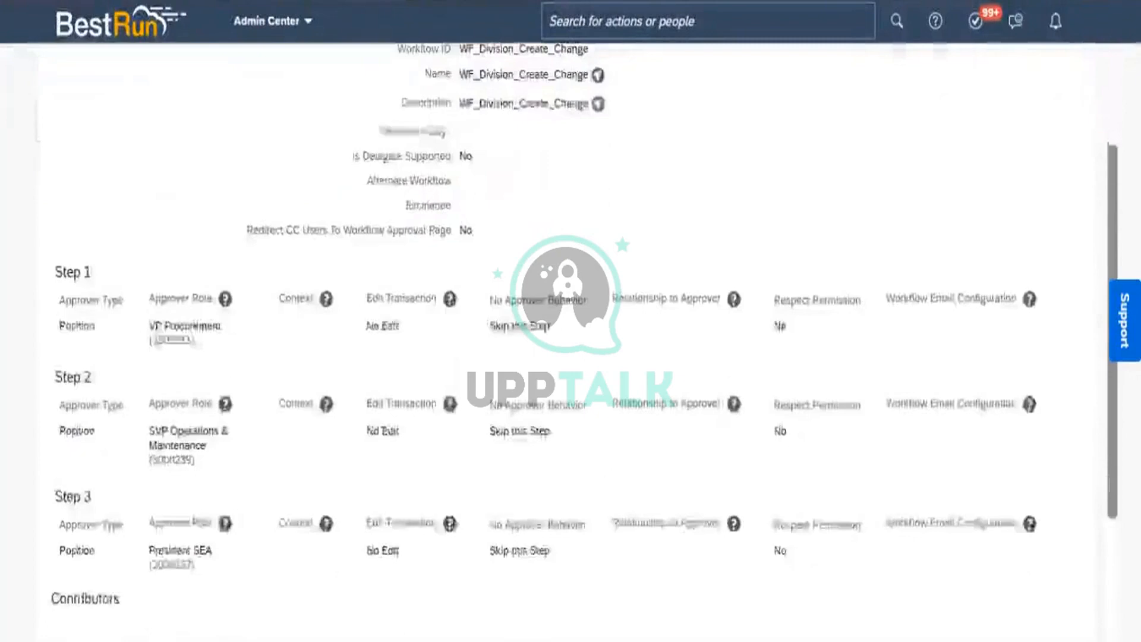
scroll(571, 342, down, 2)
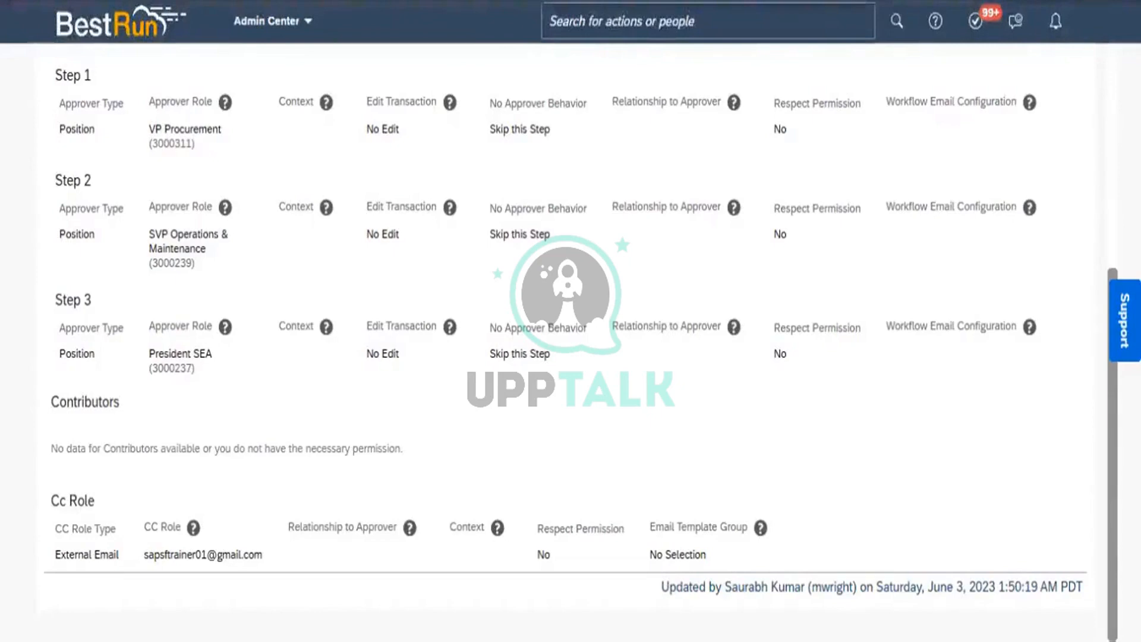
right_click(164, 0)
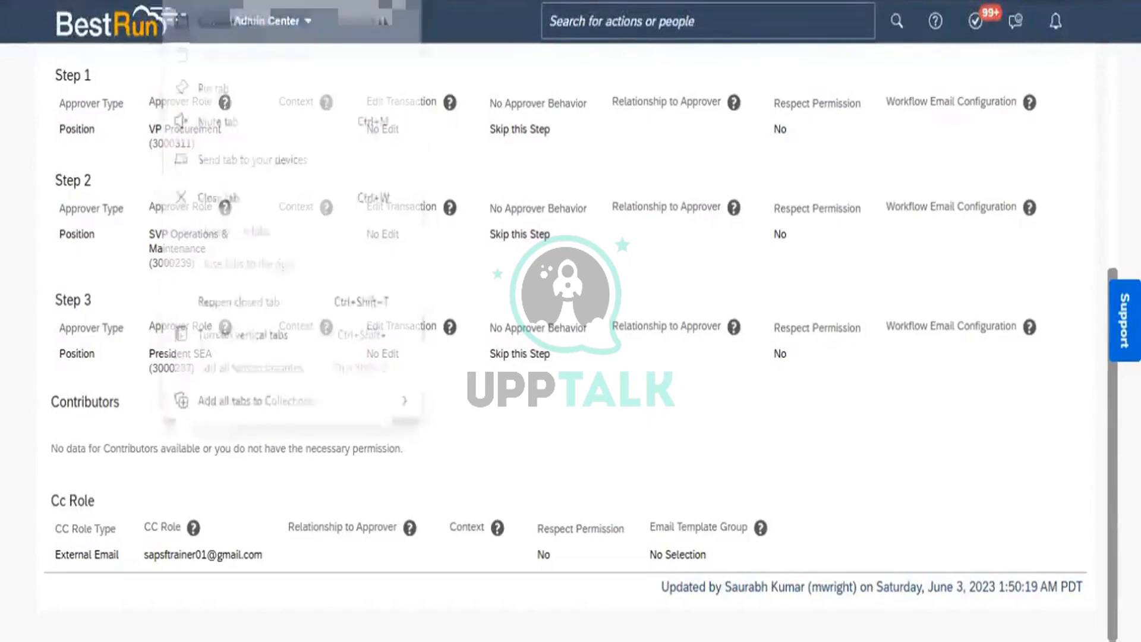
click(233, 24)
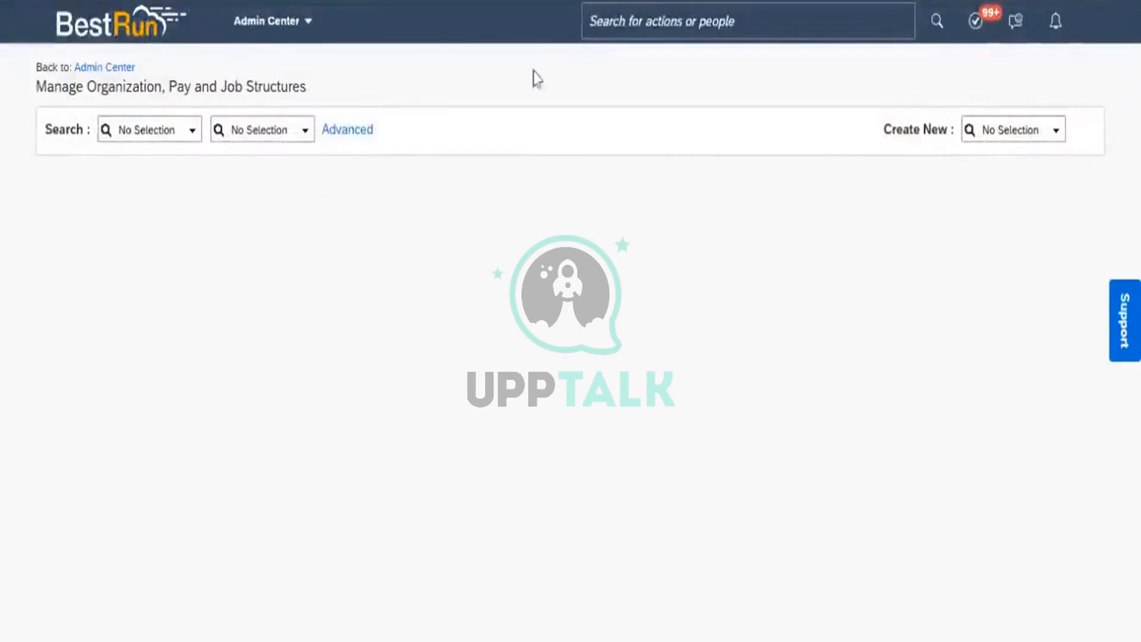
Search 'configure object' in the header and go to Configure Object Definitions
click(634, 29)
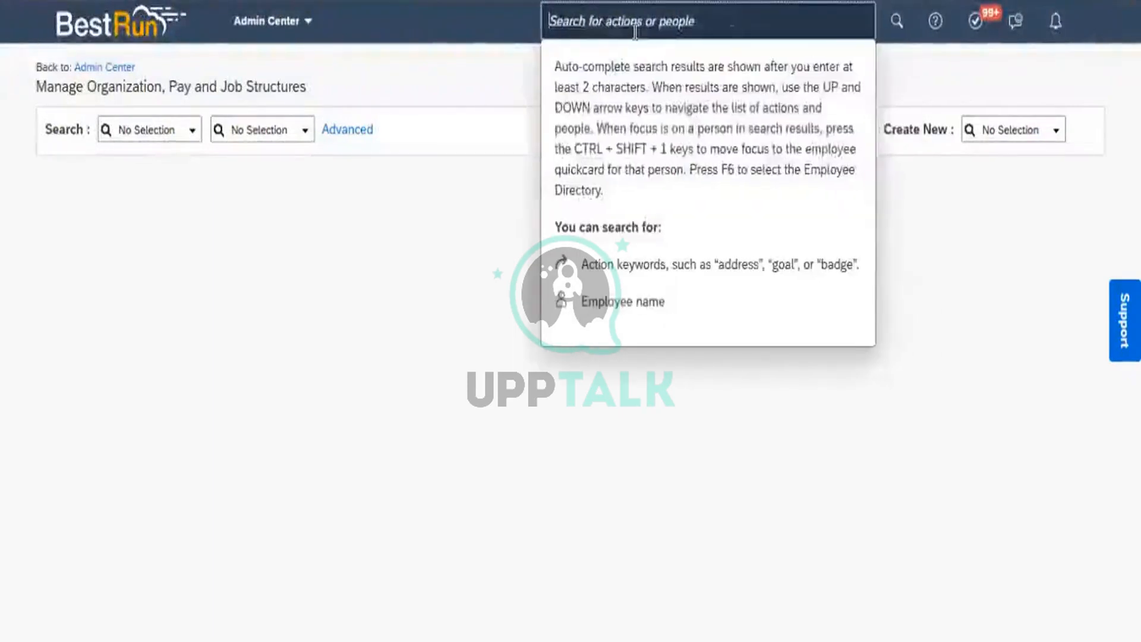
text(configure object)
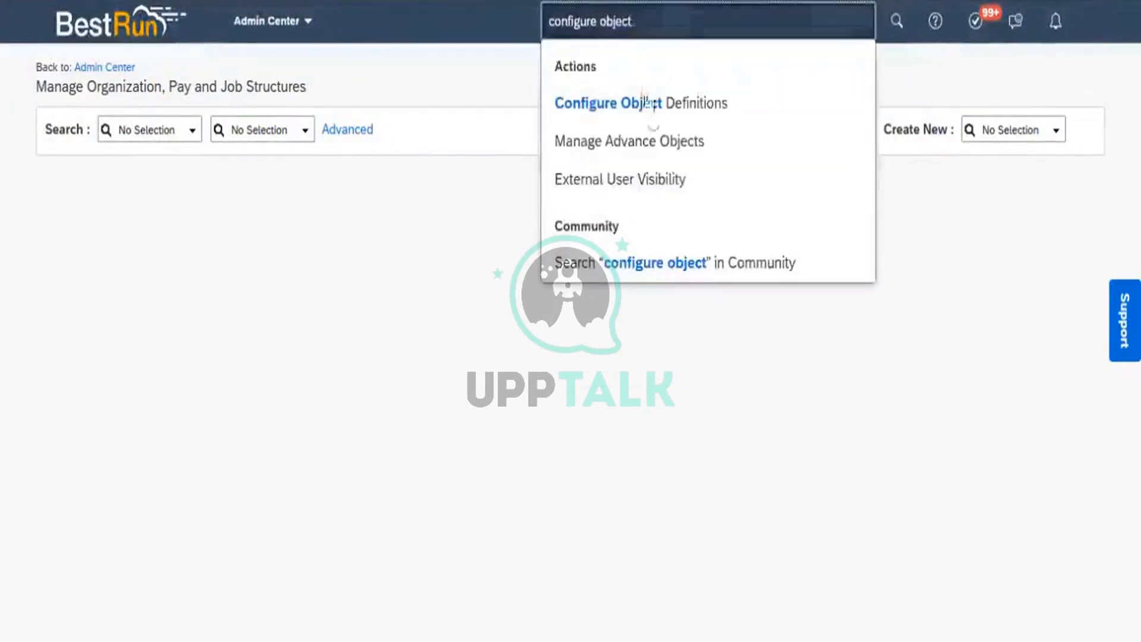
click(651, 112)
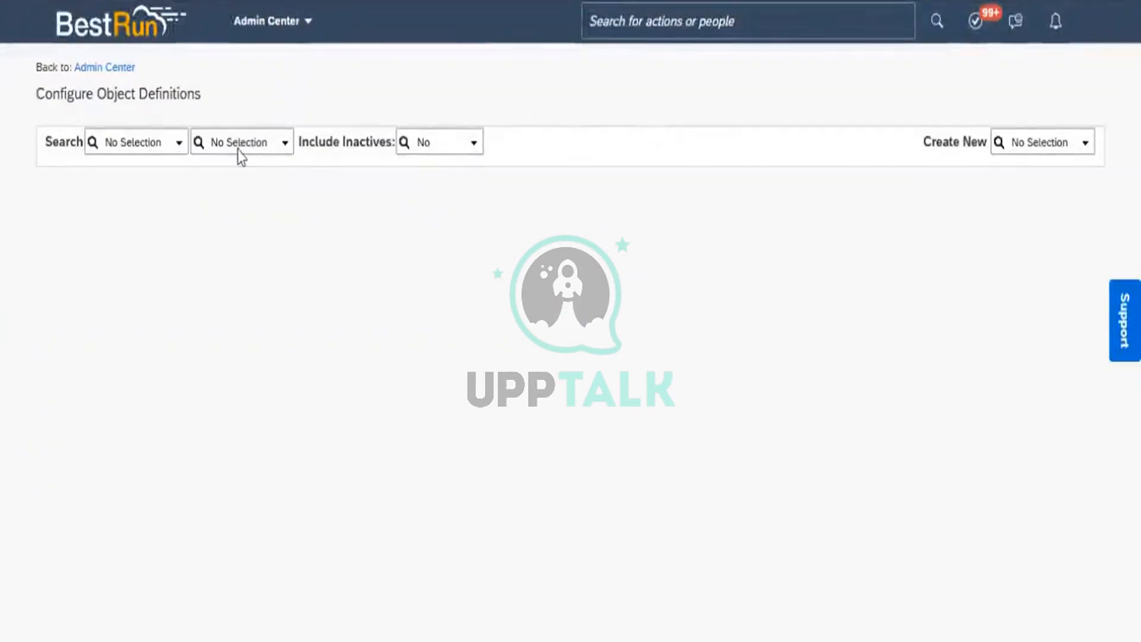
Search Object Definitions for 'division' and open the Division definition
click(179, 145)
click(141, 215)
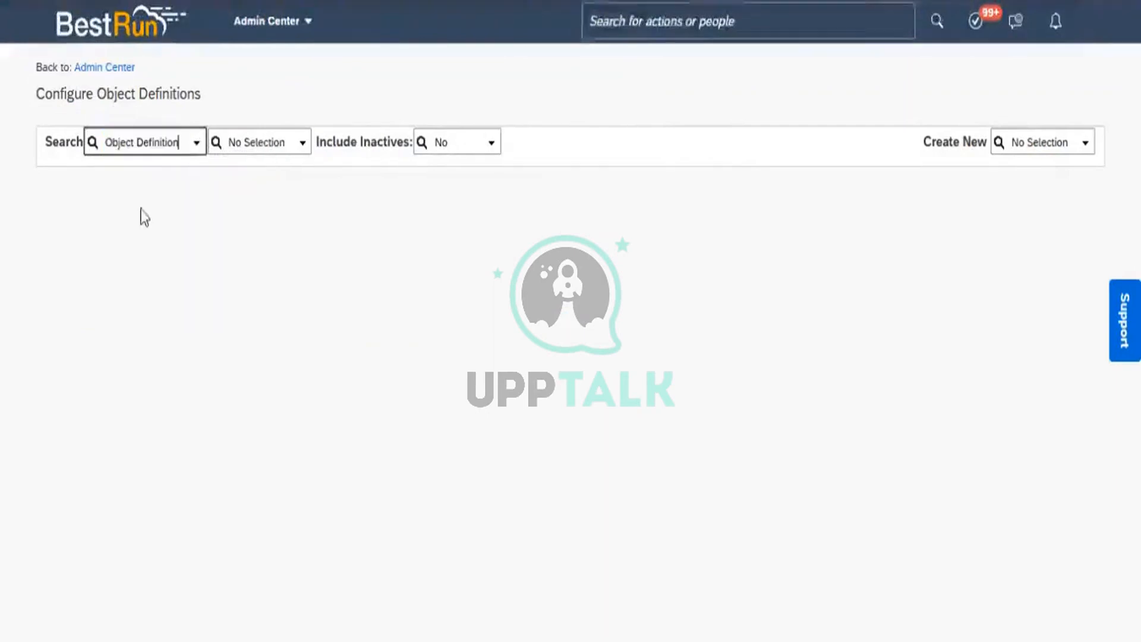
click(259, 148)
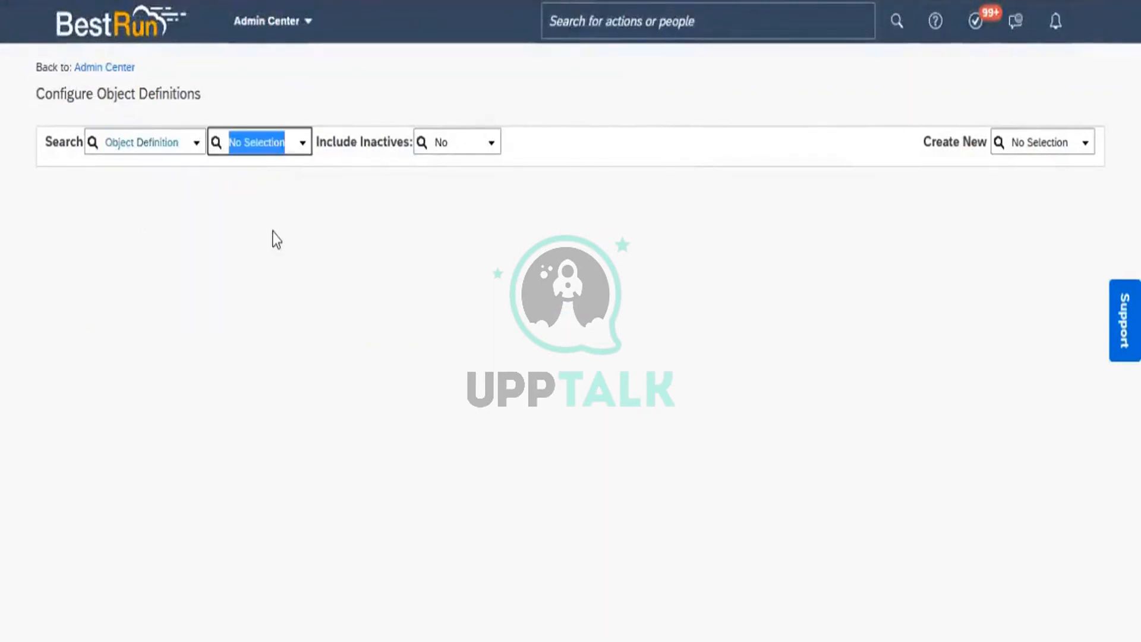
text(di)
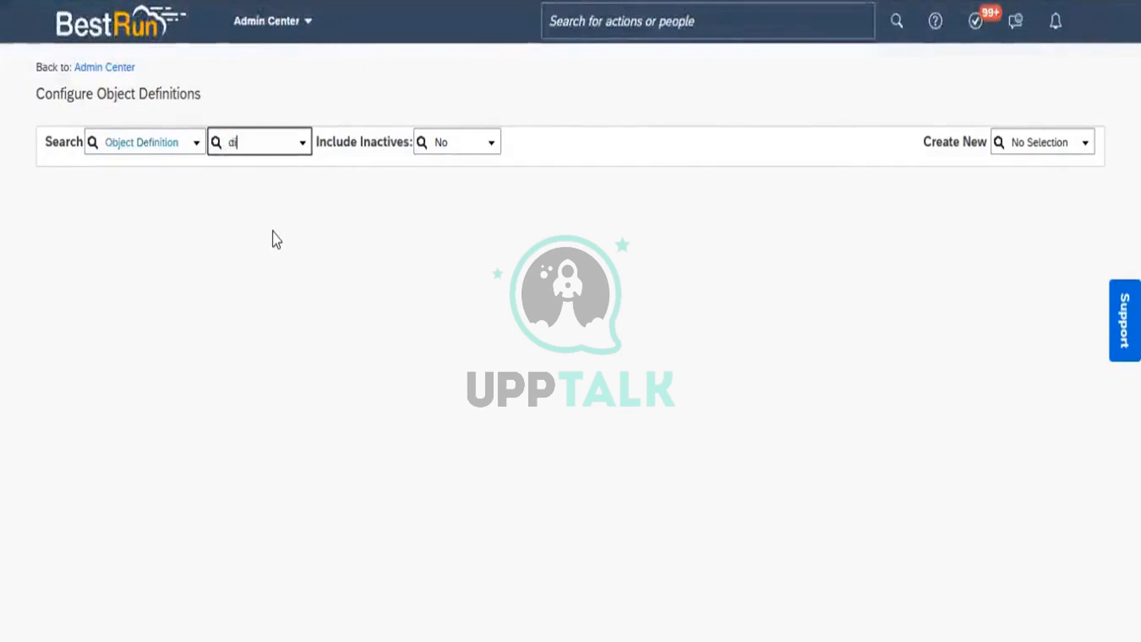
text(vision)
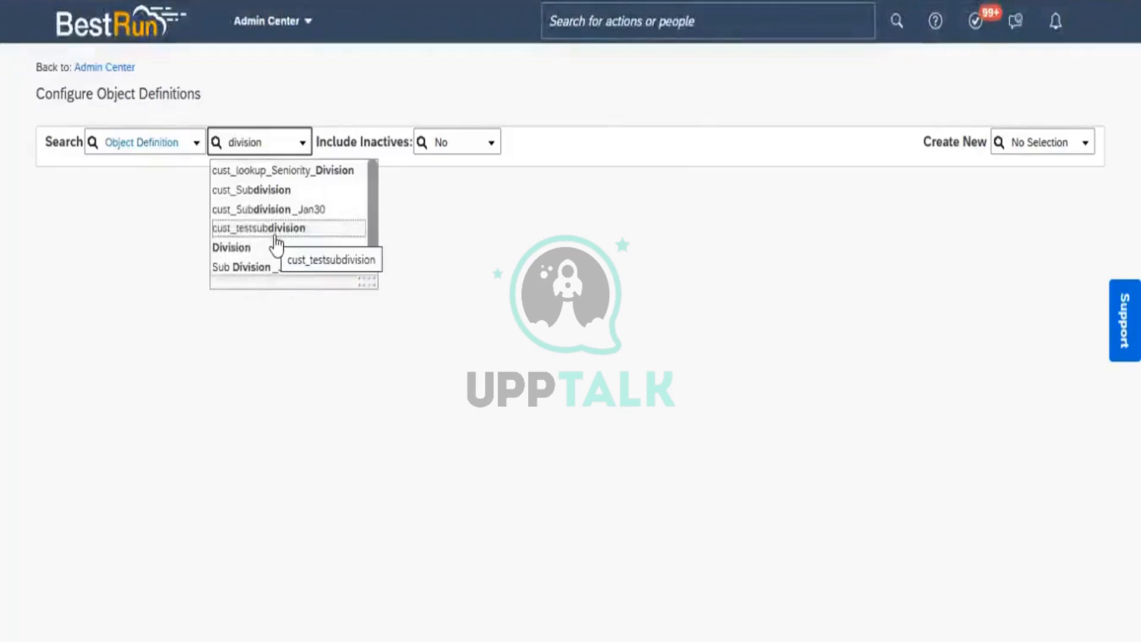
click(284, 247)
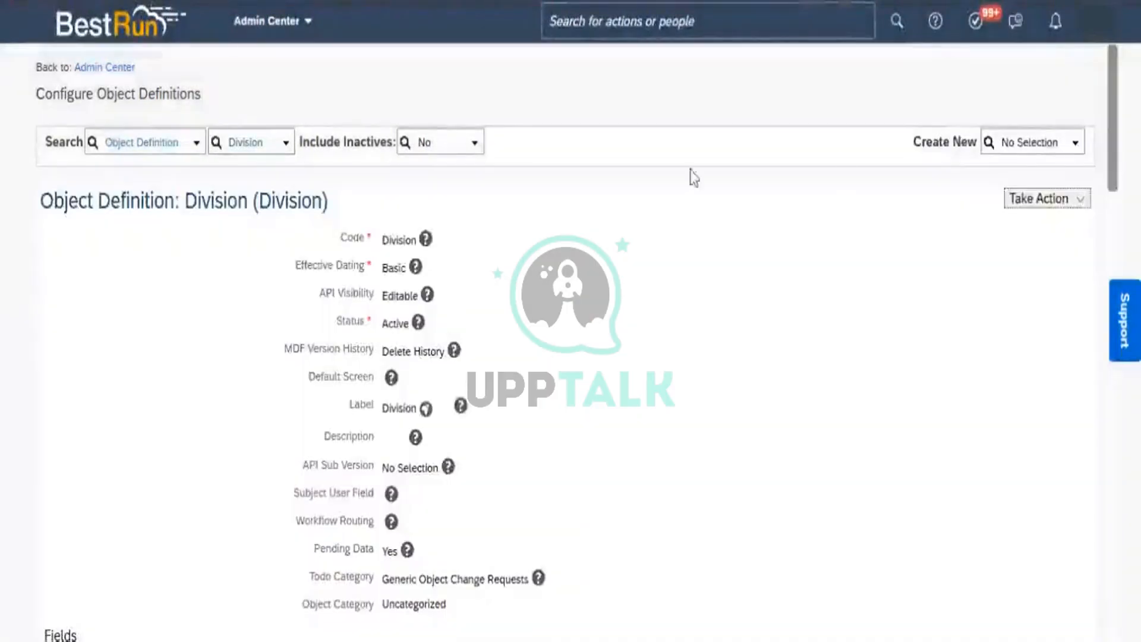
Put the Division definition into Make Correction mode and highlight its Workflow Routing field
click(1083, 205)
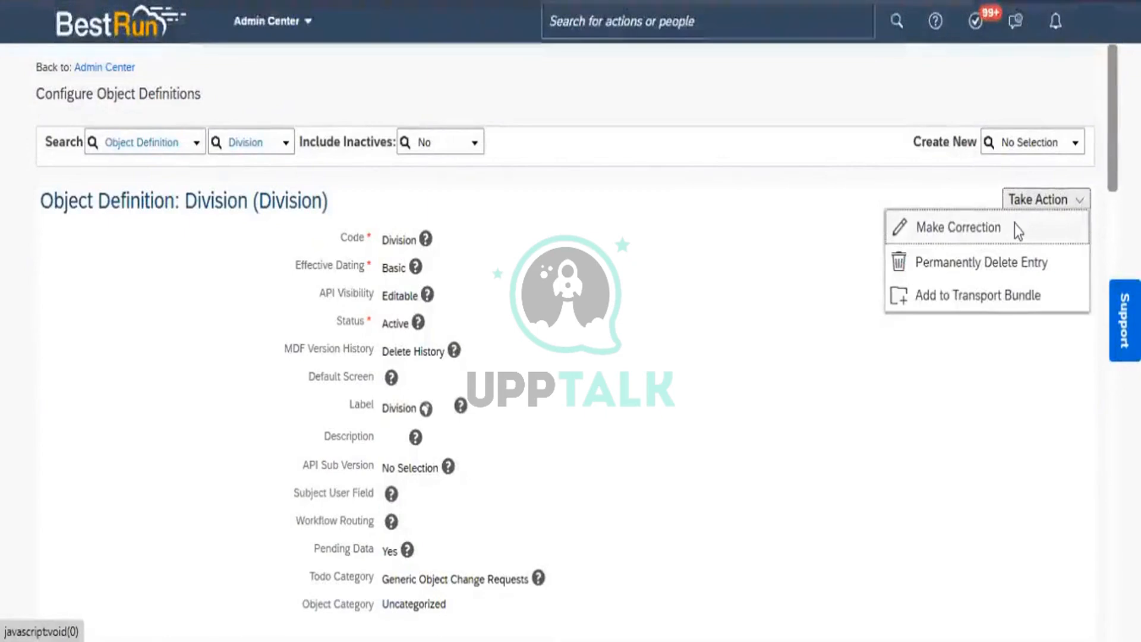
click(1017, 231)
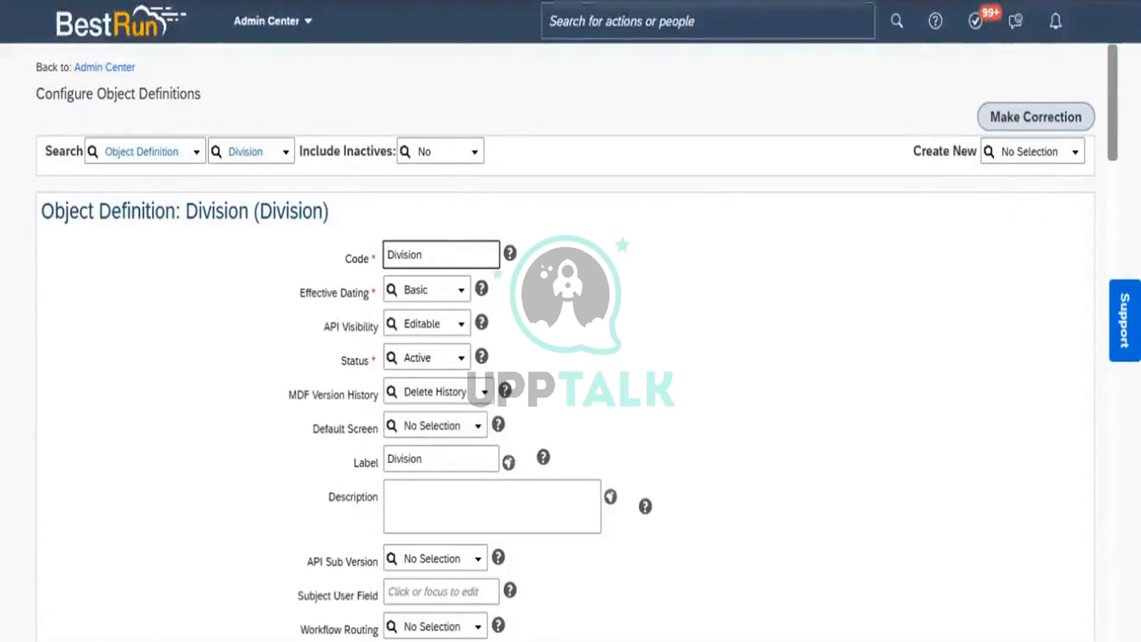
scroll(571, 342, down, 4)
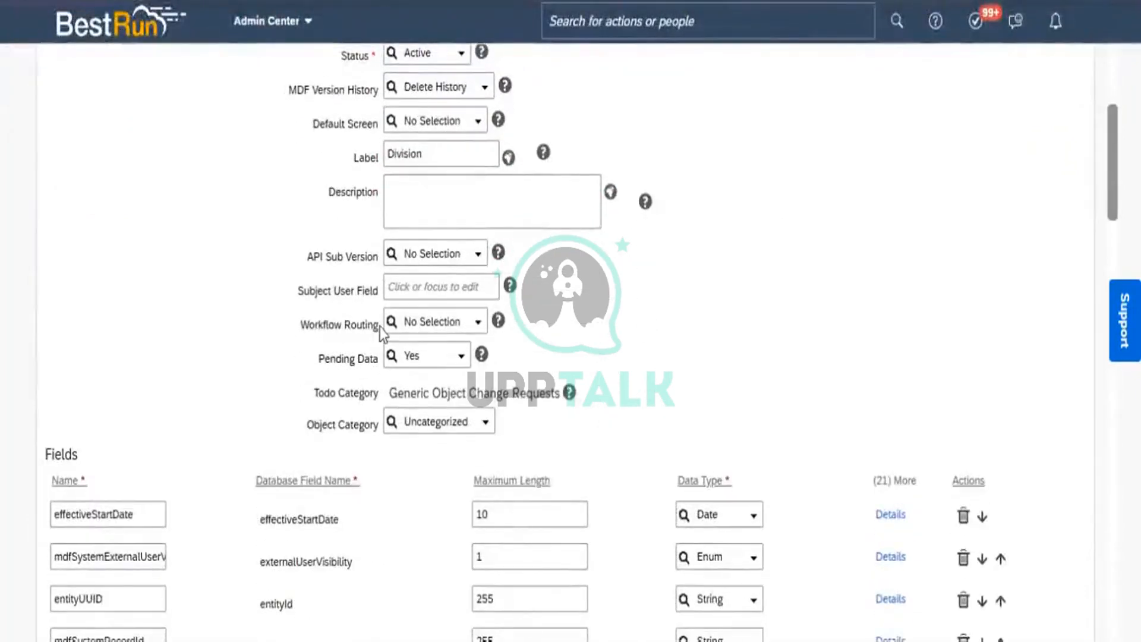
drag(380, 327, 311, 320)
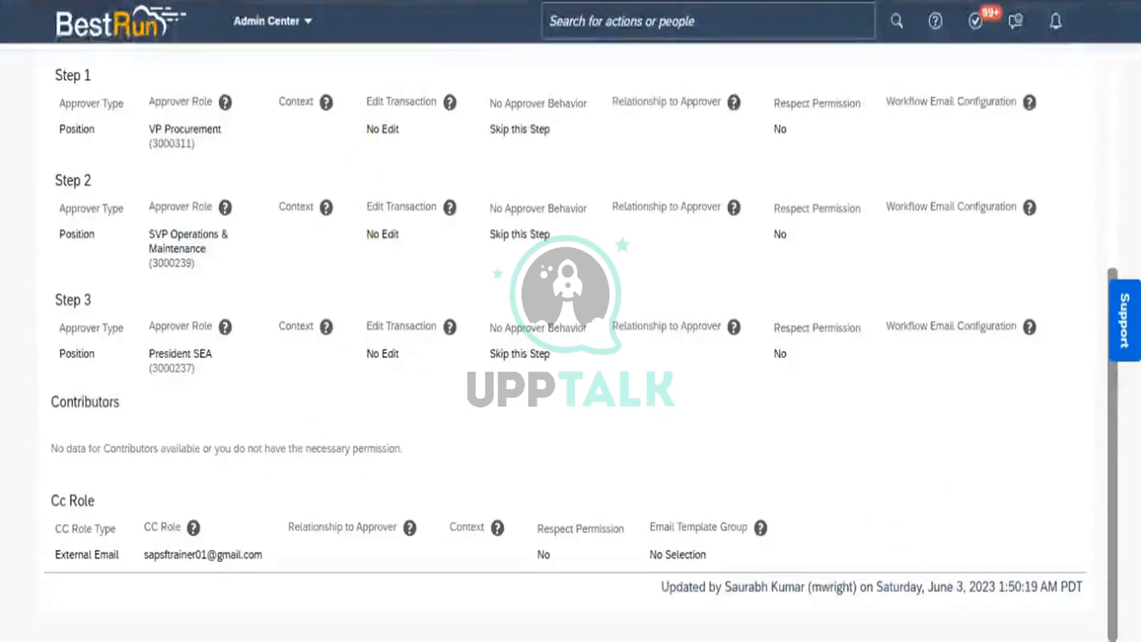
Paste WF_Division_Create_Change into Division's Workflow Routing, select the suggestion, and save the definition
scroll(570, 342, up, 6)
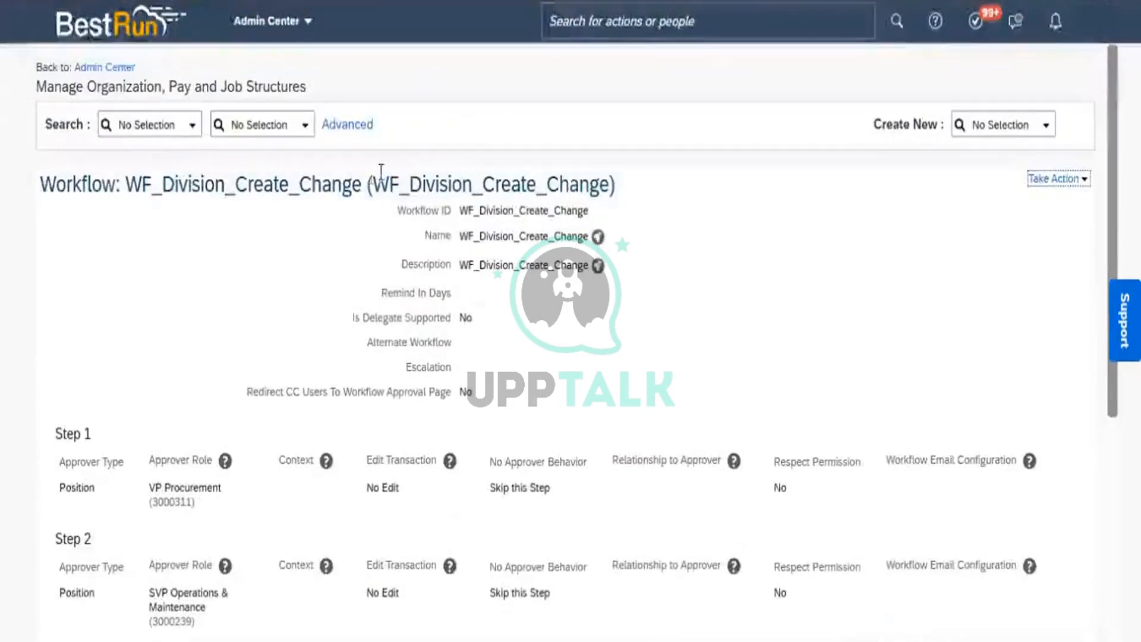
drag(362, 185, 39, 184)
drag(224, 165, 130, 186)
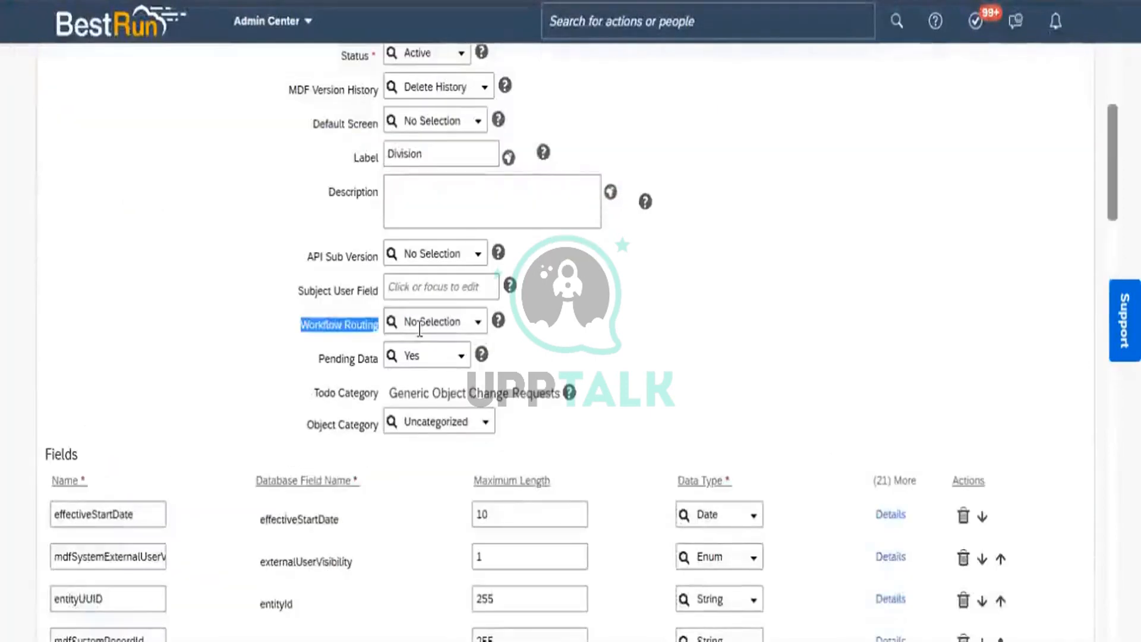
click(420, 329)
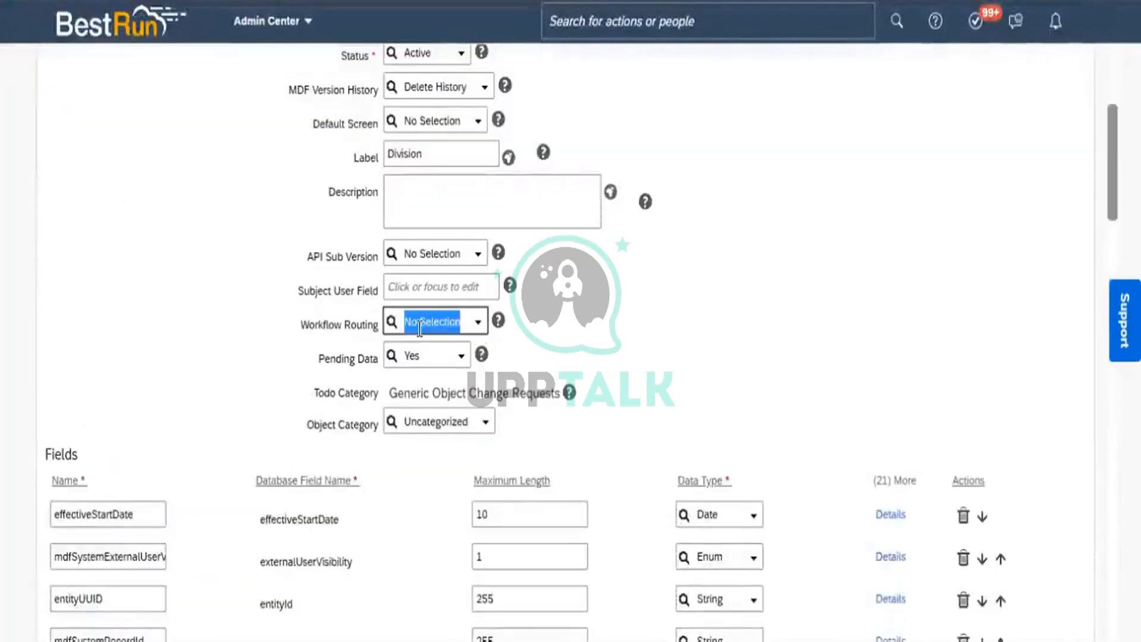
key(ctrl+v)
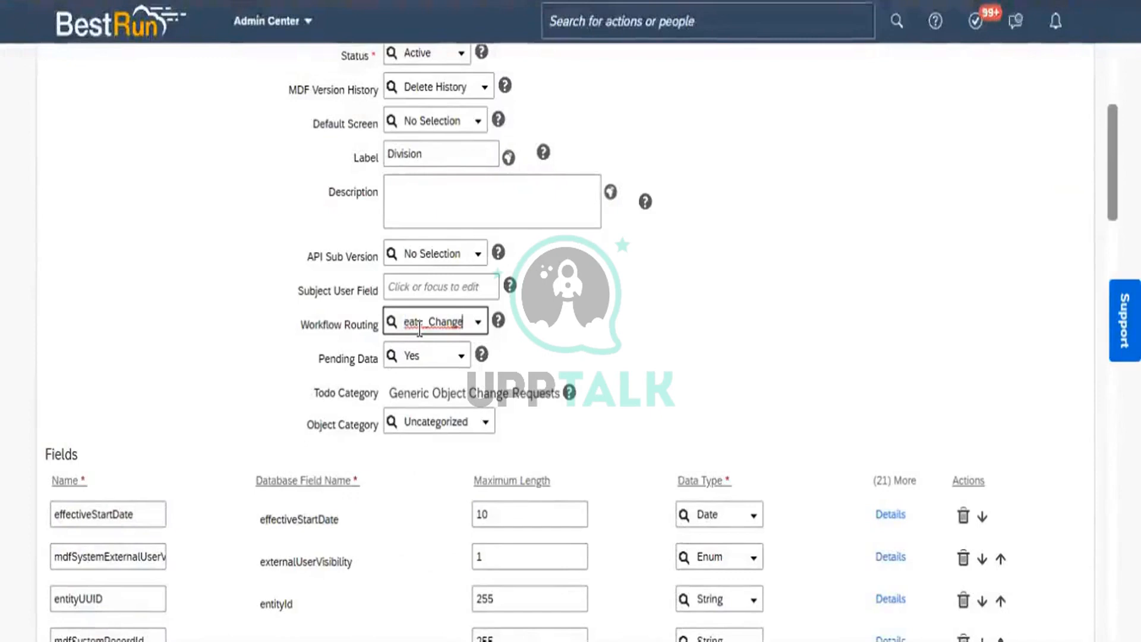
click(431, 350)
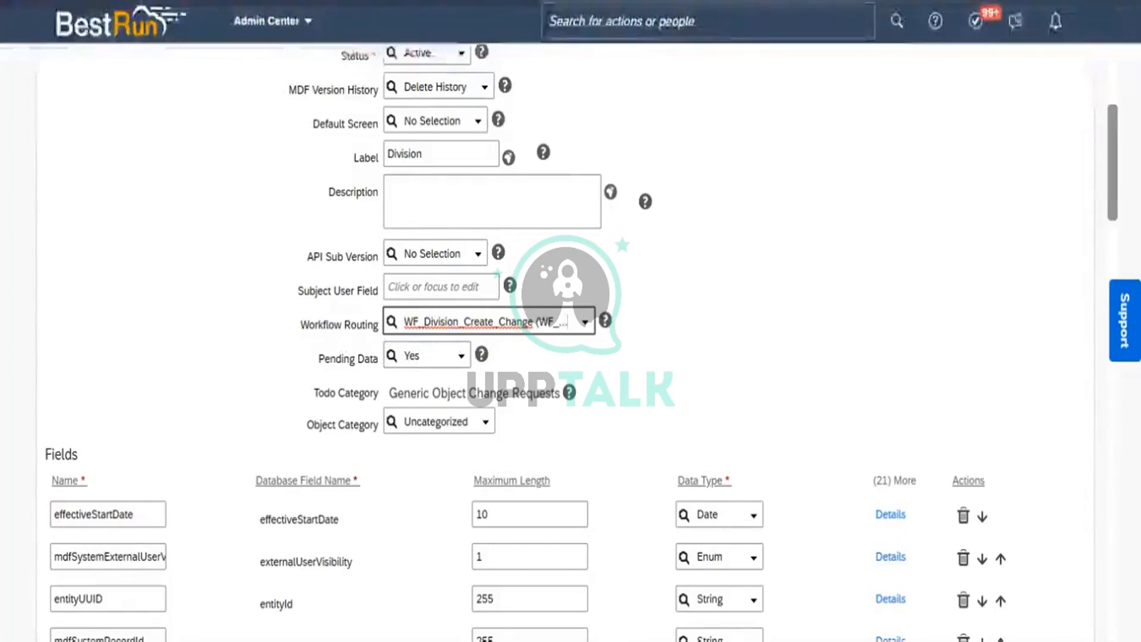
scroll(1109, 72, up, 5)
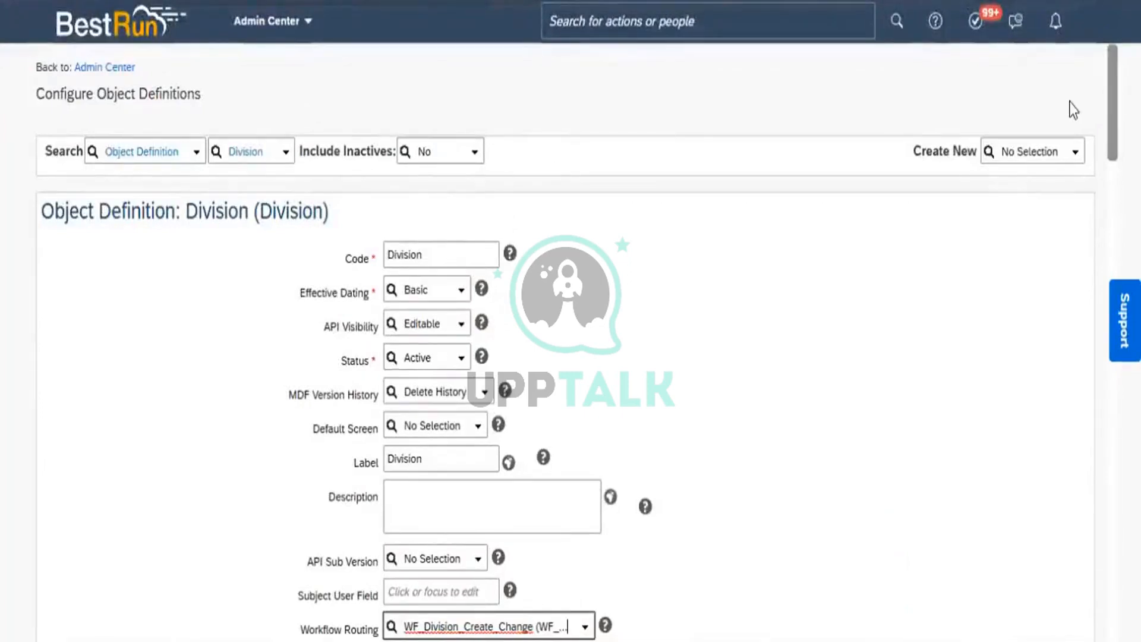
scroll(1097, 362, down, 20)
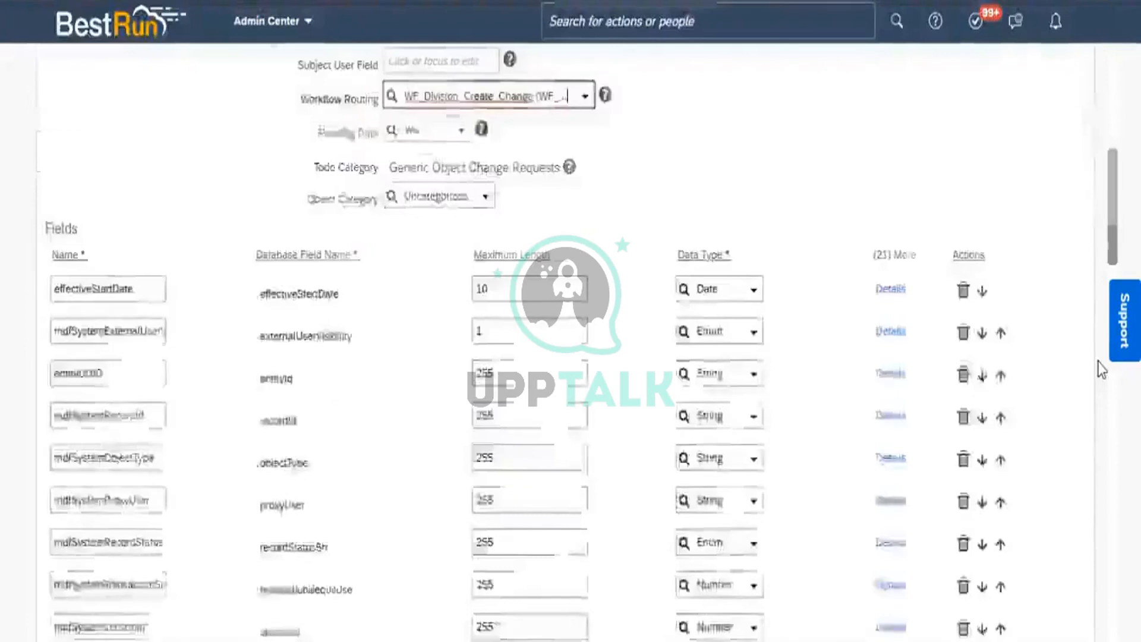
click(1051, 575)
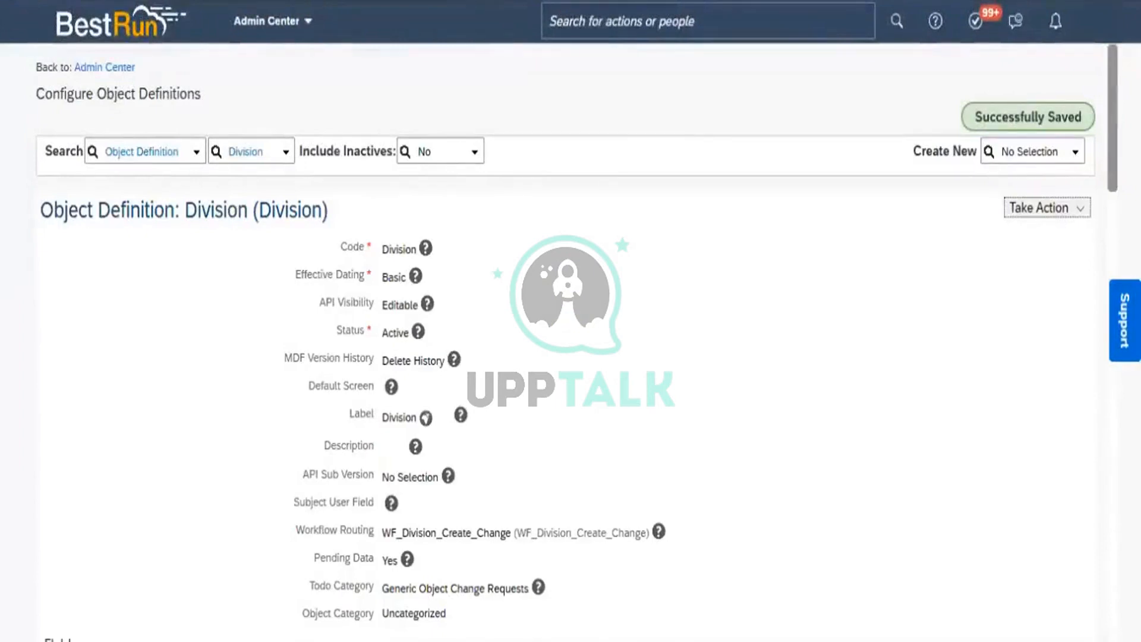
Duplicate the saved Division definition page into a new browser tab
right_click(317, 1)
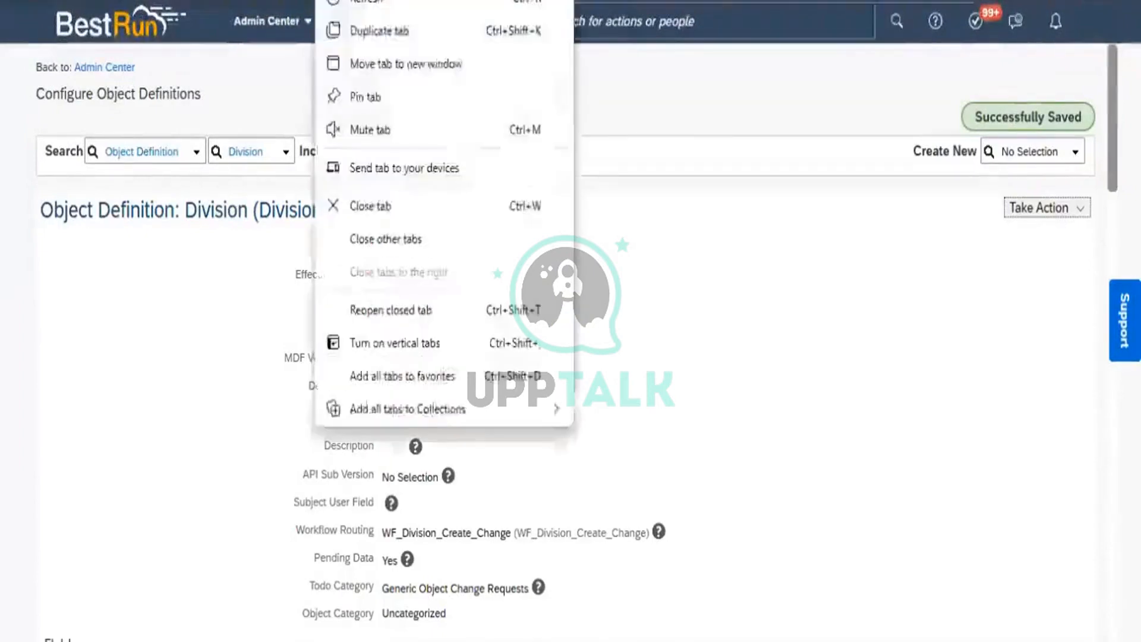
click(406, 34)
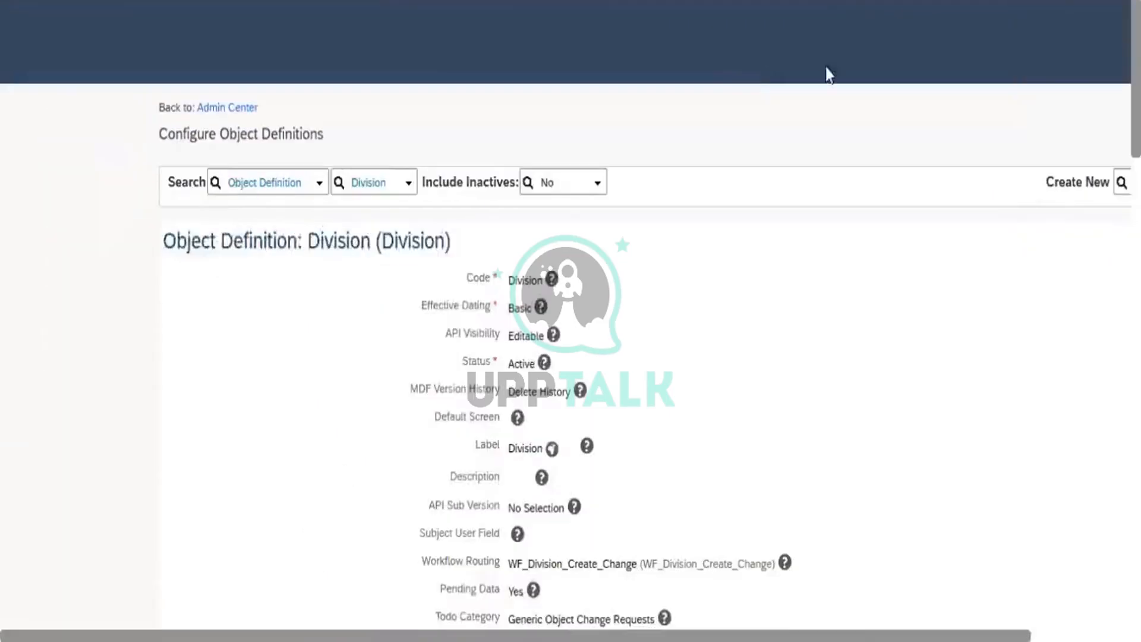
Search 'Manage data' in the header and open the Manage Data page
click(695, 22)
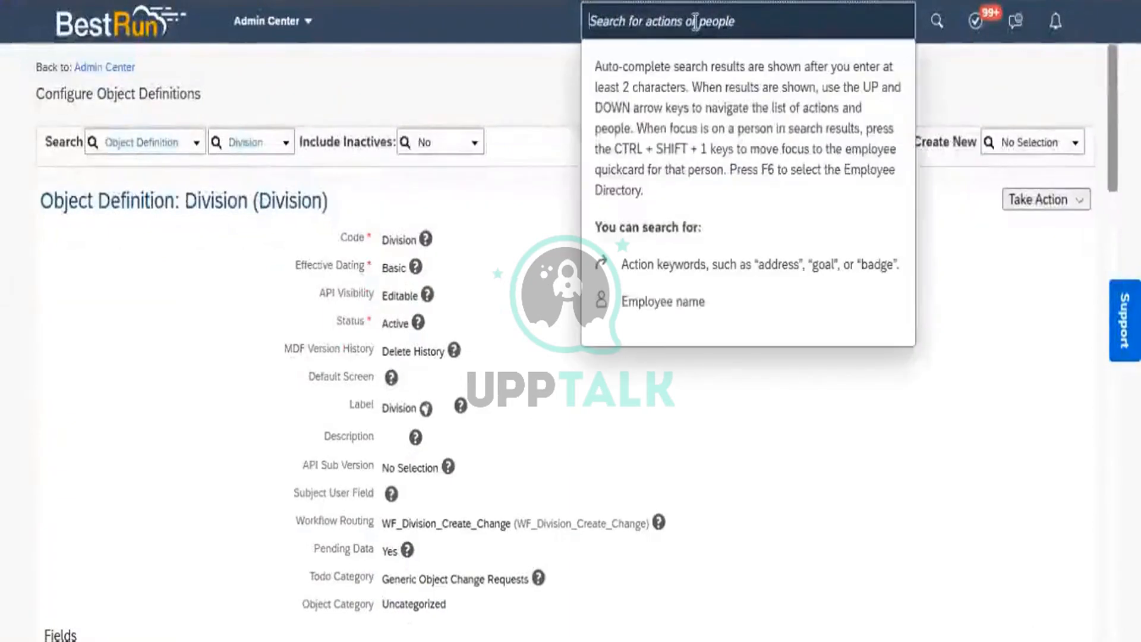
text(Manage)
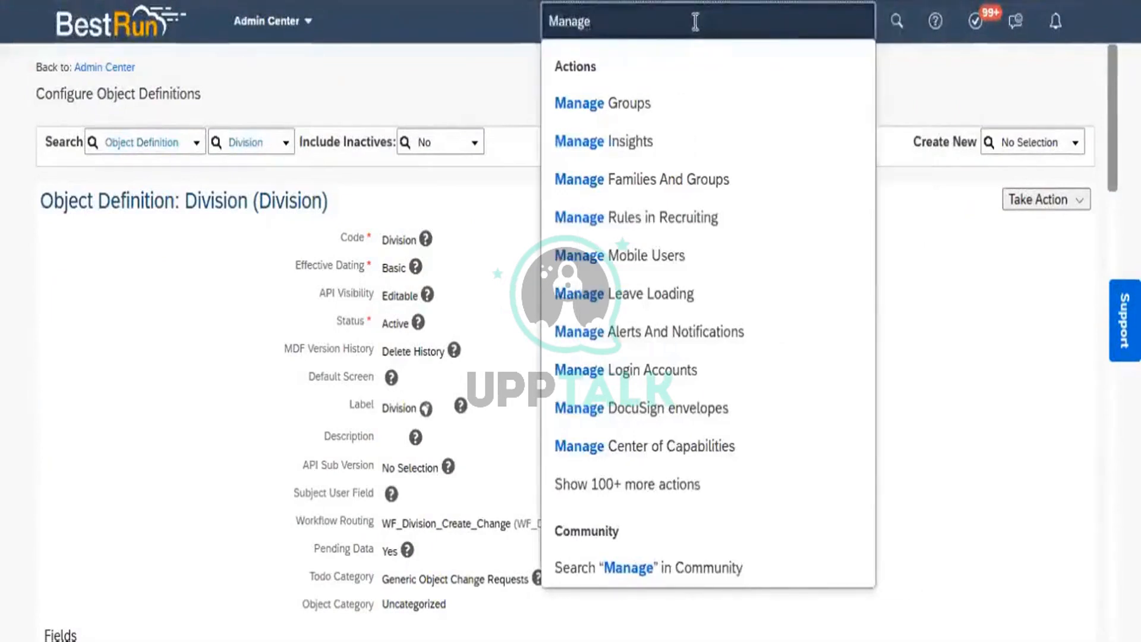
text(data)
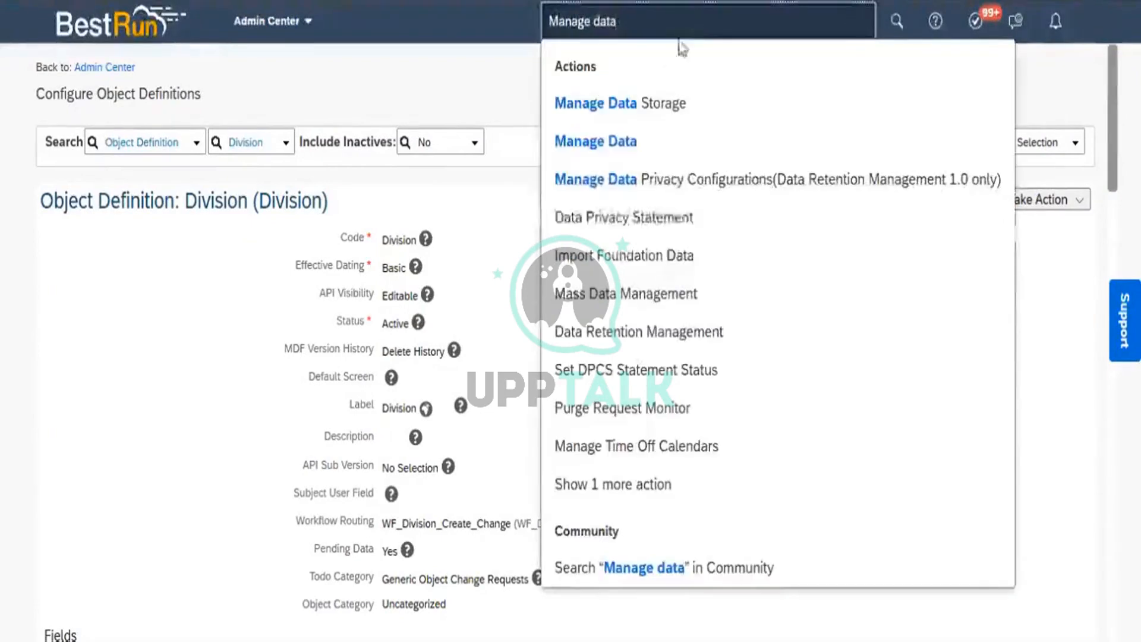
click(619, 144)
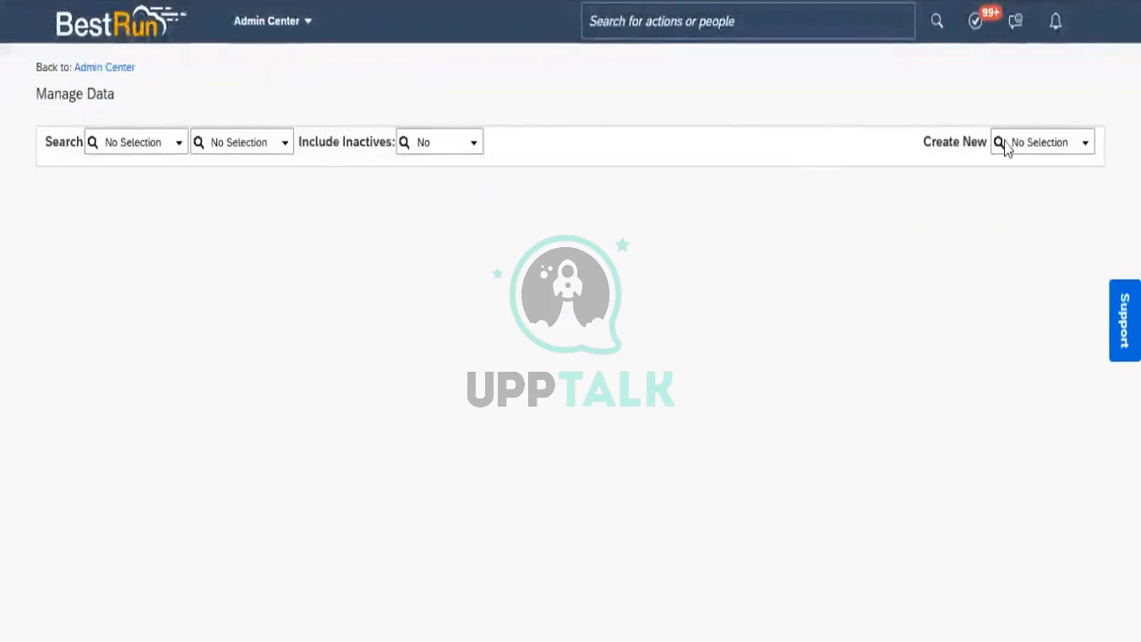
Choose Division under Create New to start a new Division record
click(1056, 145)
text(divis)
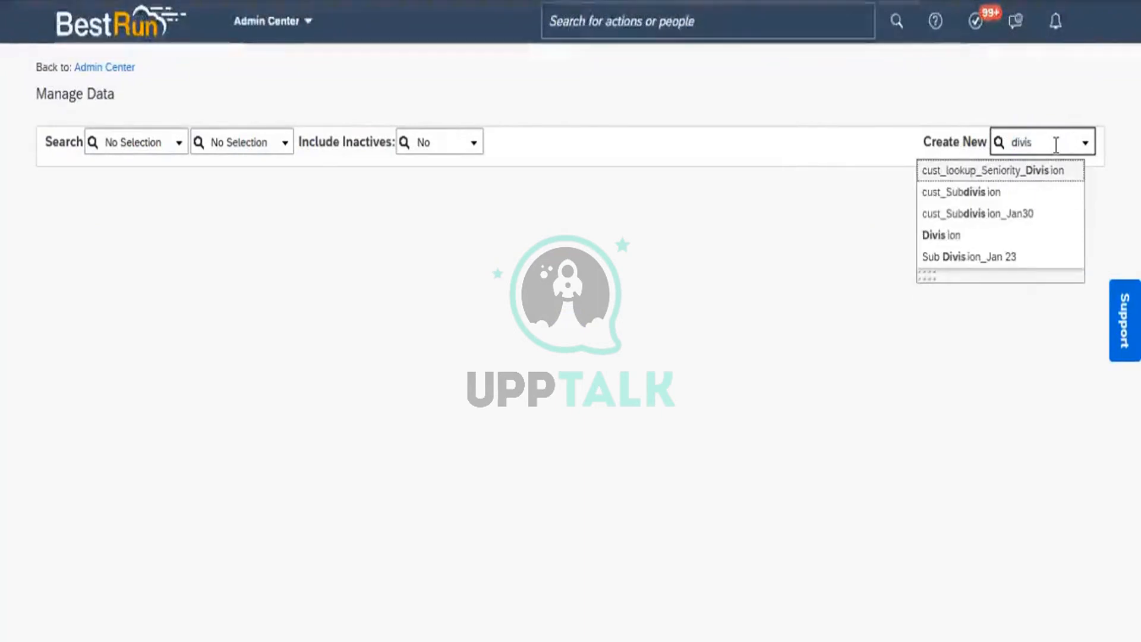
click(959, 236)
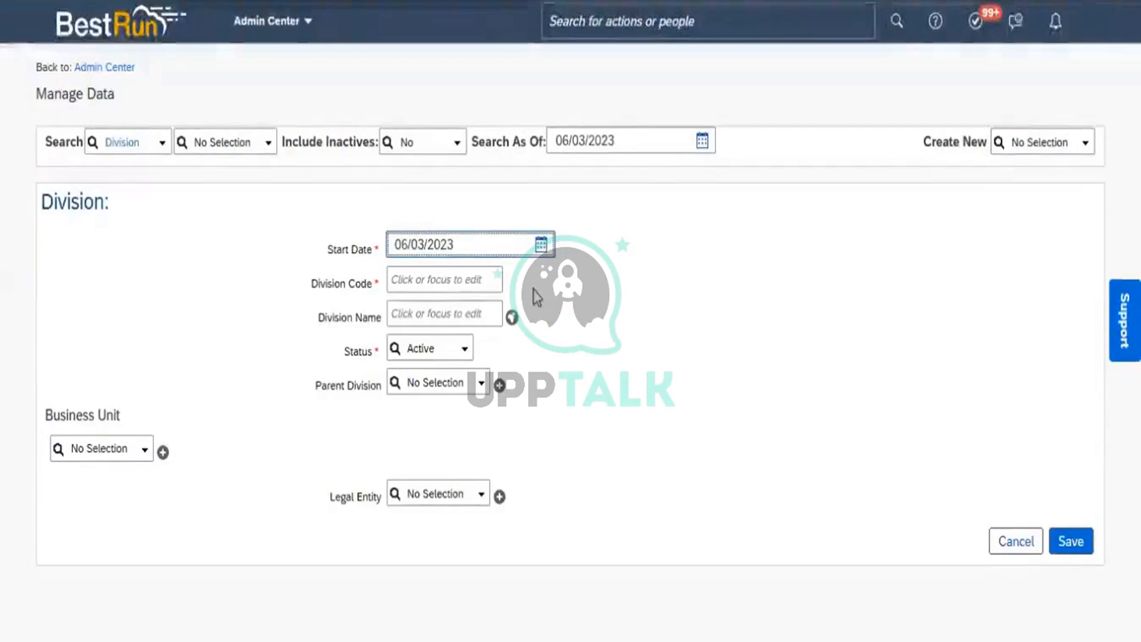
Set the Start Date to 01/01/1900 using the date picker
click(540, 252)
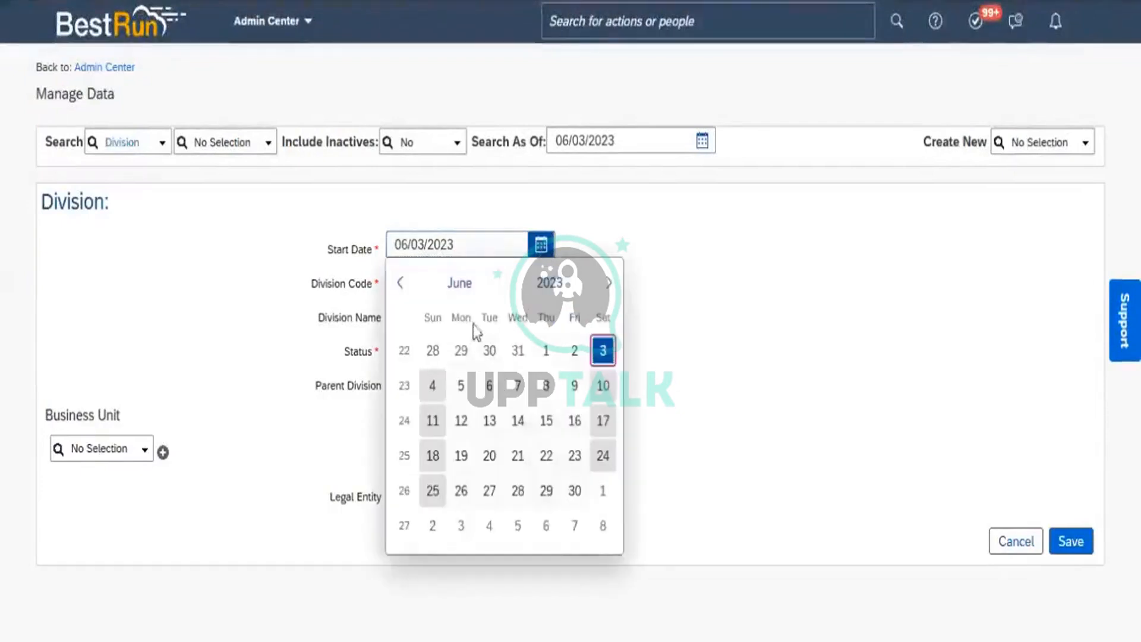
click(550, 286)
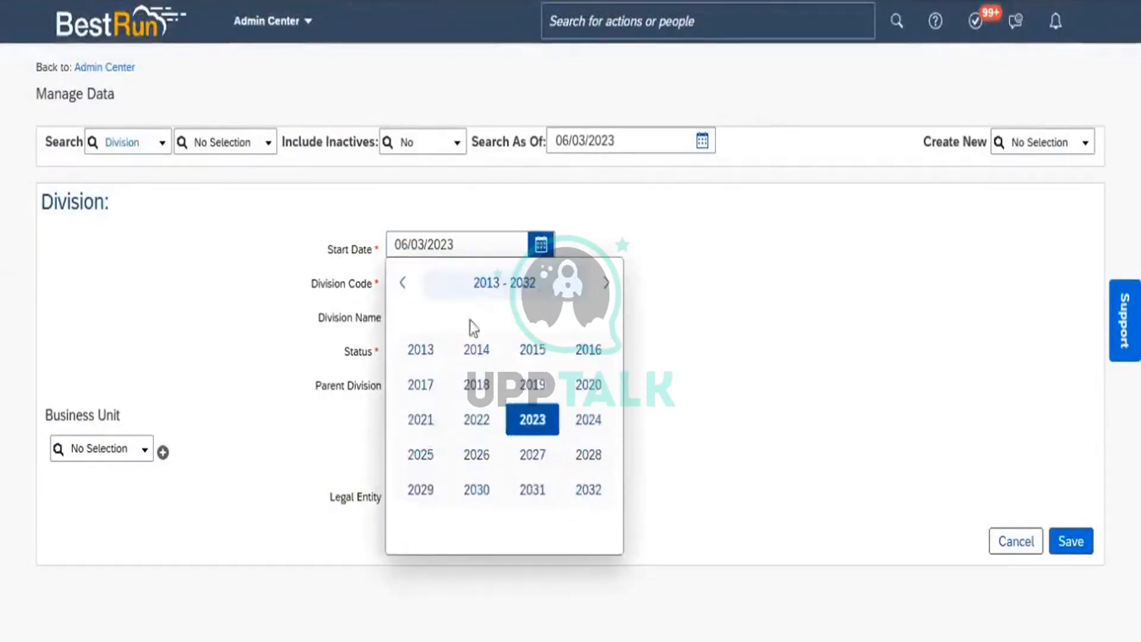
double_click(400, 290)
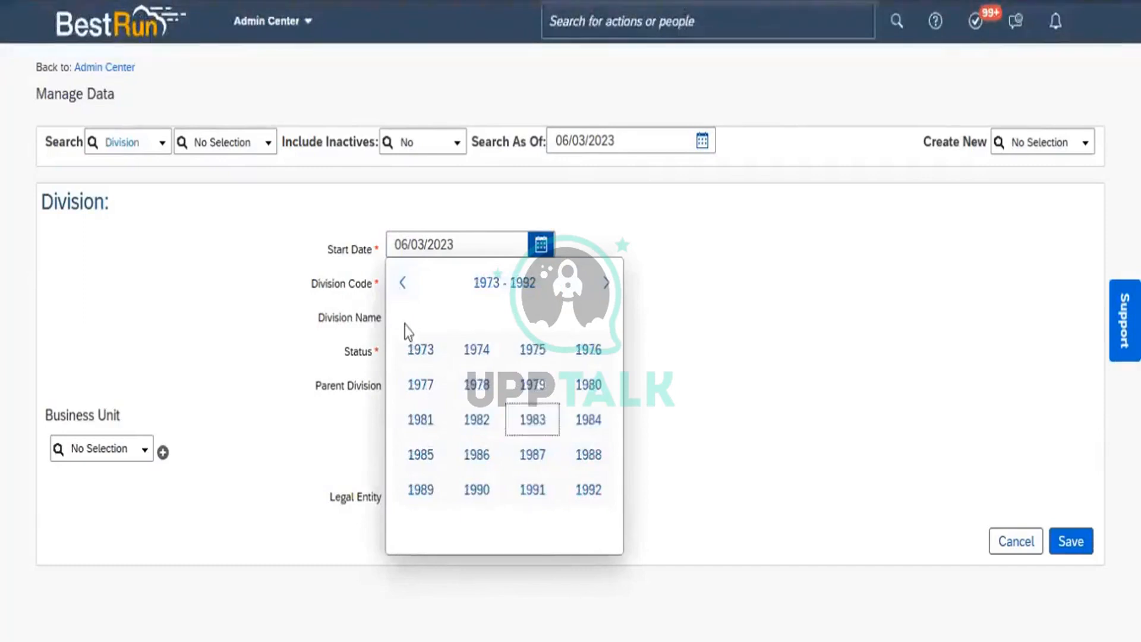
double_click(403, 291)
click(404, 291)
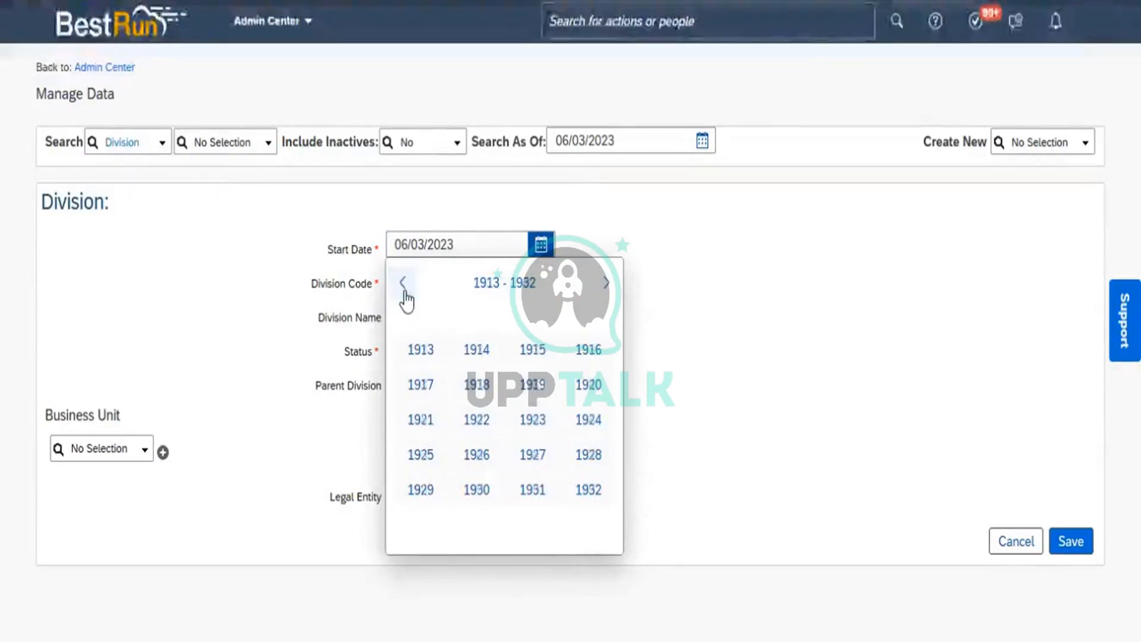
click(404, 291)
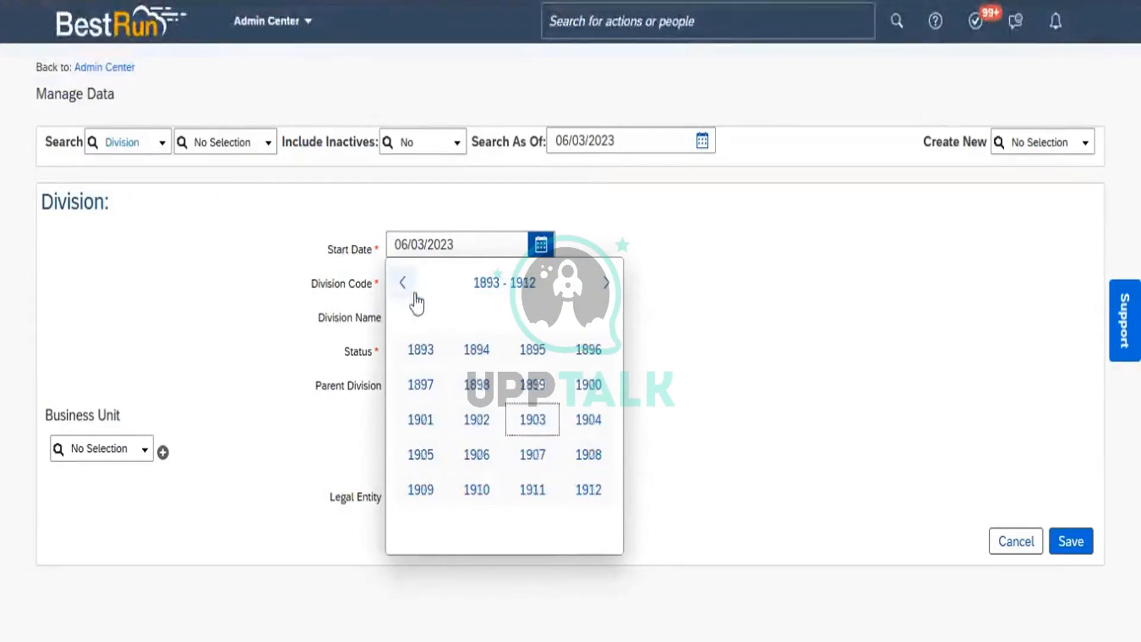
click(588, 387)
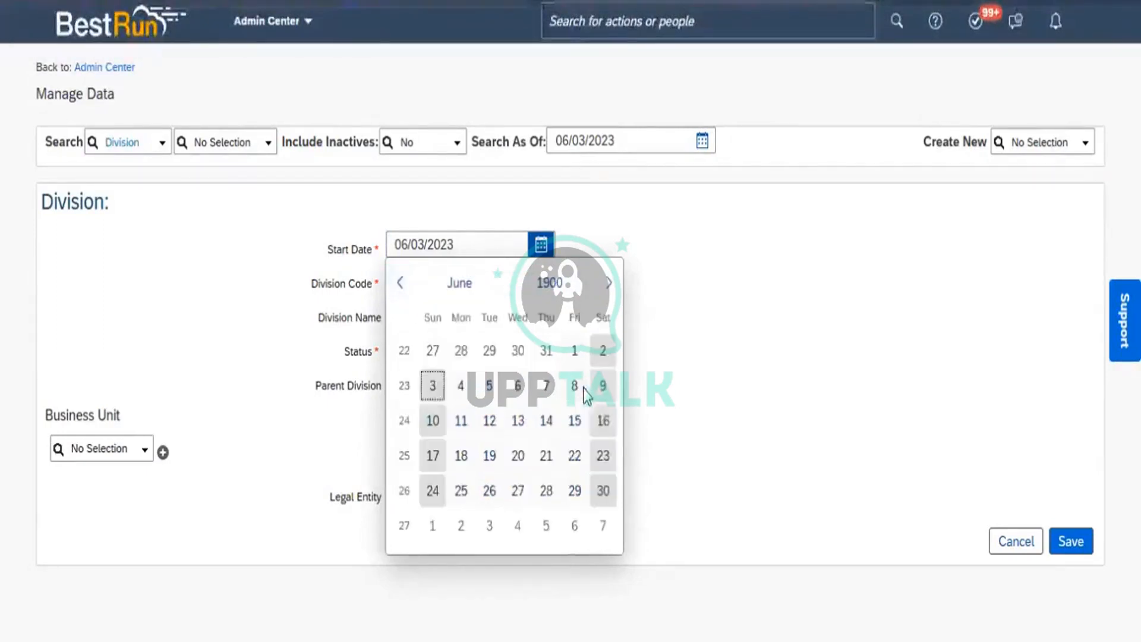
click(452, 285)
click(435, 354)
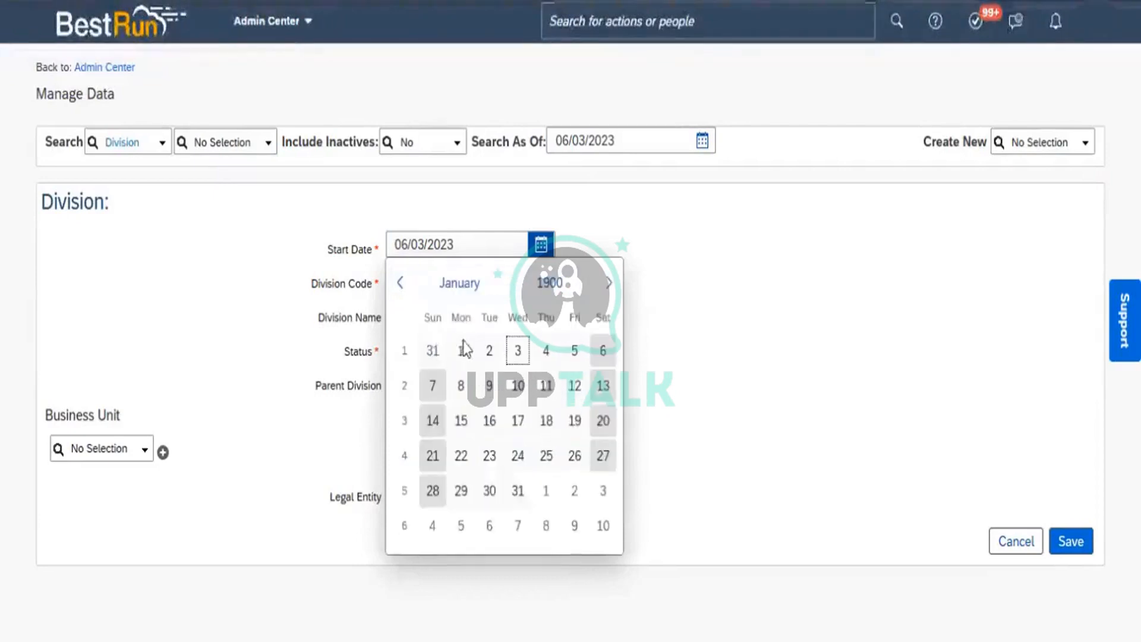
click(462, 347)
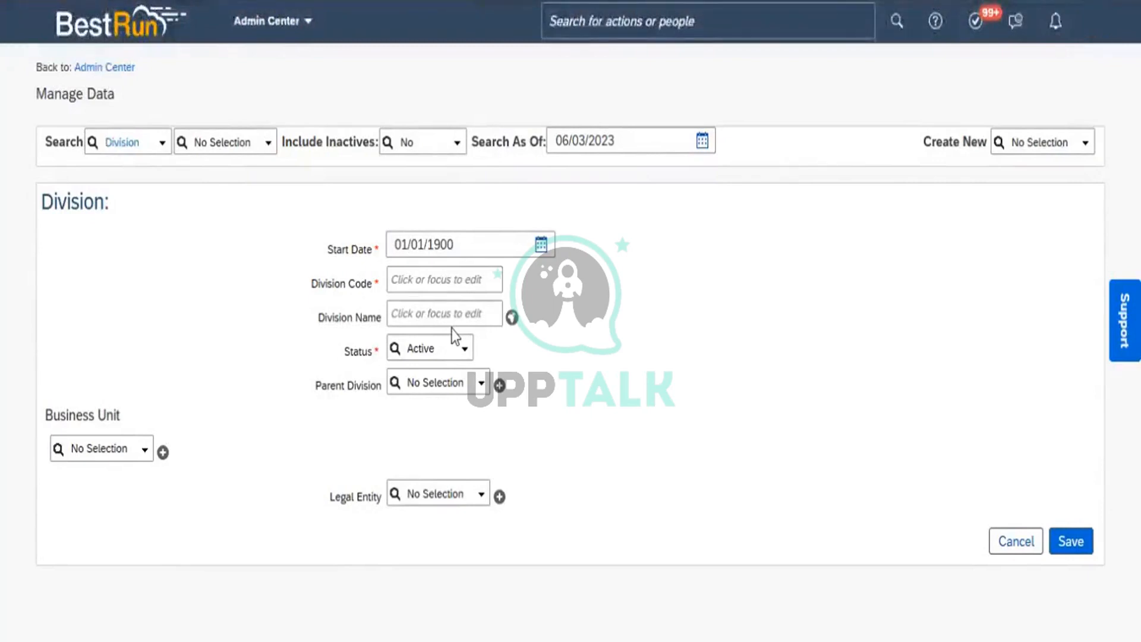
Enter Division Code Div_ONM_Ops_01 and Division Name Division_ONM_Ops
click(411, 288)
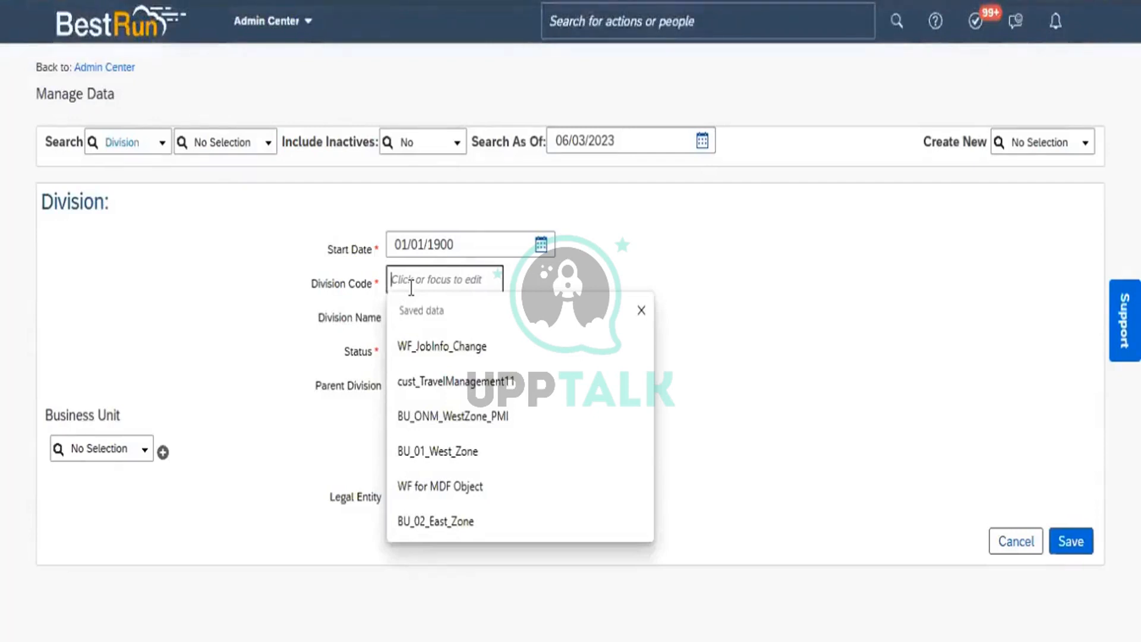
text(Di)
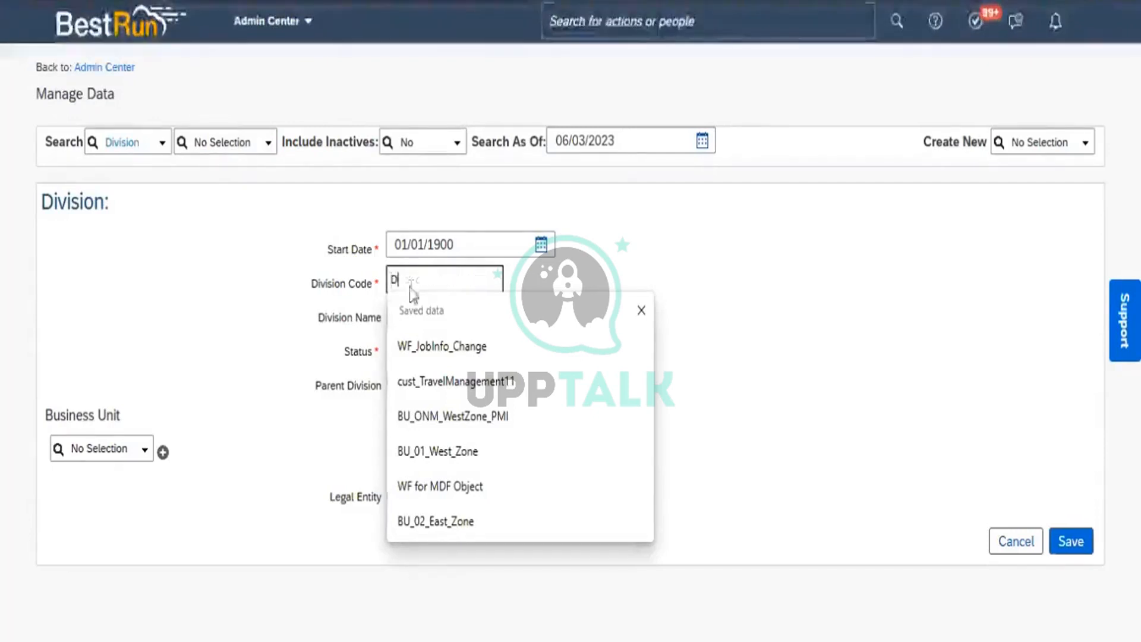
text(v_)
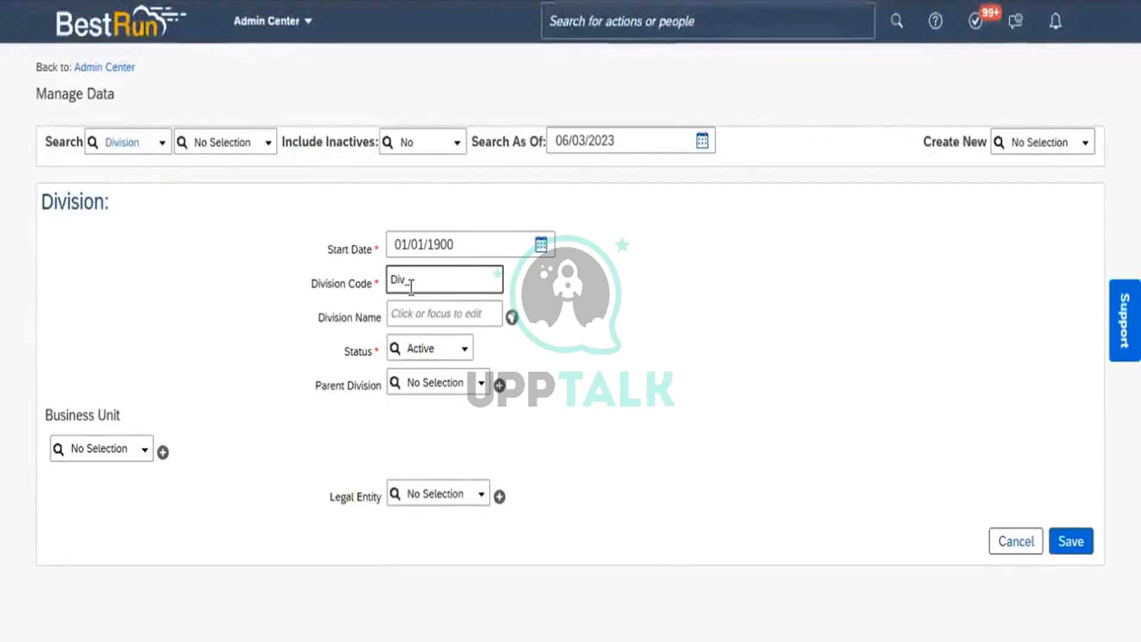
text(ONM)
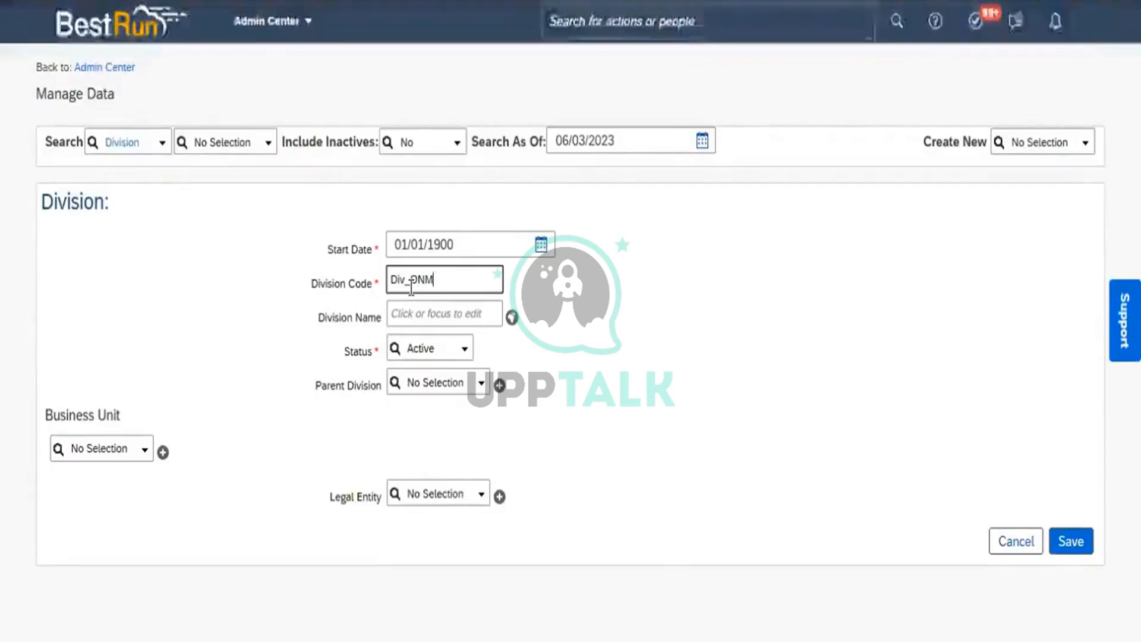
text(_Op)
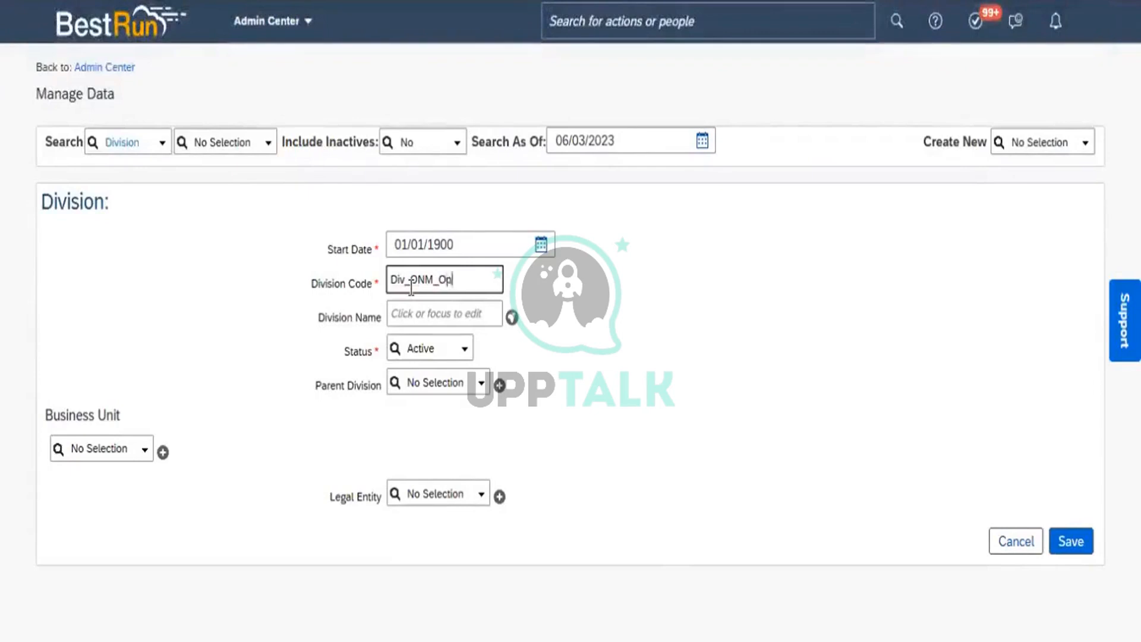
text(s_01)
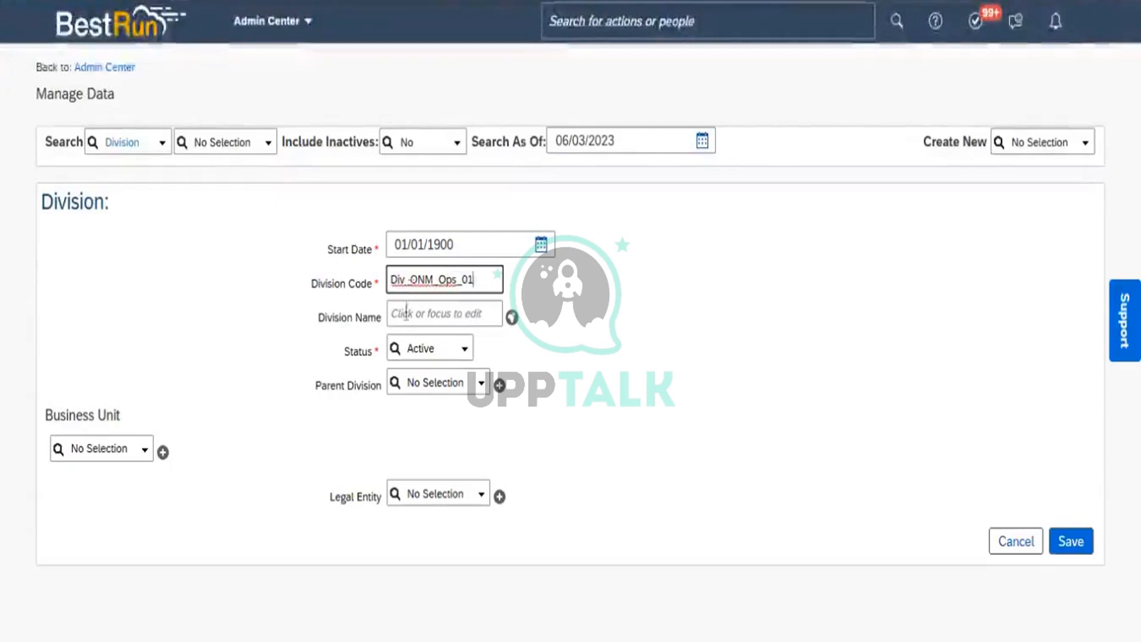
click(406, 314)
text(D)
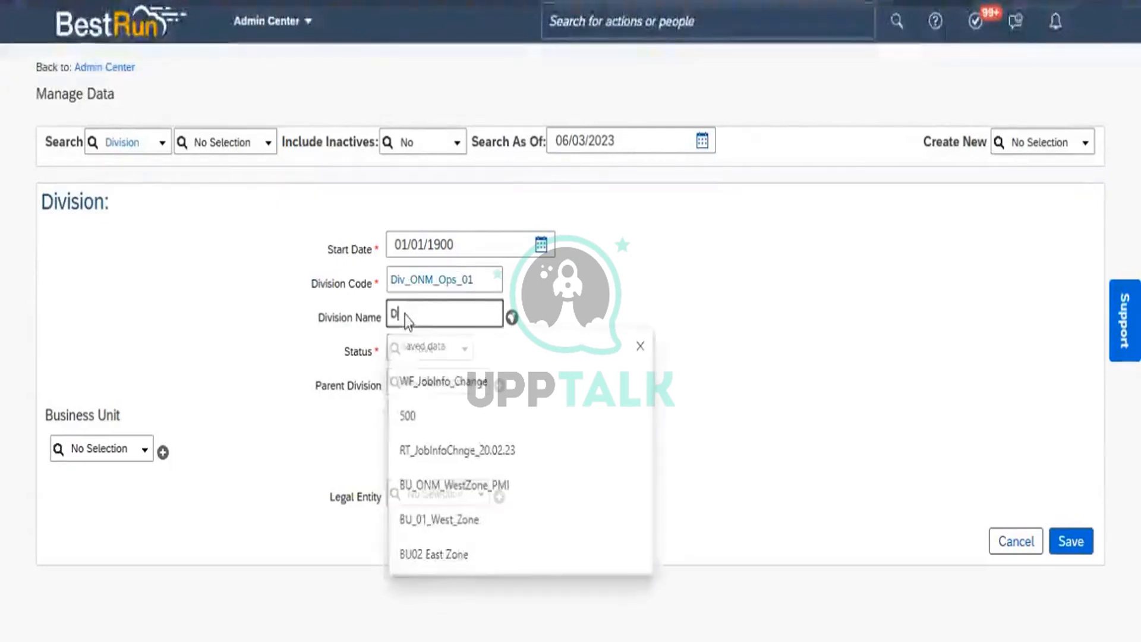
text(ivision_O)
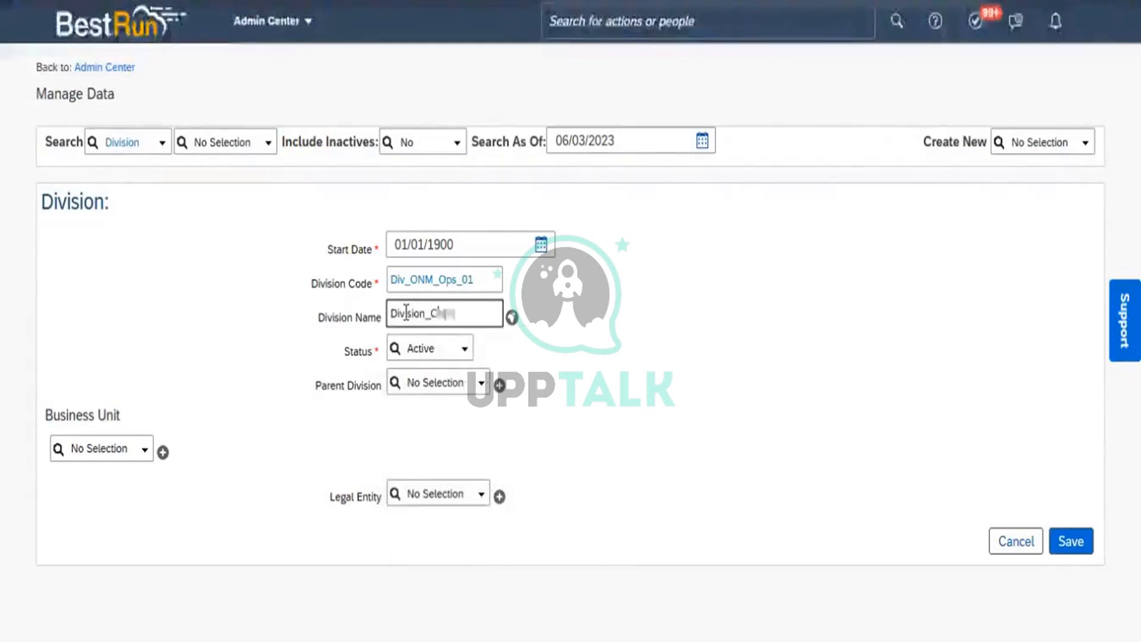
text(NM_)
text(0)
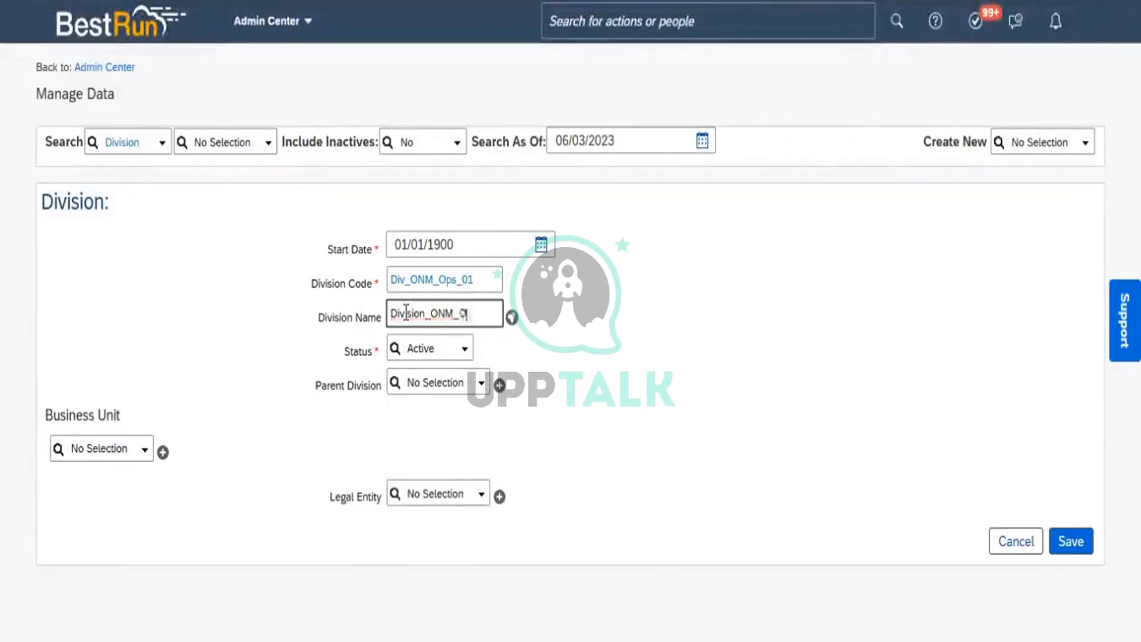
text(ps)
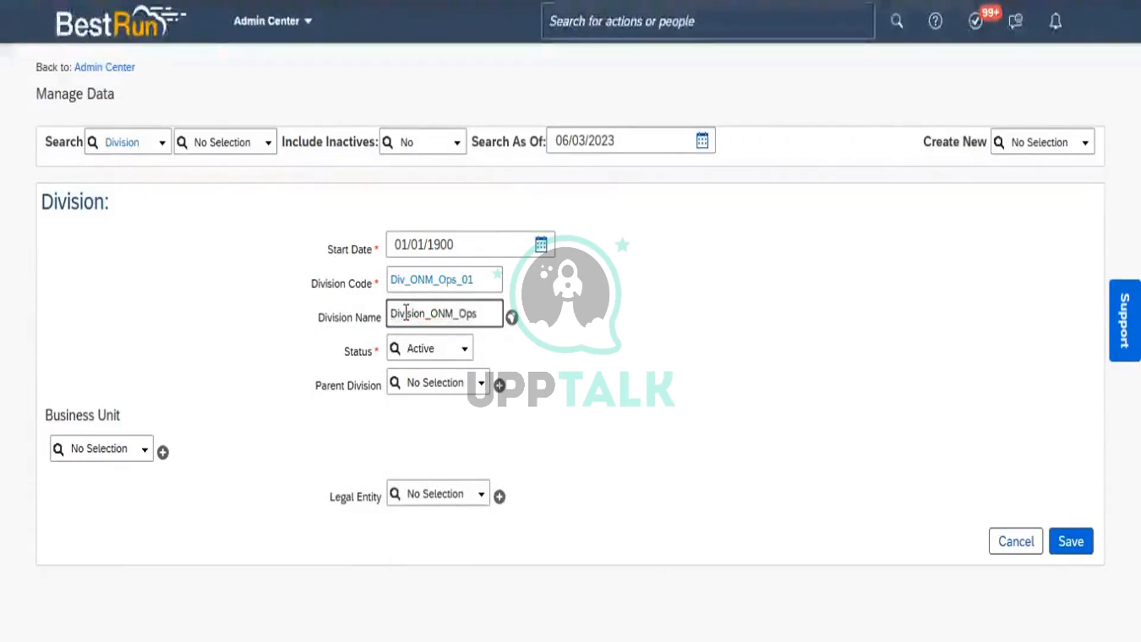
click(630, 395)
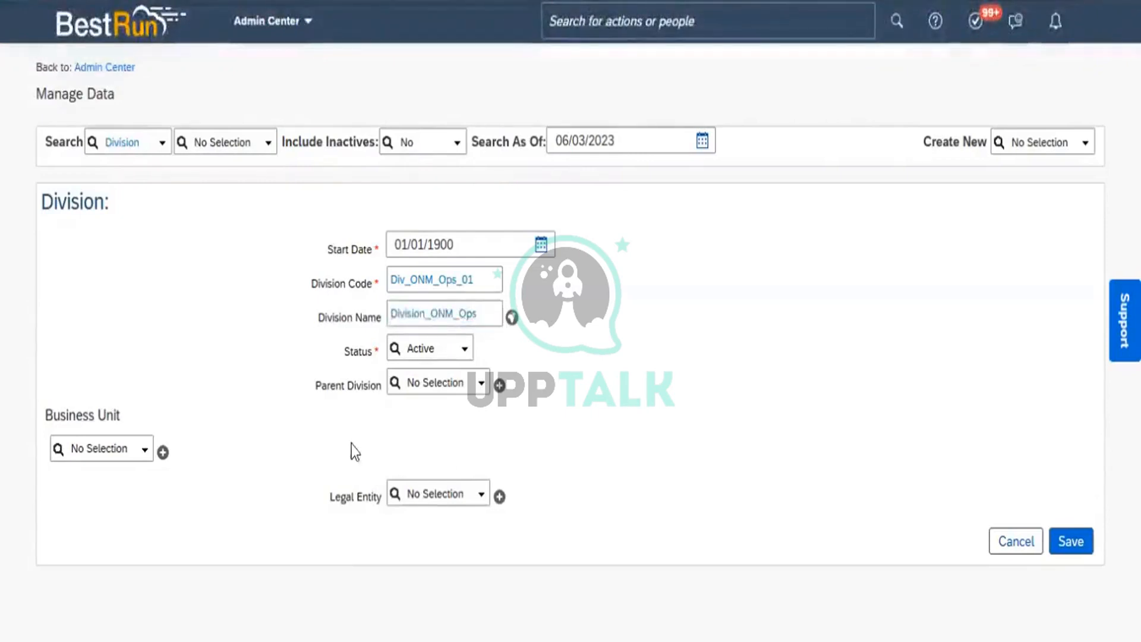
Set the Business Unit to BU ONM South
click(105, 448)
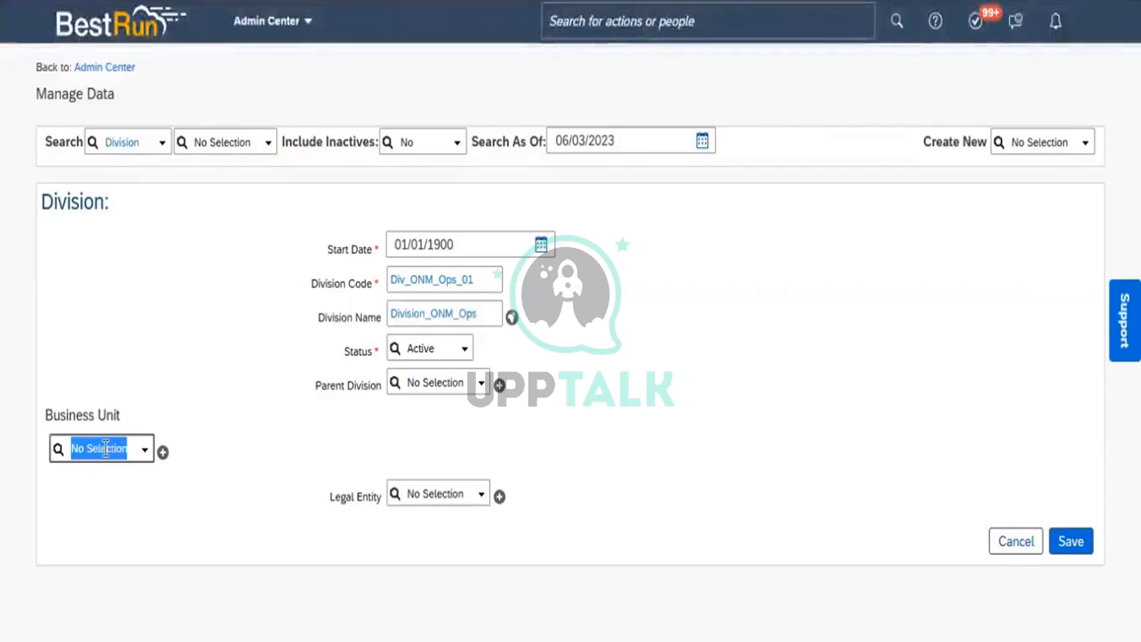
text(ONM)
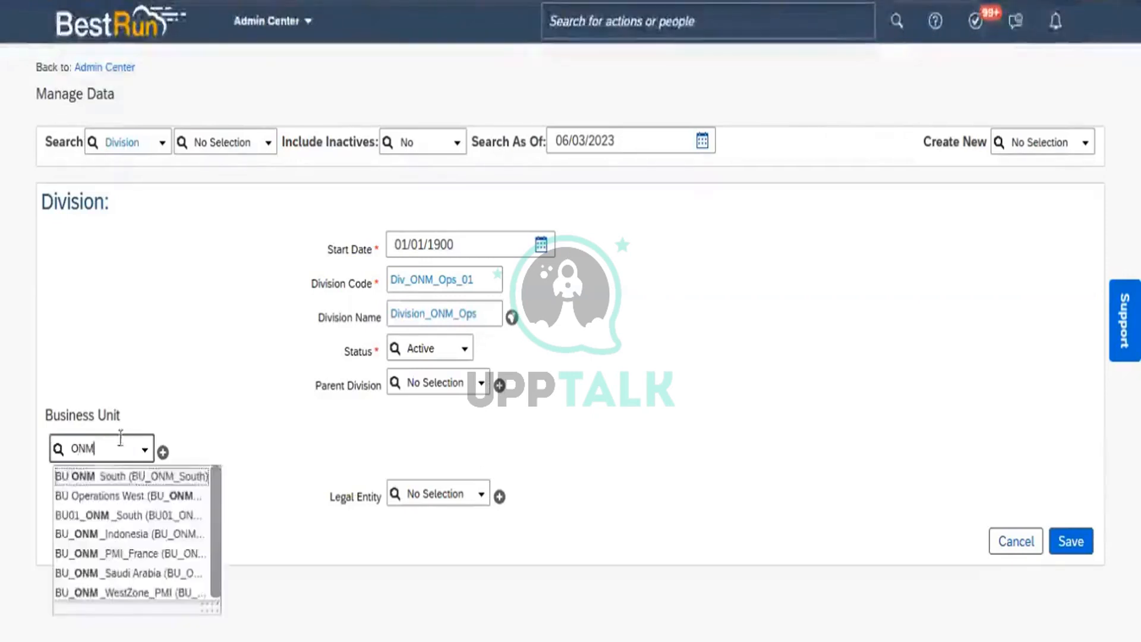
click(138, 476)
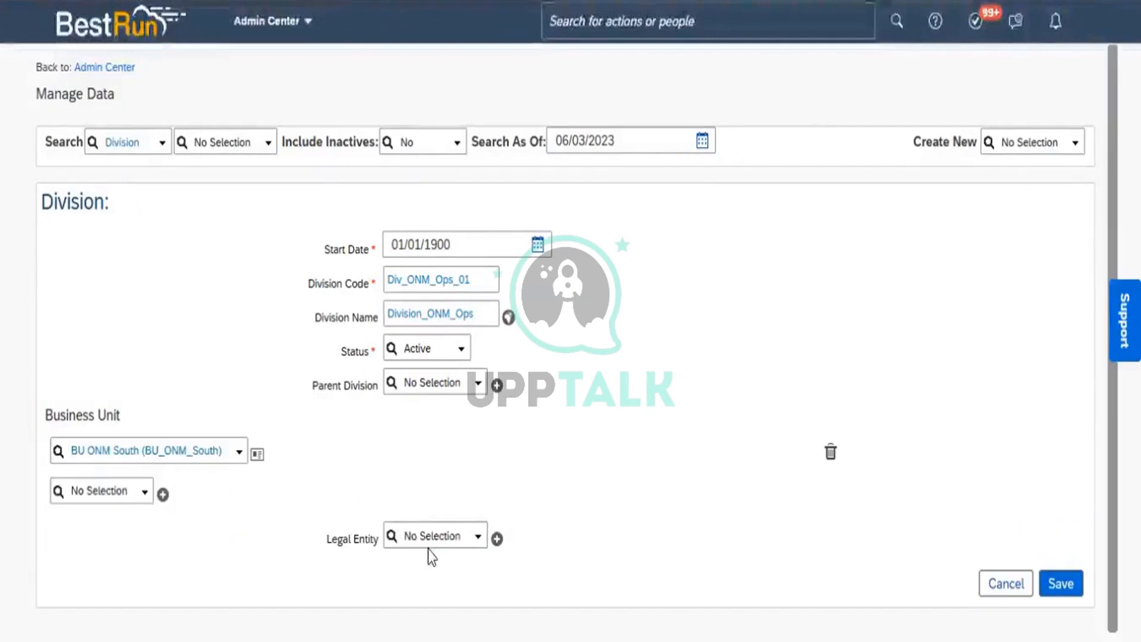
Set the Legal Entity to Power Mech Infra Pvt Ltd
click(434, 535)
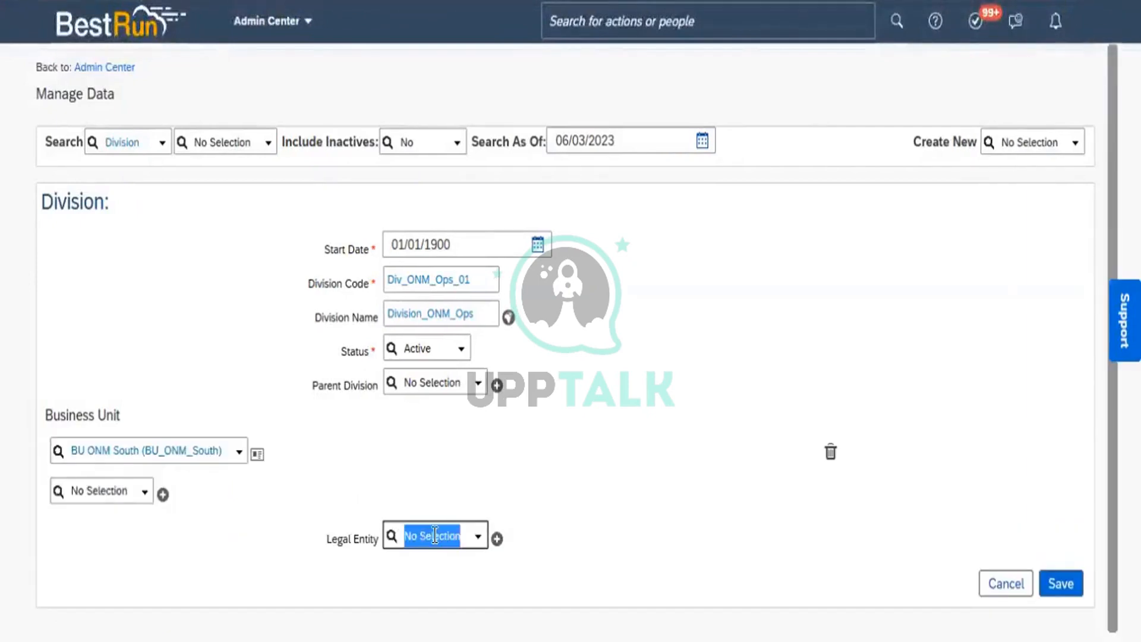
text(Power)
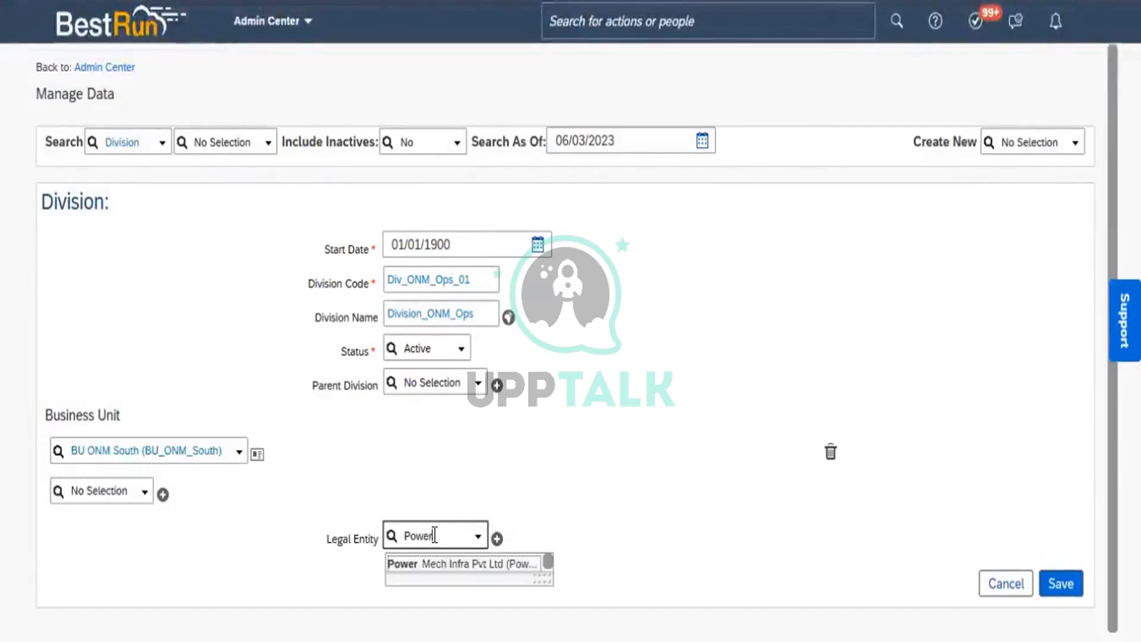
click(437, 564)
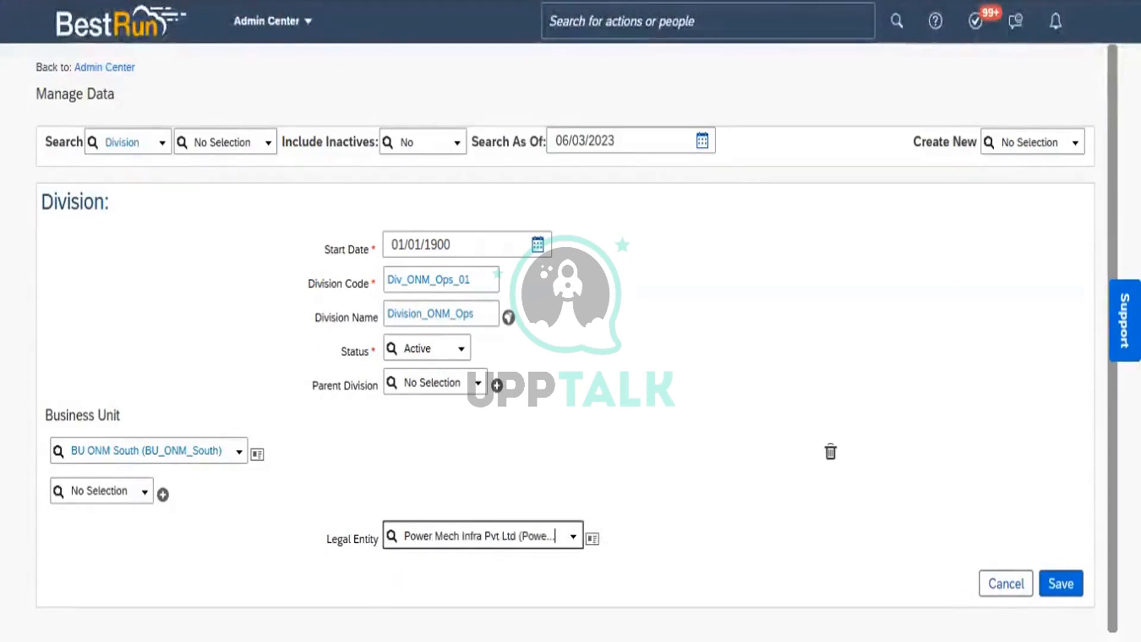
scroll(846, 419, down, 1)
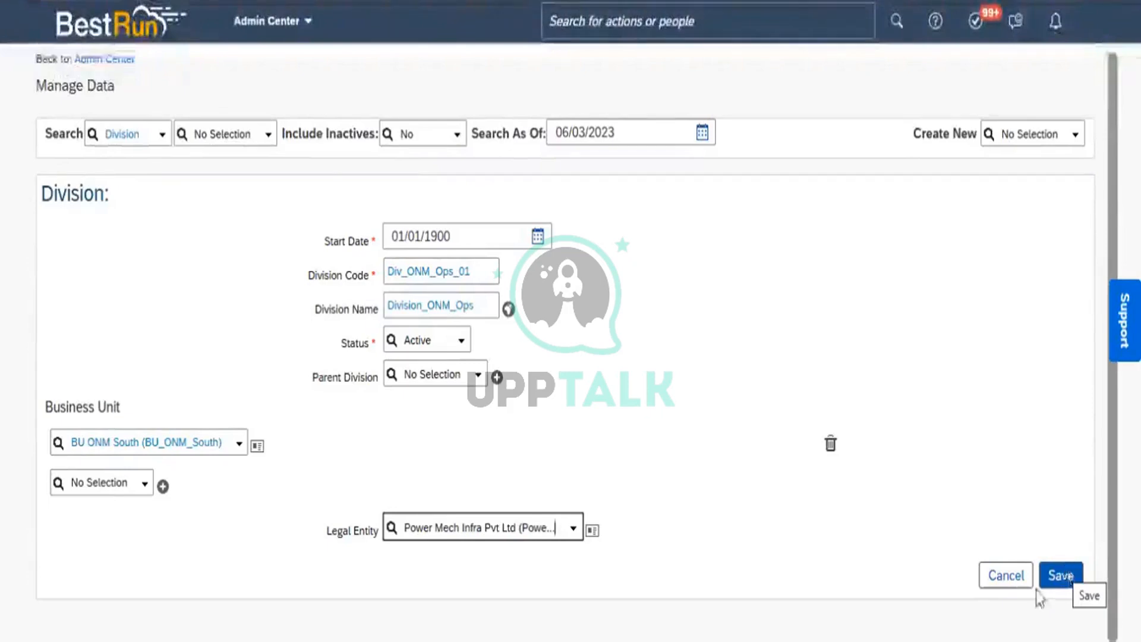
Save Division_ONM_Ops and review its three approvers and external-email CC in the confirm dialog
click(1063, 579)
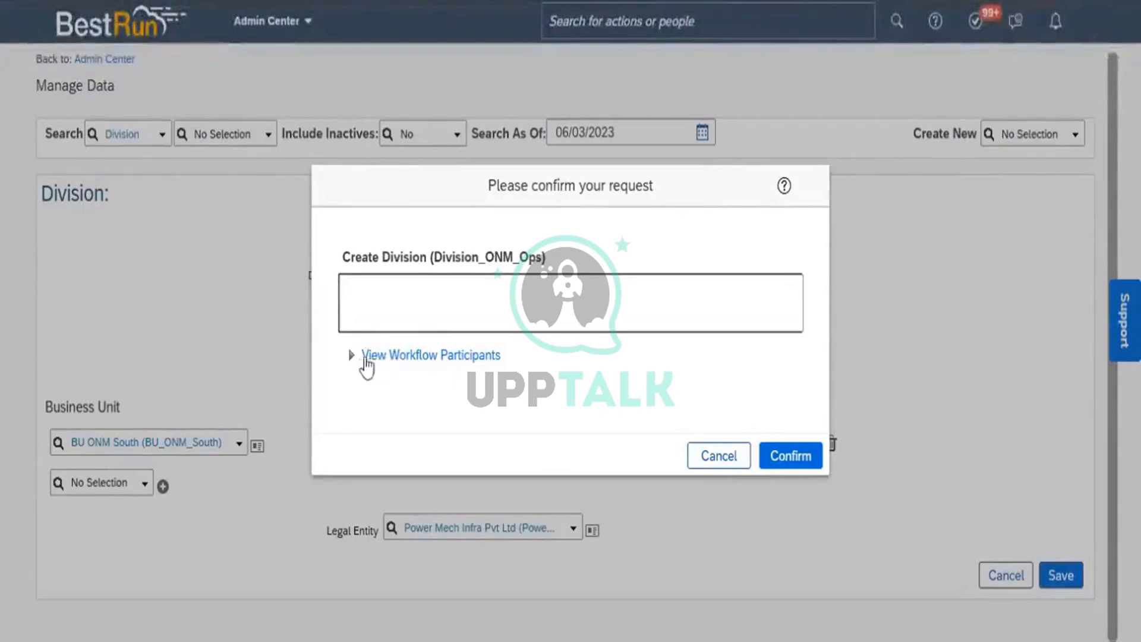
click(378, 359)
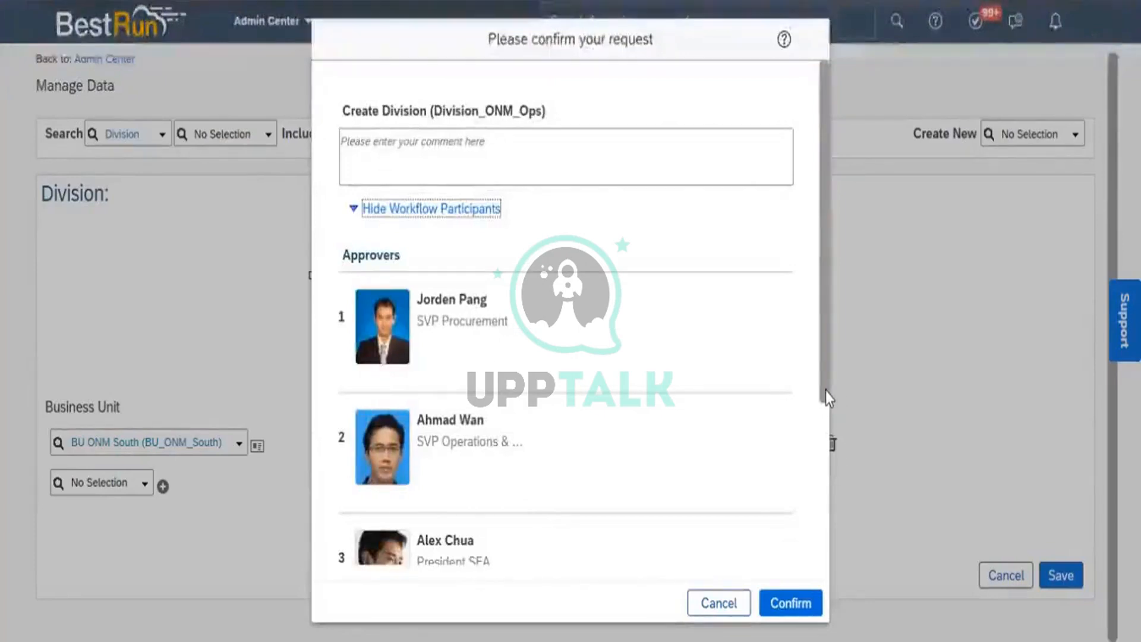
drag(826, 390, 824, 560)
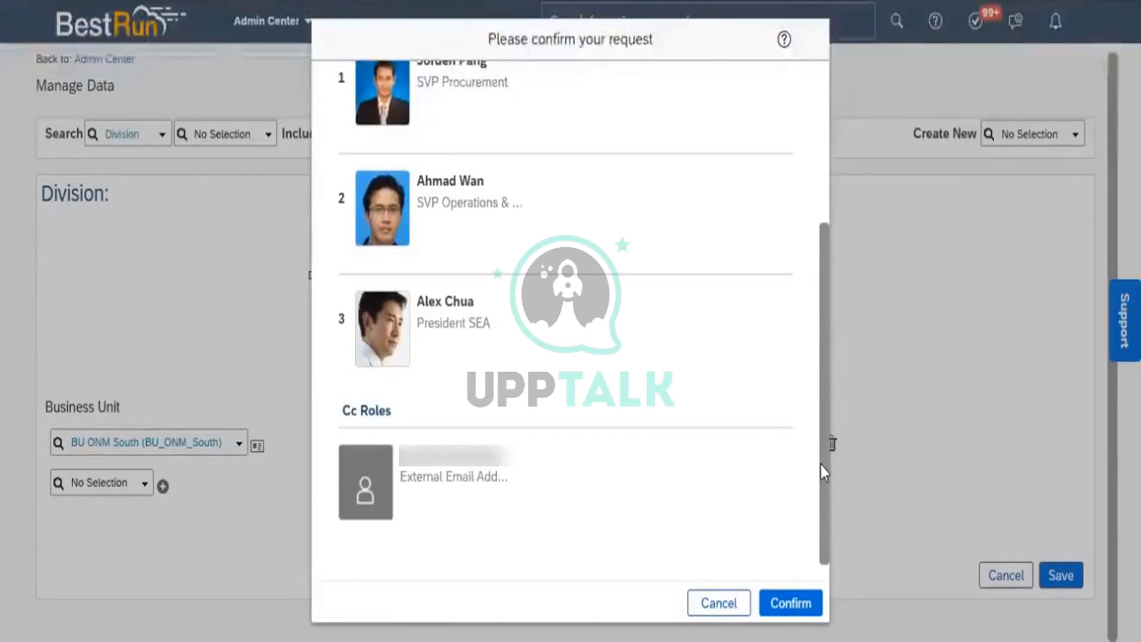
scroll(812, 269, up, 5)
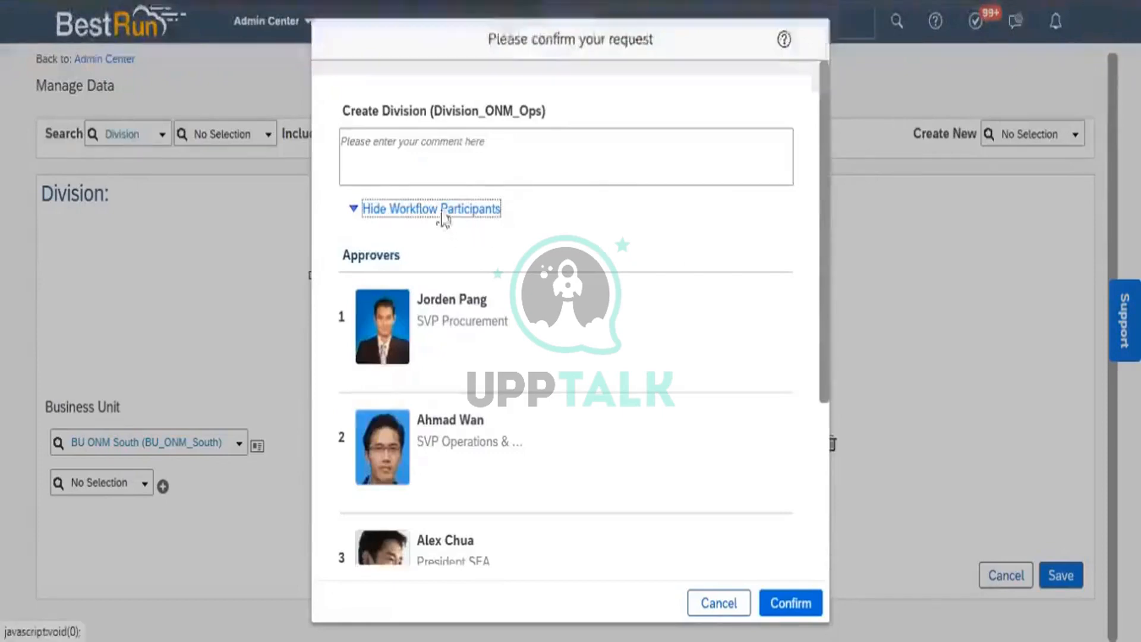
click(447, 215)
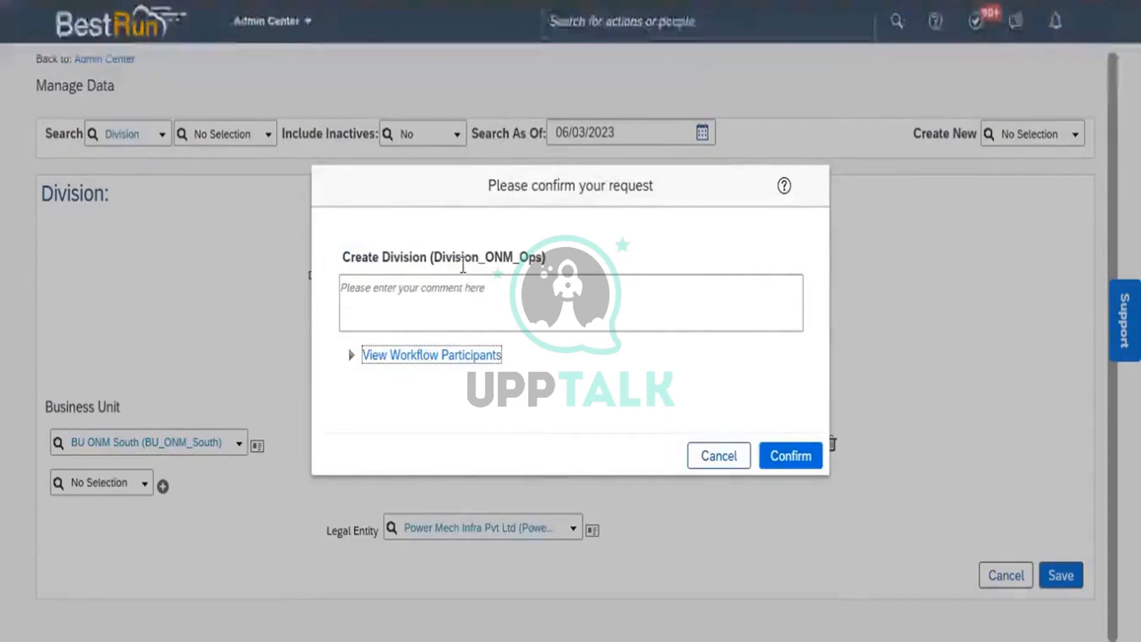
Add the comment 'Request for your approval' and confirm the Create Division (Division_ONM_Ops) request
mouse_move(463, 260)
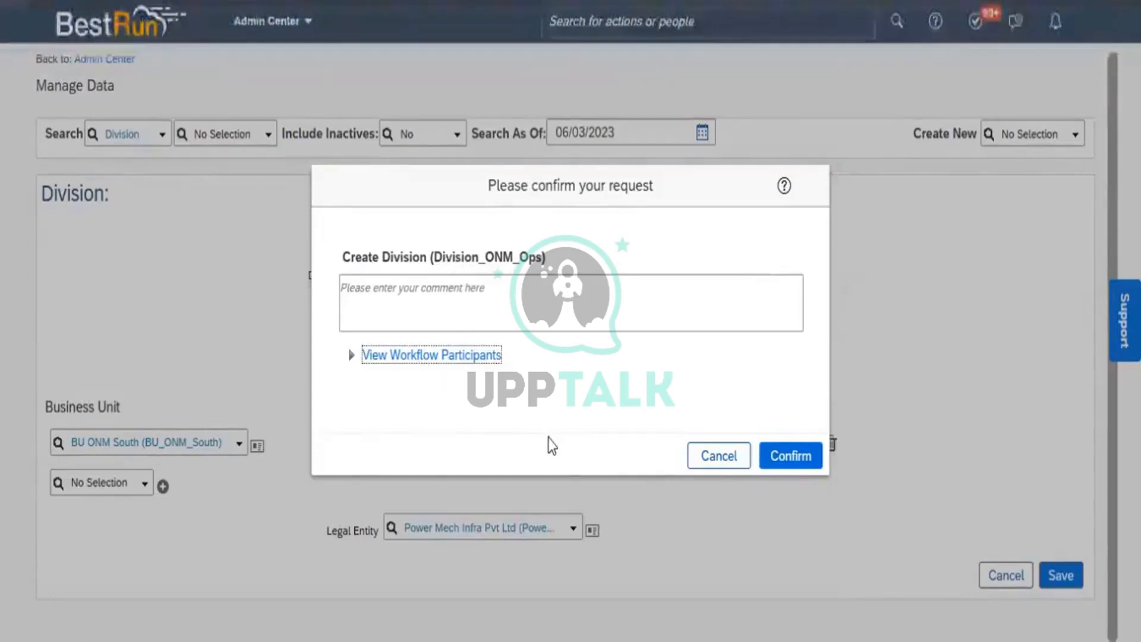
click(478, 314)
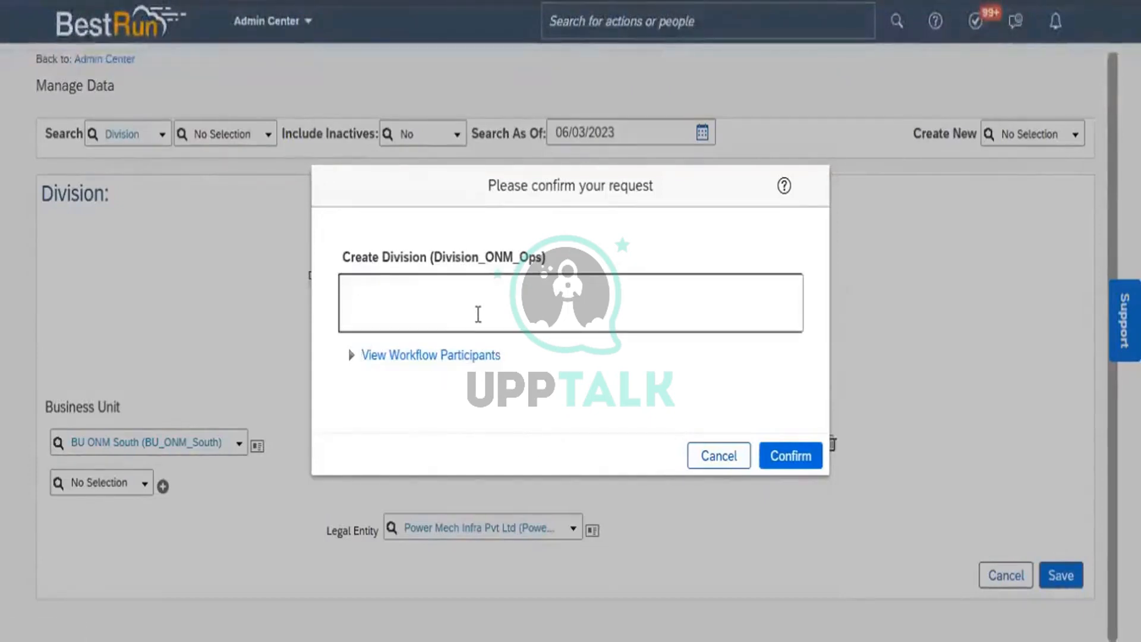
text(Request for your app)
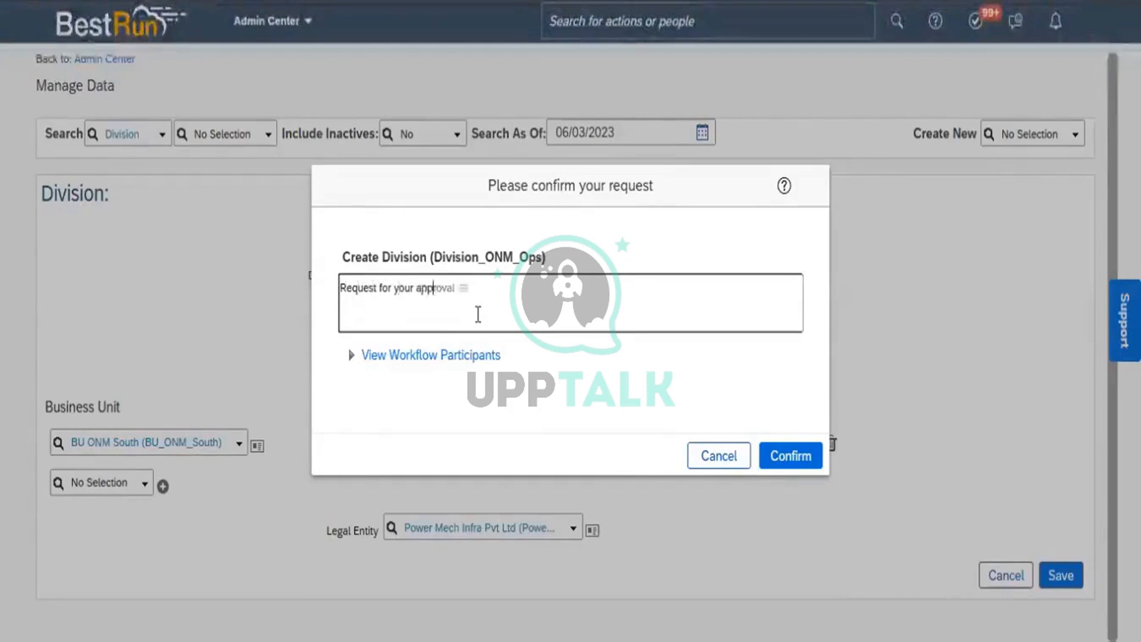
text(roval.)
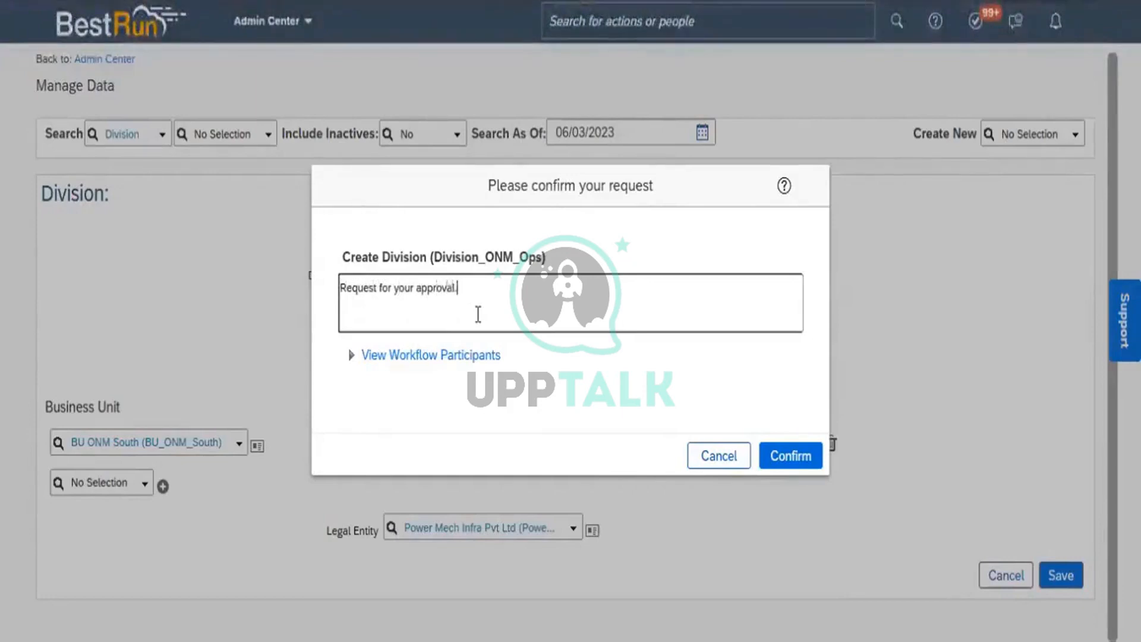
click(810, 462)
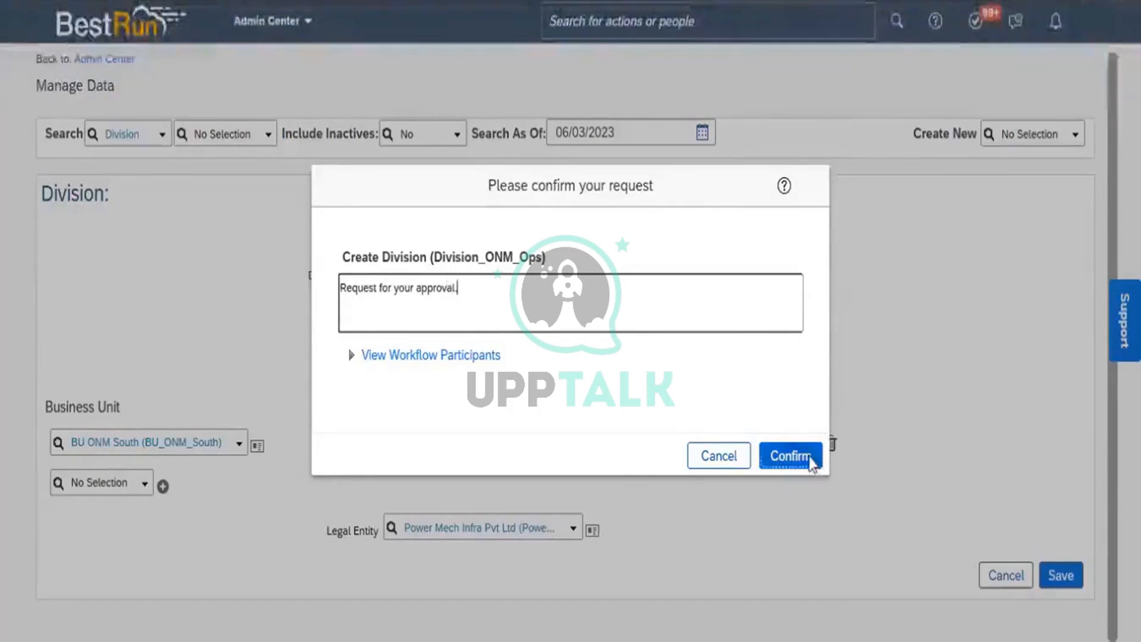